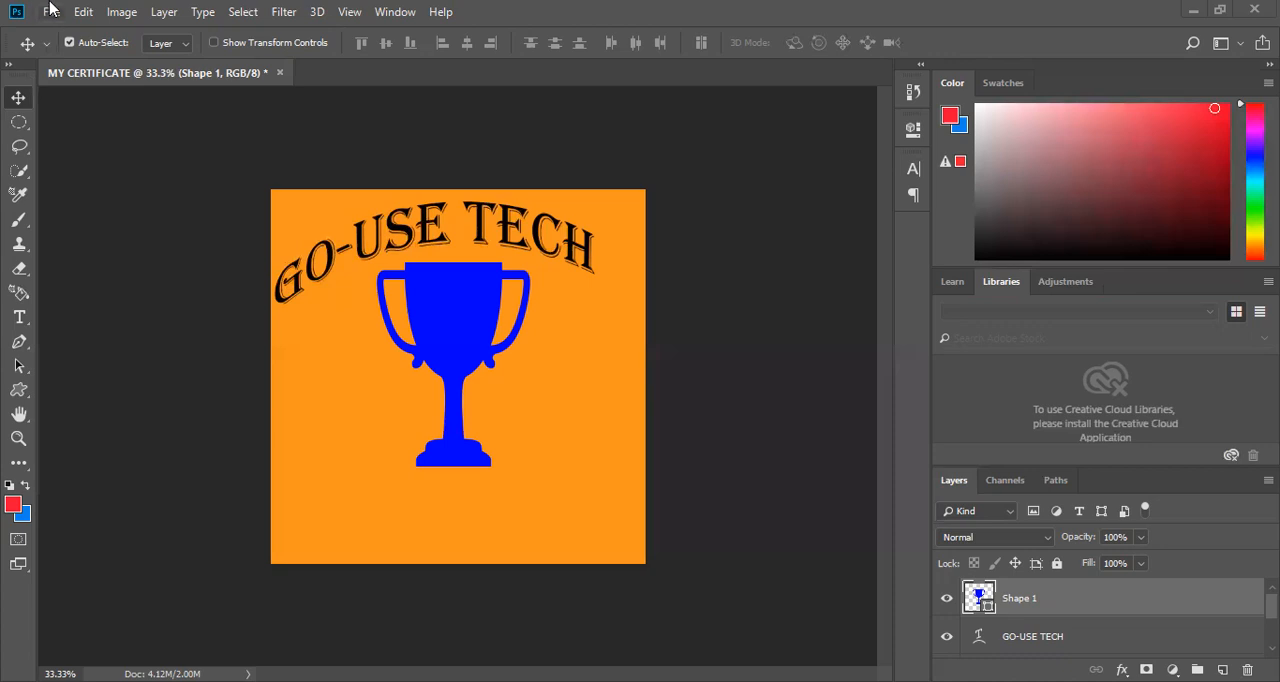
{"action": "left_click", "coordinate": [55, 13]}
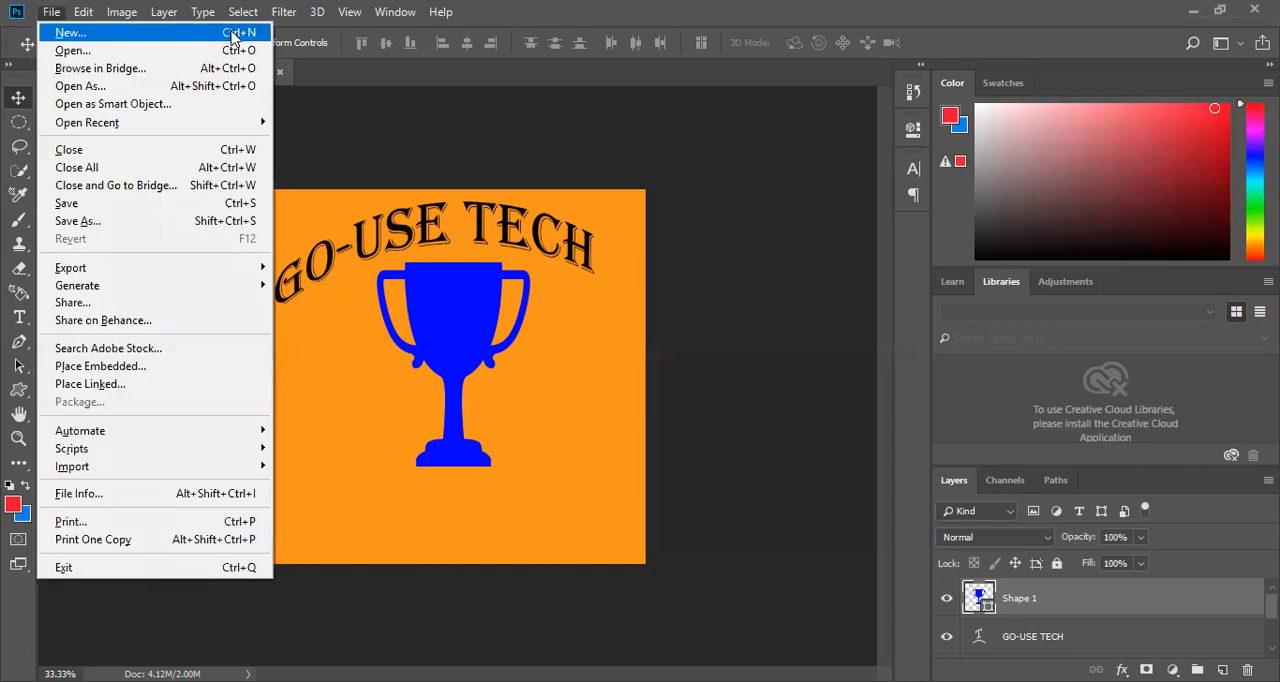
{"action": "left_click", "coordinate": [133, 50]}
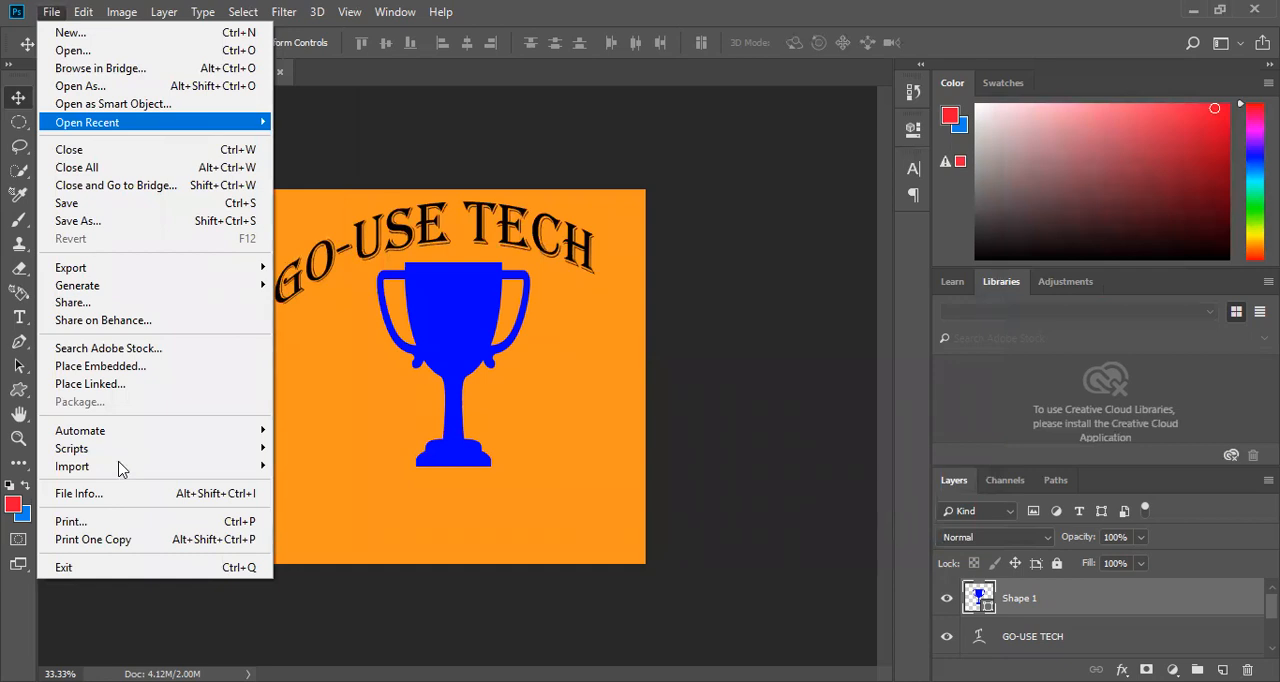
{"action": "mouse_move", "coordinate": [120, 469]}
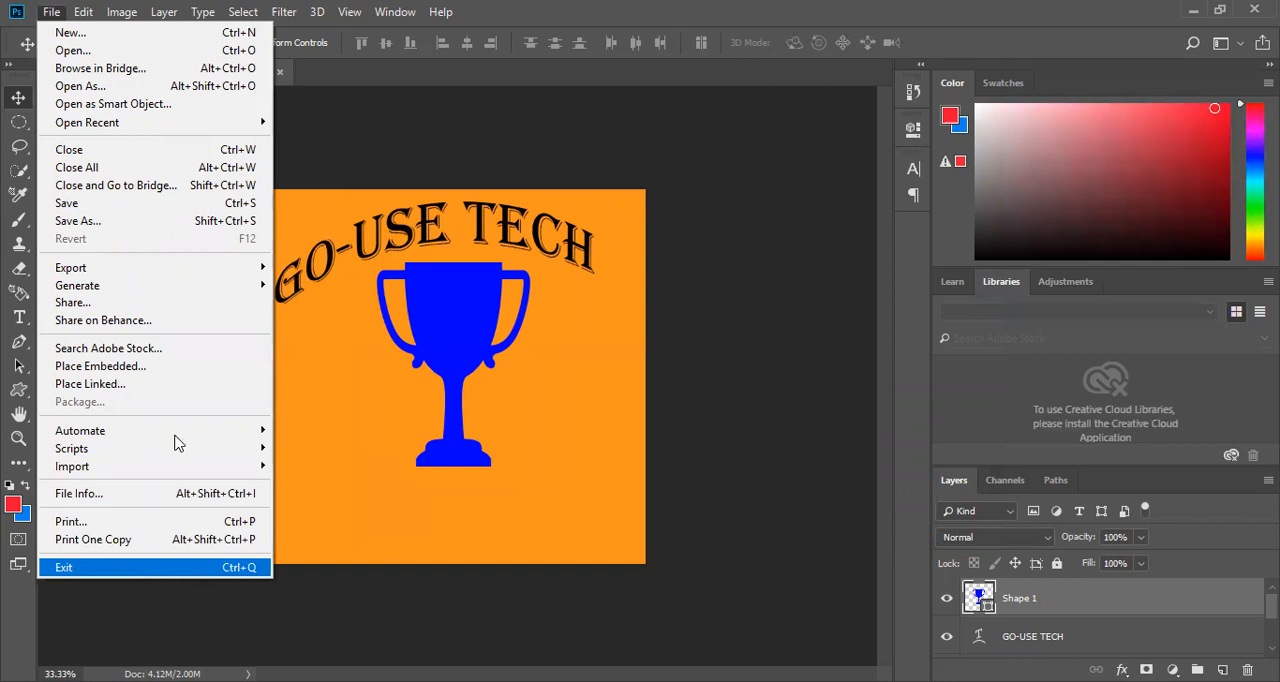
{"action": "mouse_move", "coordinate": [83, 12]}
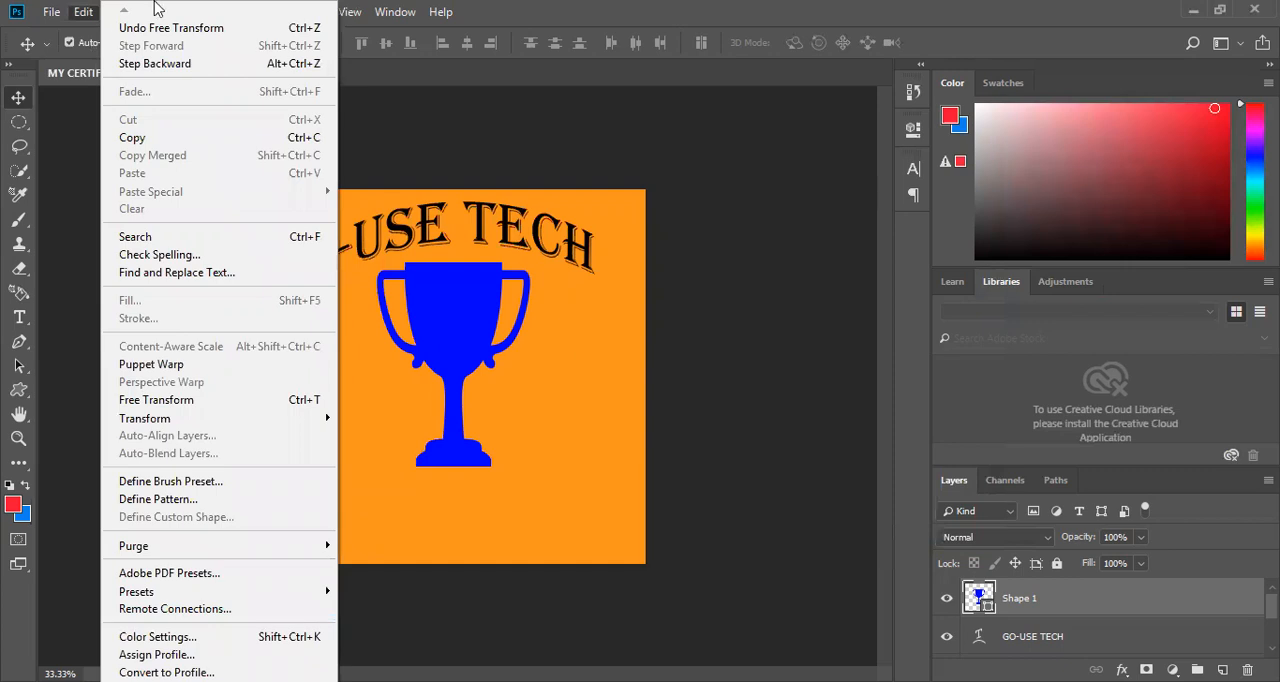
{"action": "left_click", "coordinate": [126, 206]}
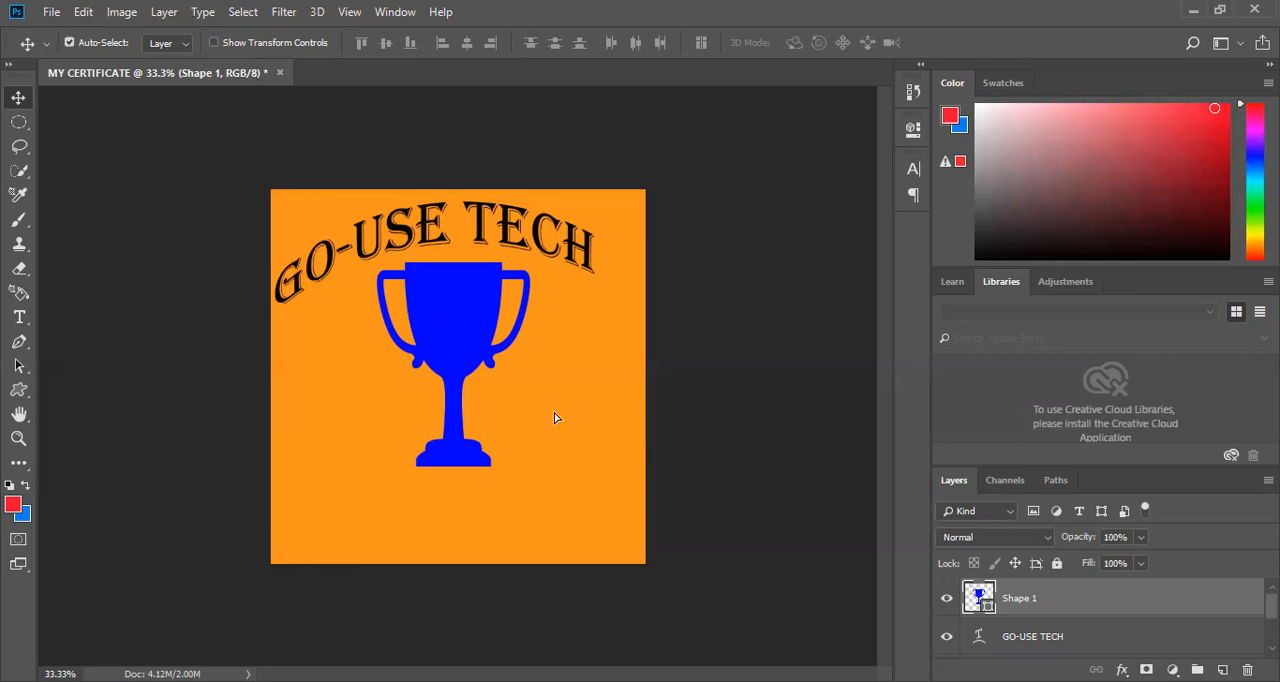
Move the trophy to the lower middle of the canvas and shift the GO-USE TECH text slightly right.
{"action": "key", "text": "ctrl+z"}
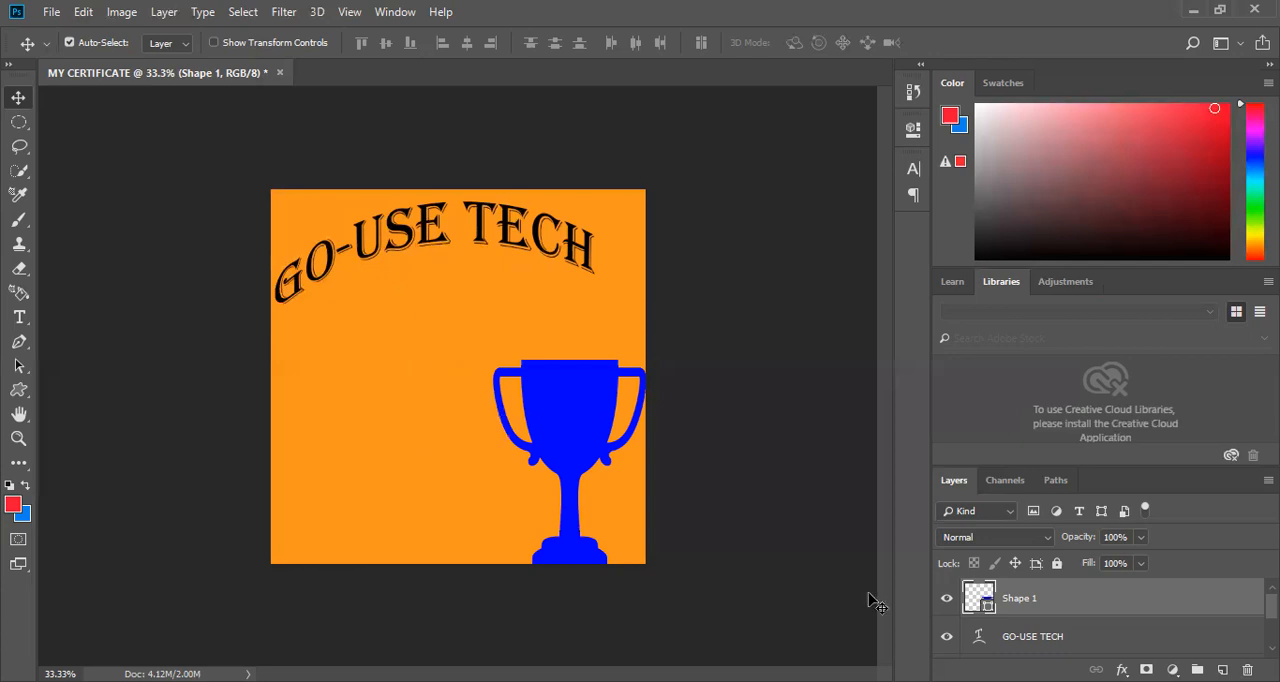
{"action": "left_click", "coordinate": [1025, 643]}
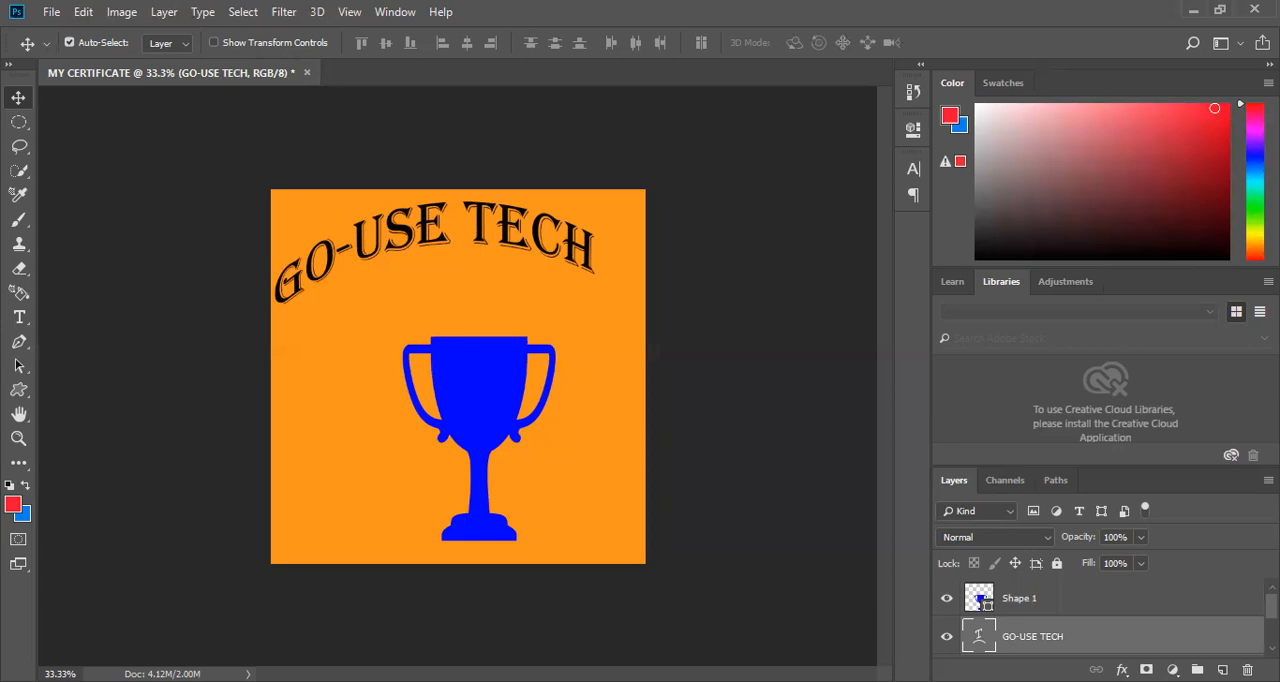
{"action": "scroll", "coordinate": [1085, 612], "scroll_direction": "down", "scroll_amount": 2}
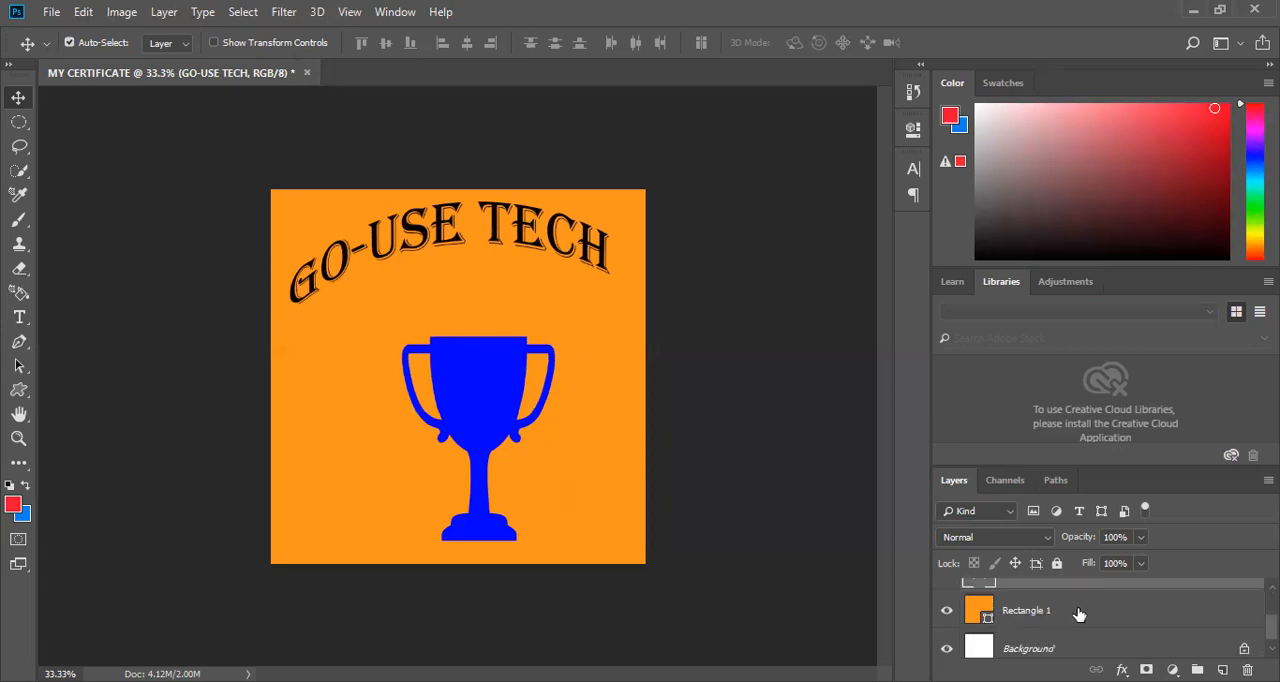
{"action": "left_click", "coordinate": [1079, 613]}
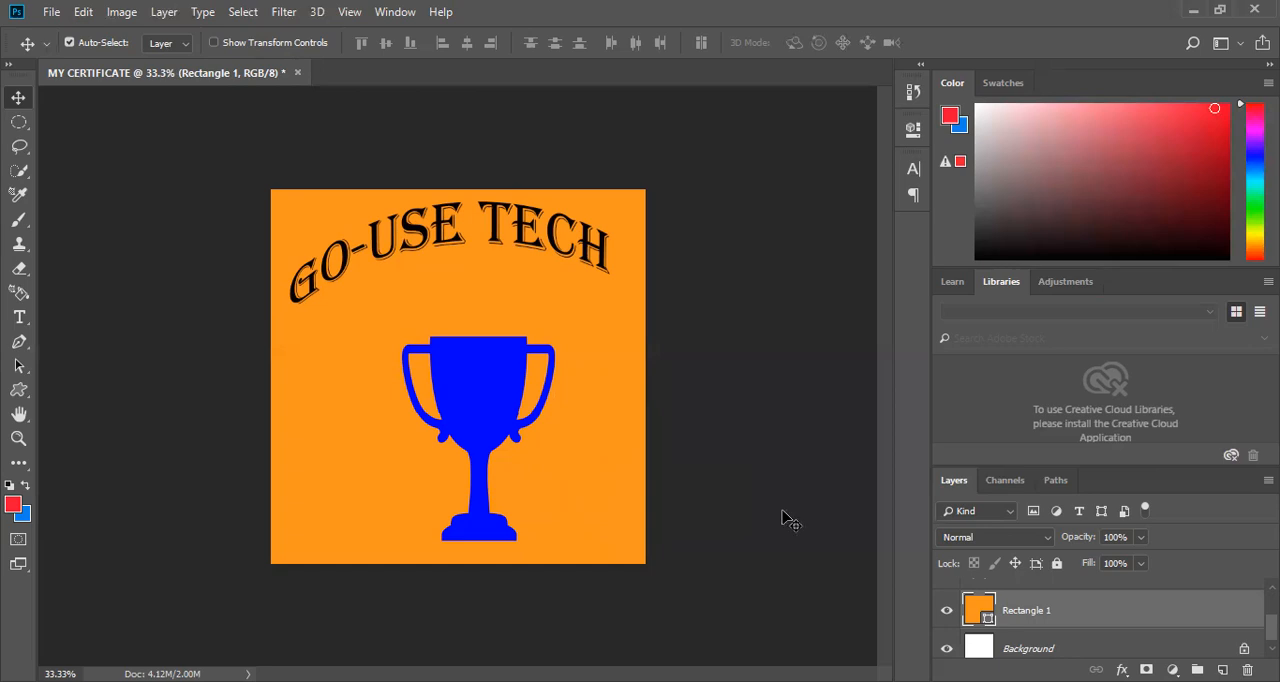
{"action": "scroll", "coordinate": [1100, 618], "scroll_direction": "down", "scroll_amount": 1}
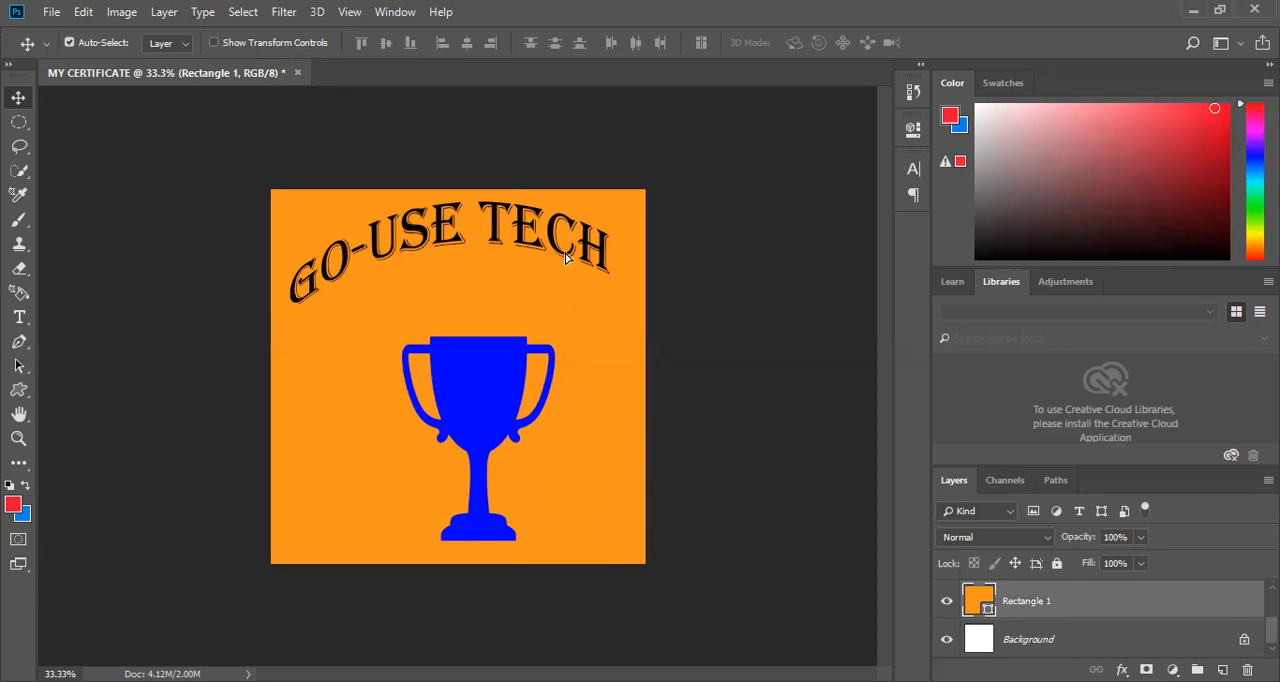
Move the trophy over the word TECH and place the Shape 1 layer below the GO-USE TECH layer.
{"action": "key", "text": "ctrl+z"}
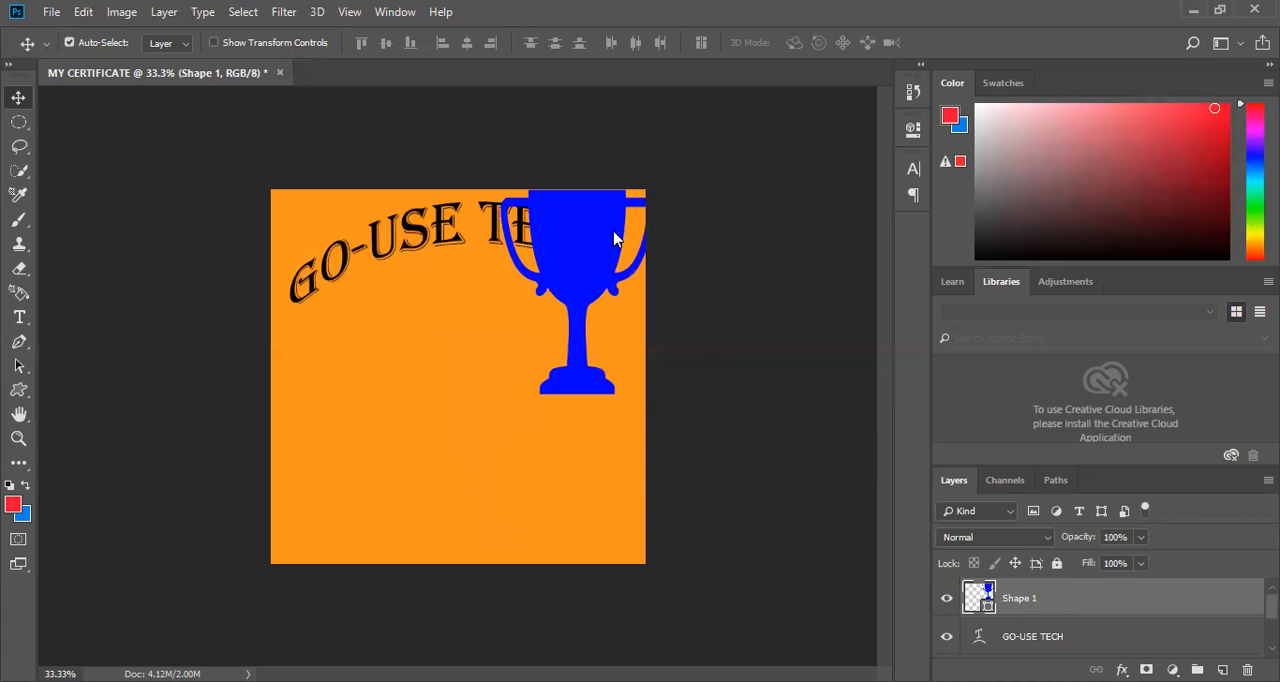
{"action": "key", "text": "ctrl+alt+z"}
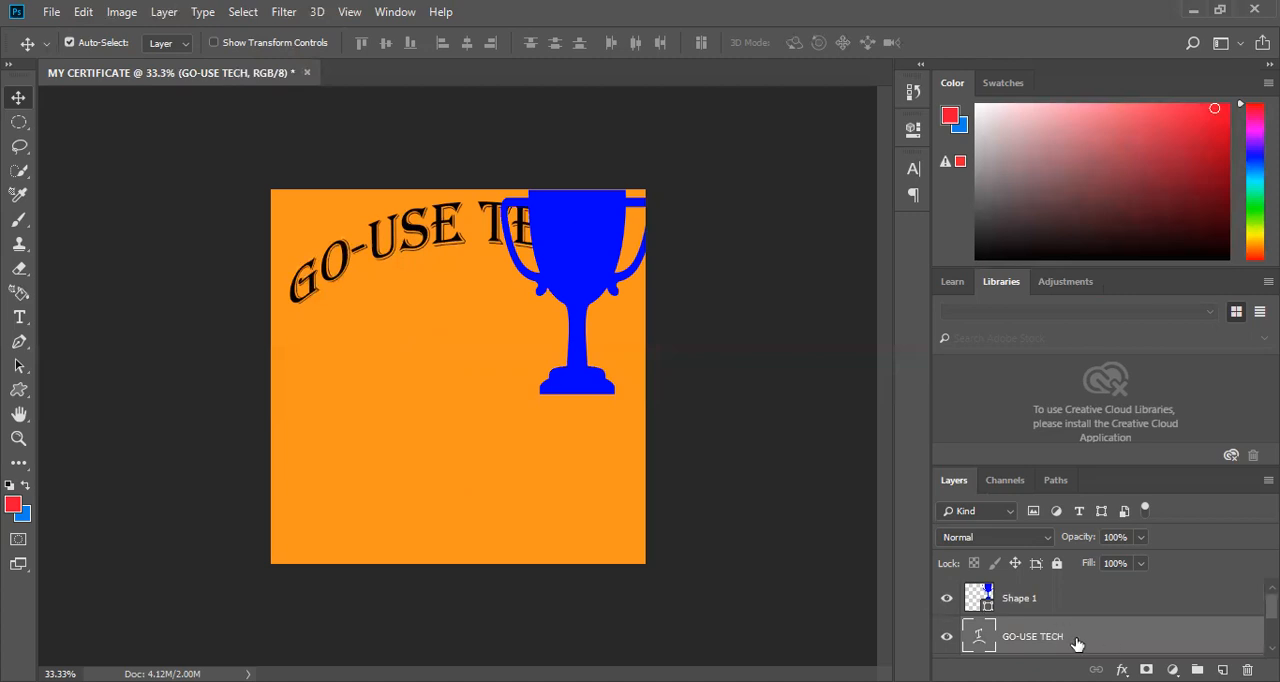
{"action": "left_click_drag", "start_coordinate": [1077, 643], "coordinate": [1057, 600]}
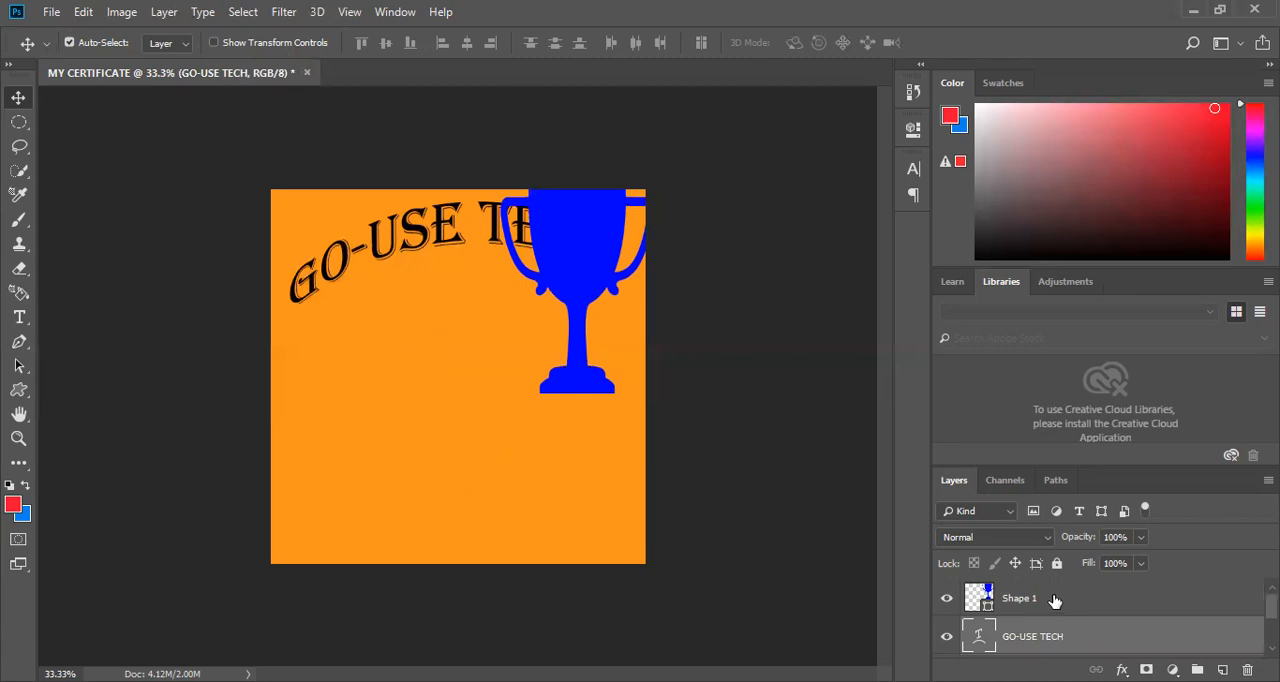
{"action": "left_click", "coordinate": [1055, 600]}
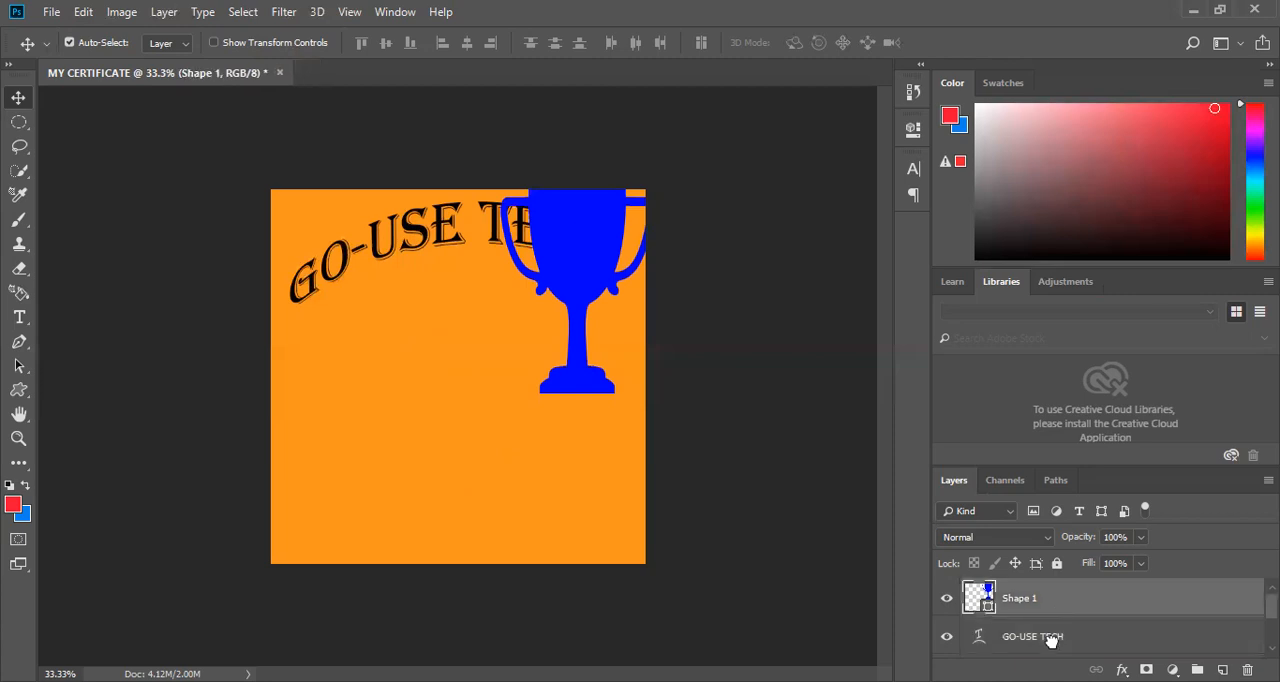
{"action": "left_click_drag", "start_coordinate": [1055, 648], "coordinate": [1055, 648]}
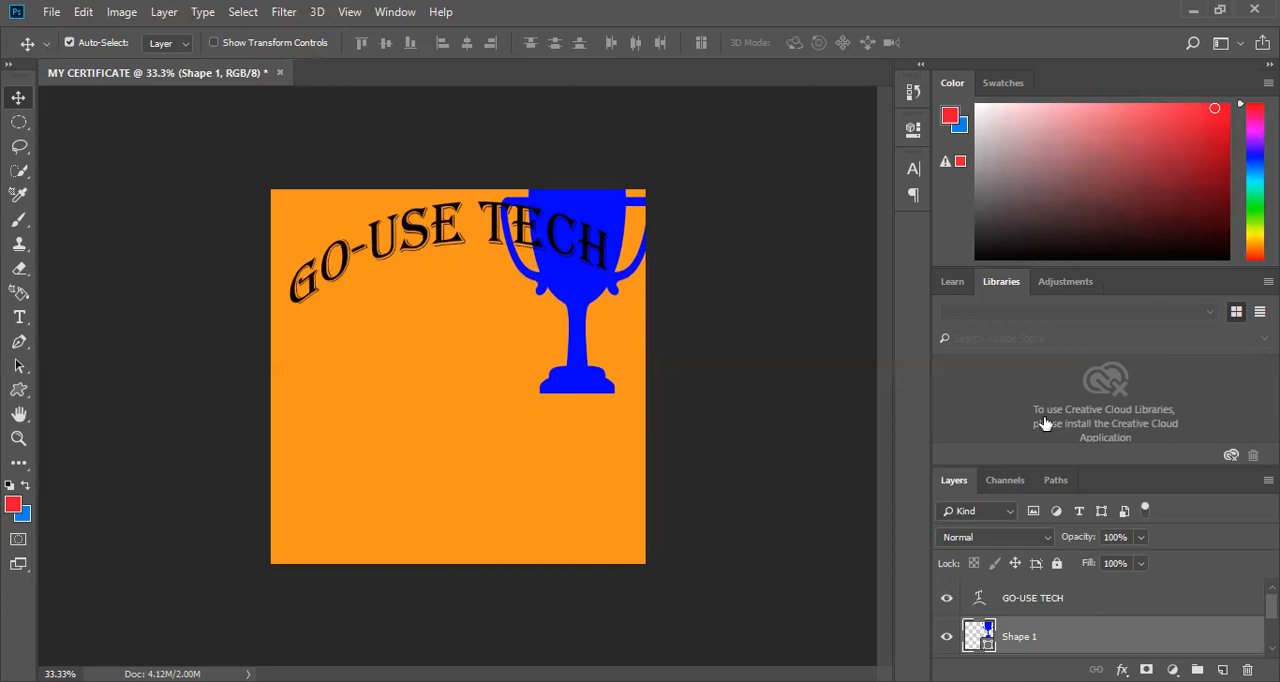
Send the GO-USE TECH layer behind the trophy, and bring it back in front by lowering Shape 1.
{"action": "left_click", "coordinate": [1015, 606]}
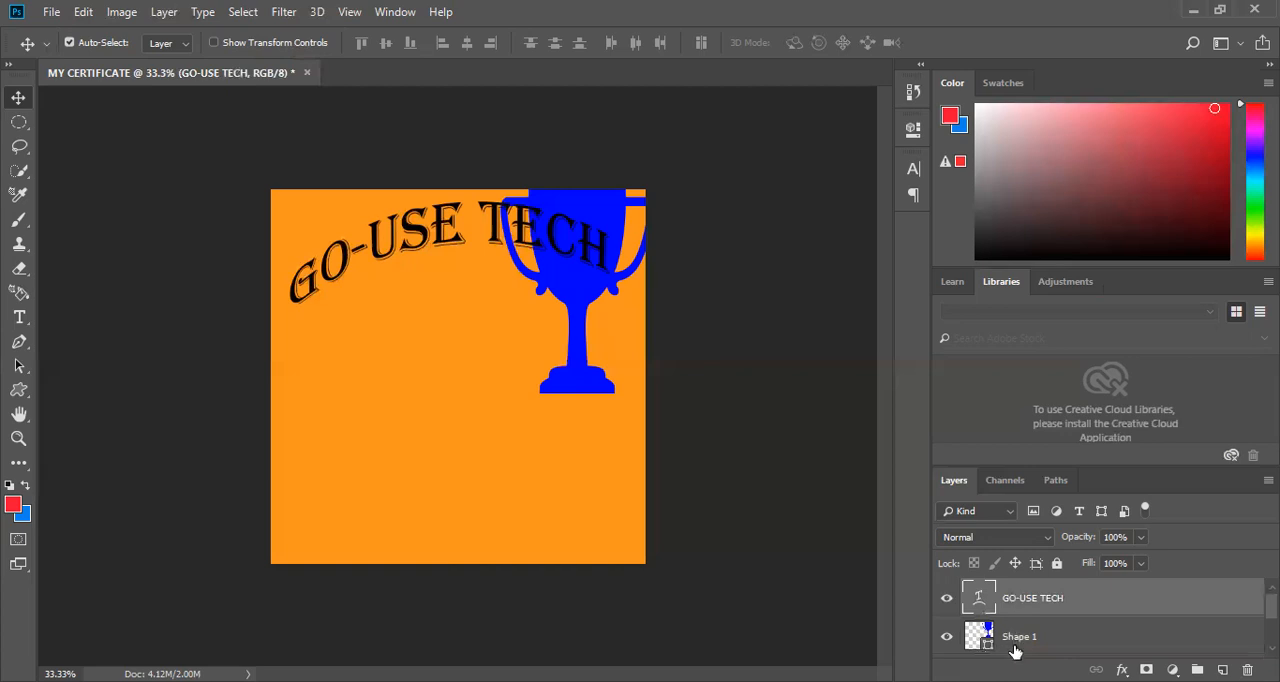
{"action": "key", "text": "ctrl+bracketleft"}
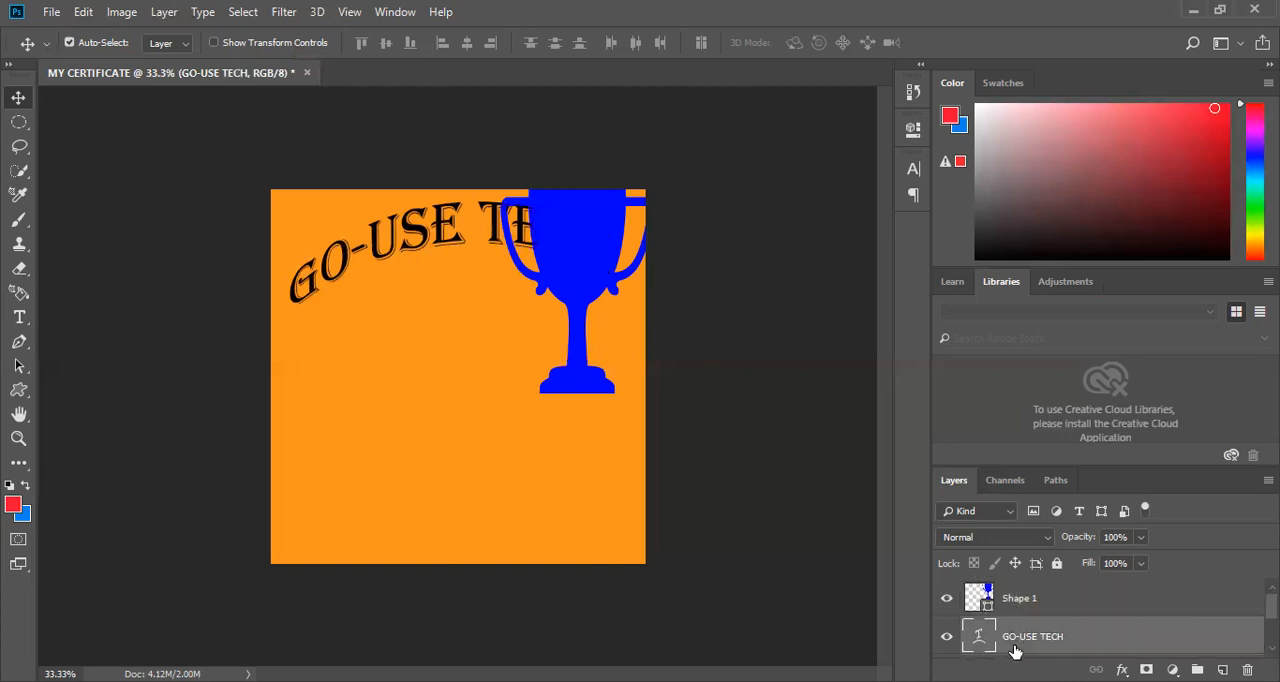
{"action": "left_click", "coordinate": [1015, 596]}
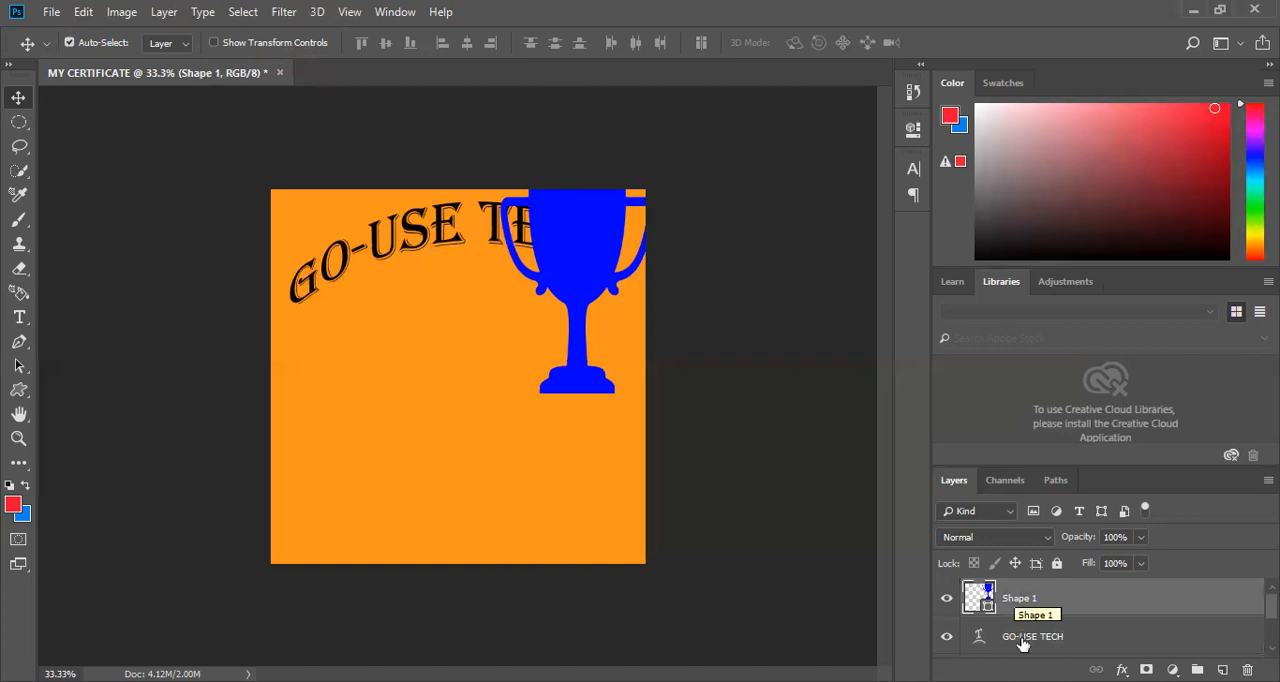
{"action": "key", "text": "ctrl+bracketleft"}
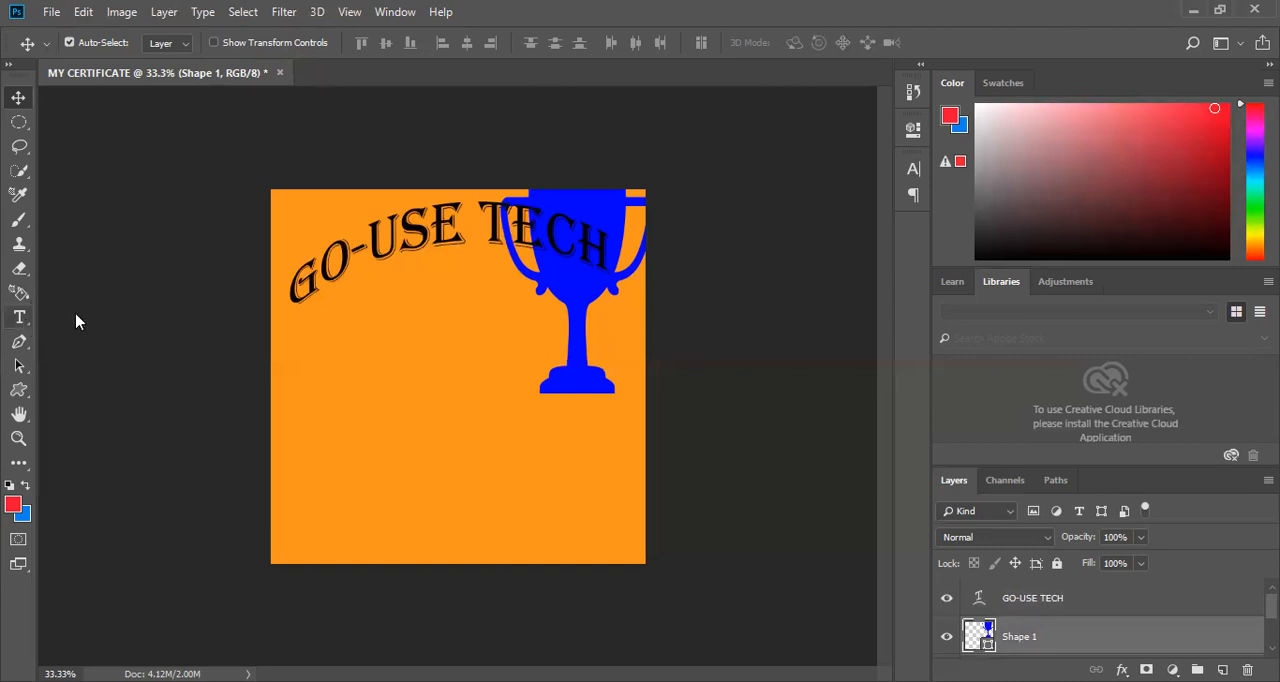
{"action": "left_click", "coordinate": [20, 318]}
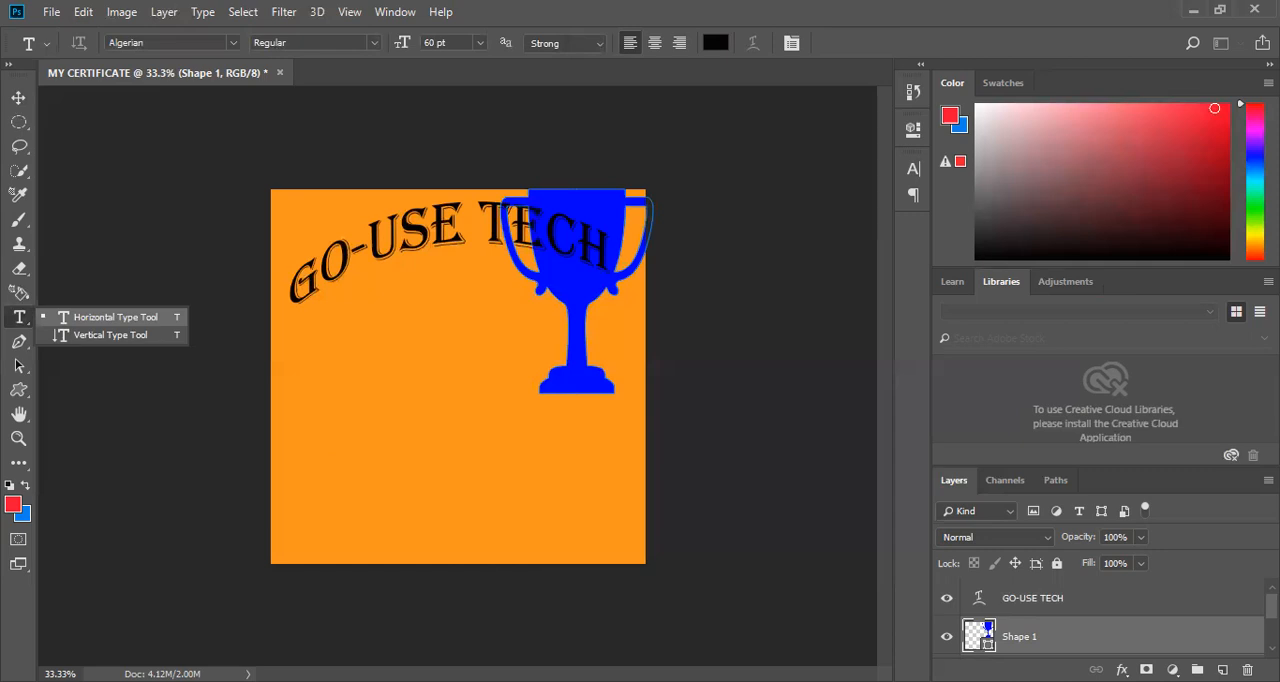
{"action": "left_click", "coordinate": [332, 420]}
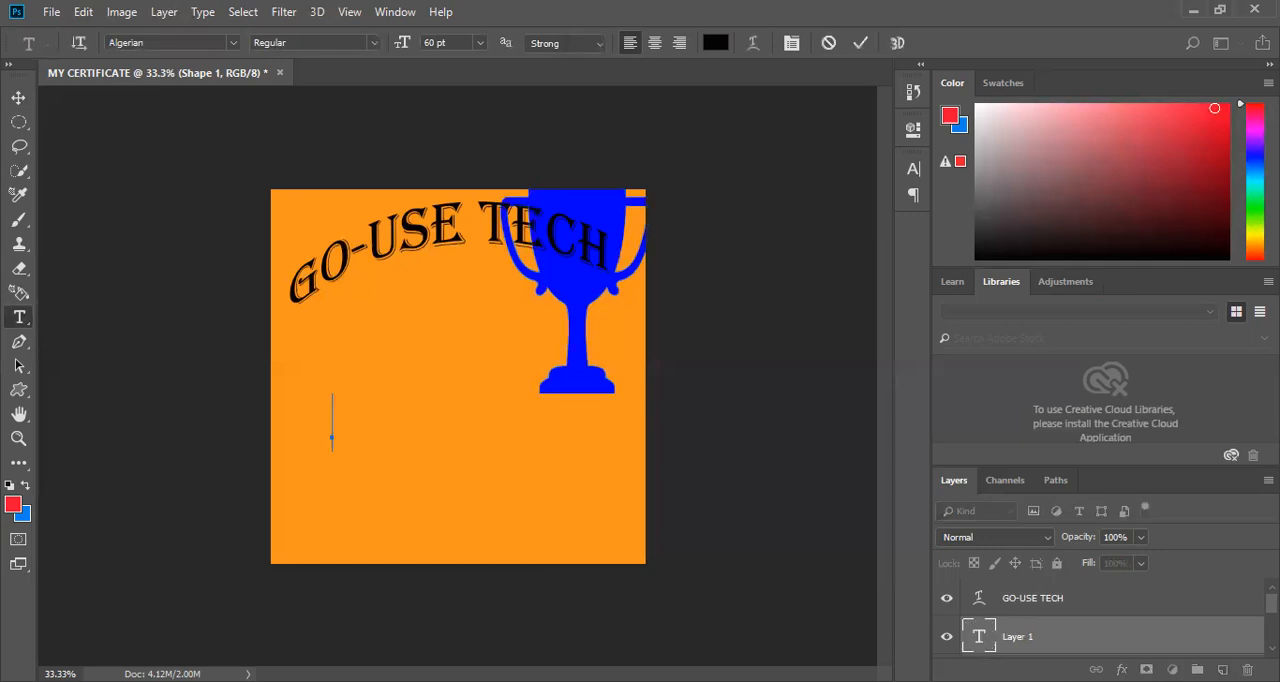
{"action": "scroll", "coordinate": [1112, 617], "scroll_direction": "down", "scroll_amount": 2}
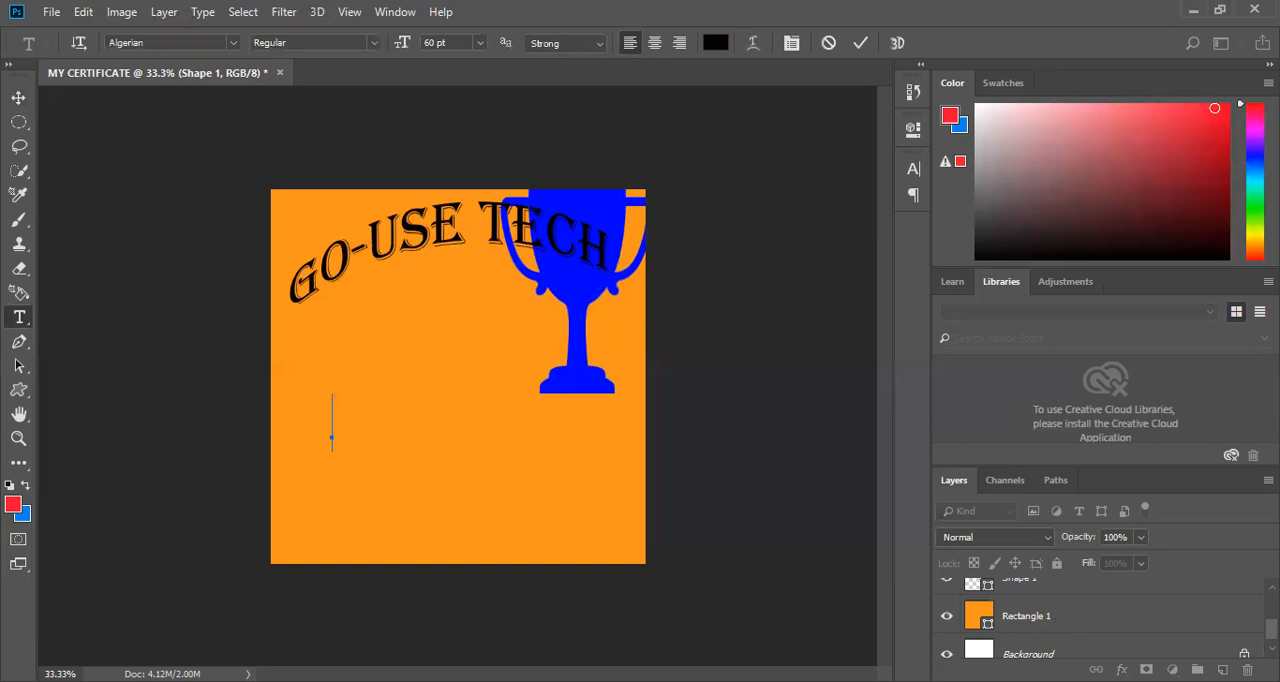
{"action": "key", "text": "Escape"}
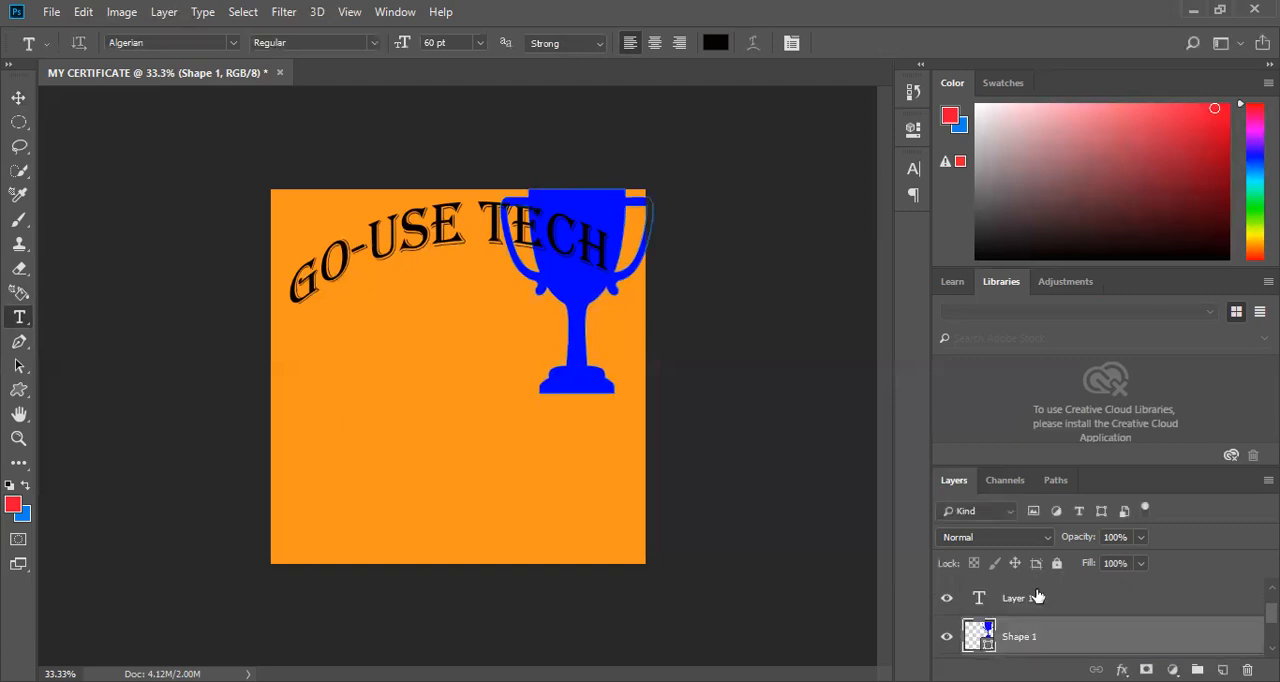
Add the horizontal text "LEARNIN" in 60 pt Algerian inside the orange Rectangle 1 shape.
{"action": "scroll", "coordinate": [1036, 601], "scroll_direction": "down", "scroll_amount": 2}
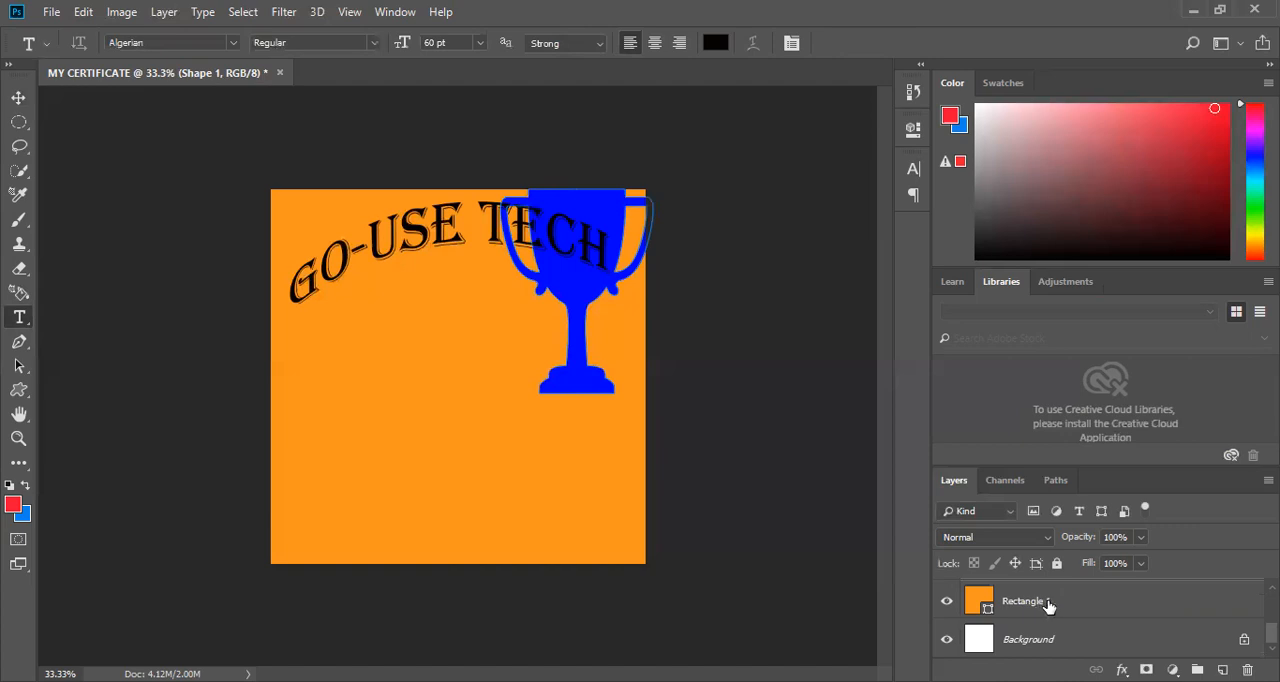
{"action": "left_click", "coordinate": [1036, 601]}
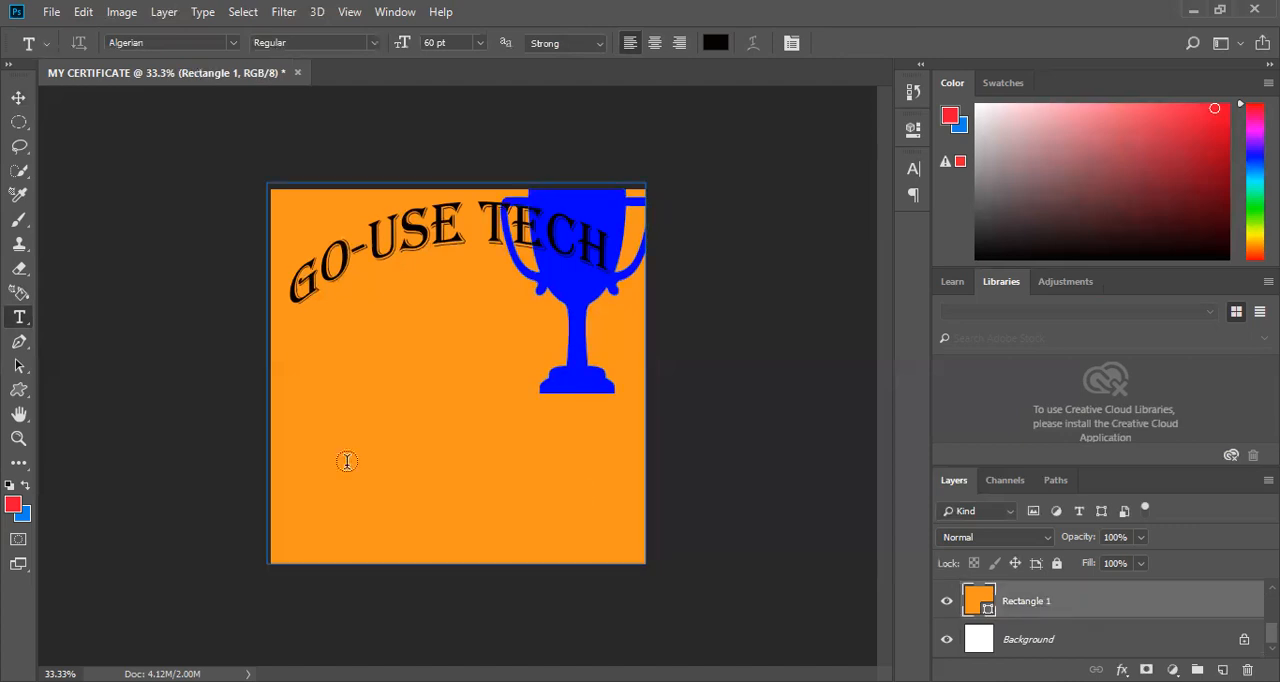
{"action": "key", "text": "ctrl+t"}
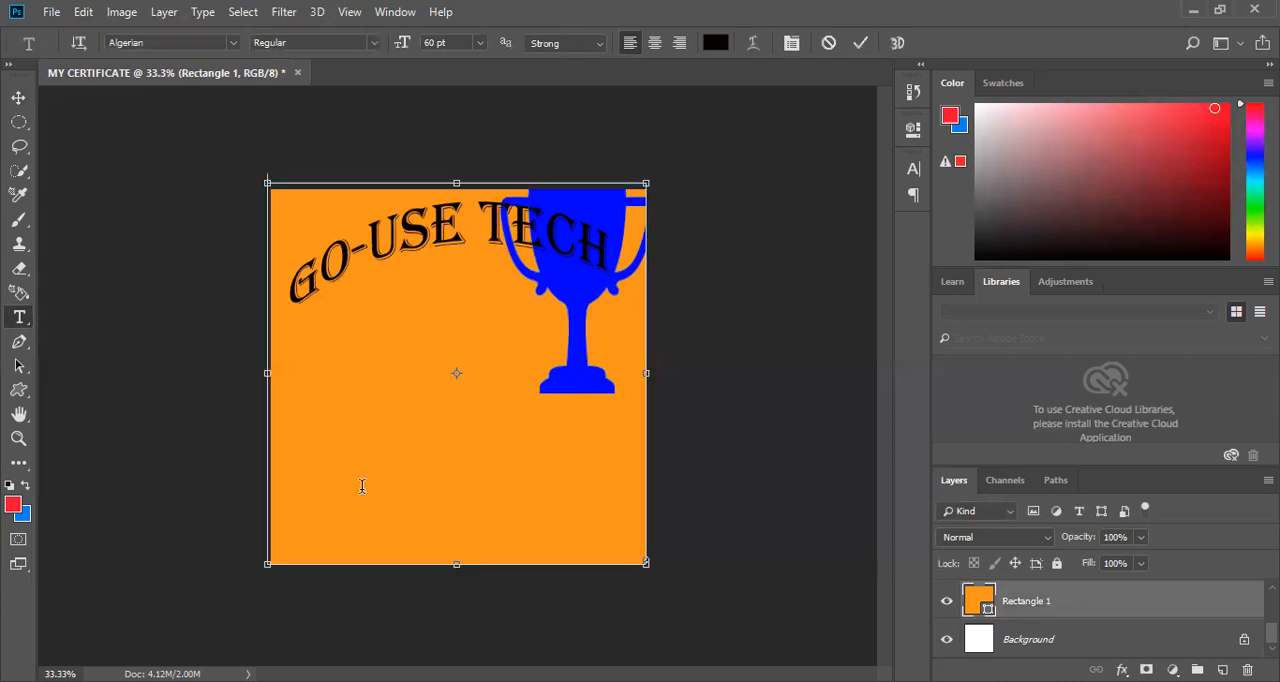
{"action": "left_click", "coordinate": [362, 486]}
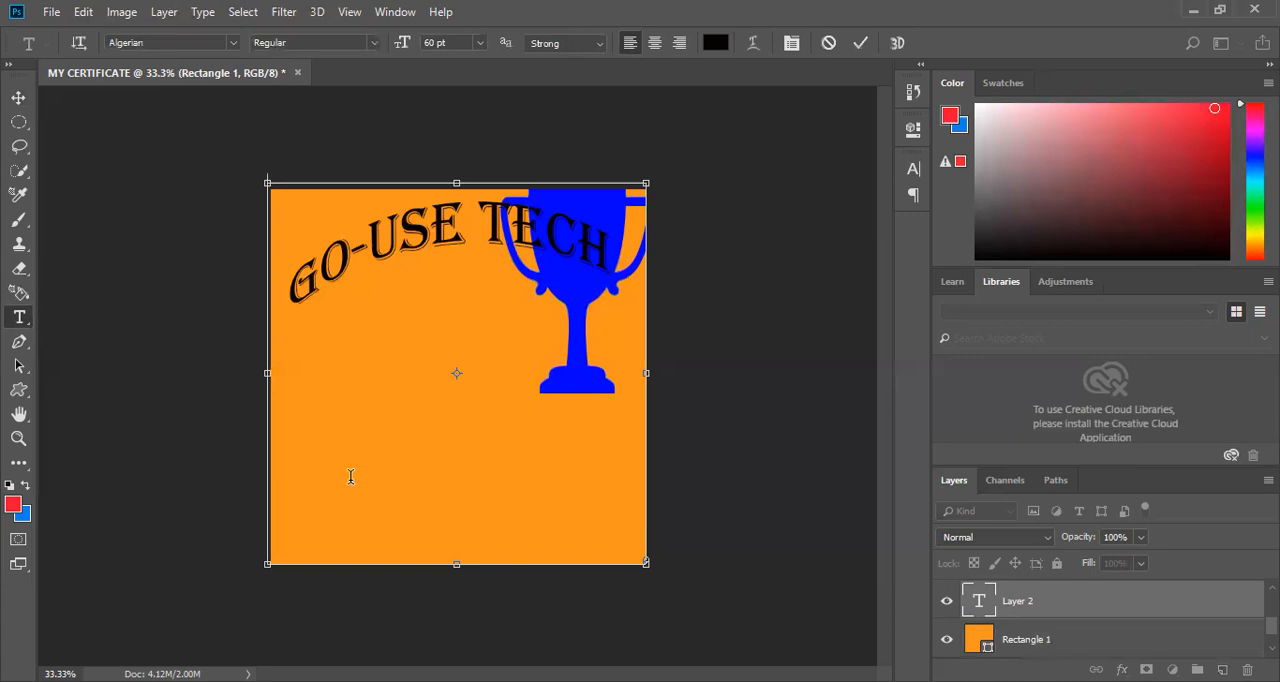
{"action": "type", "text": "L"}
{"action": "key", "text": "Tab"}
{"action": "type", "text": "EA"}
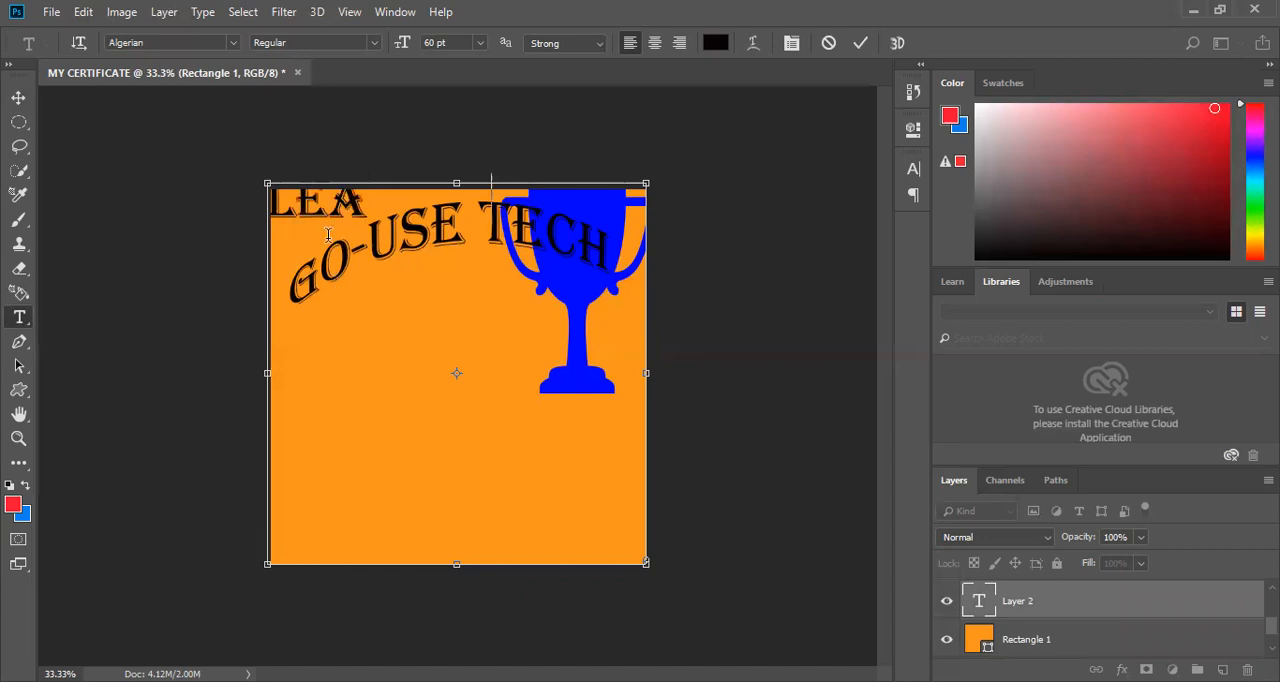
{"action": "type", "text": "RNIN"}
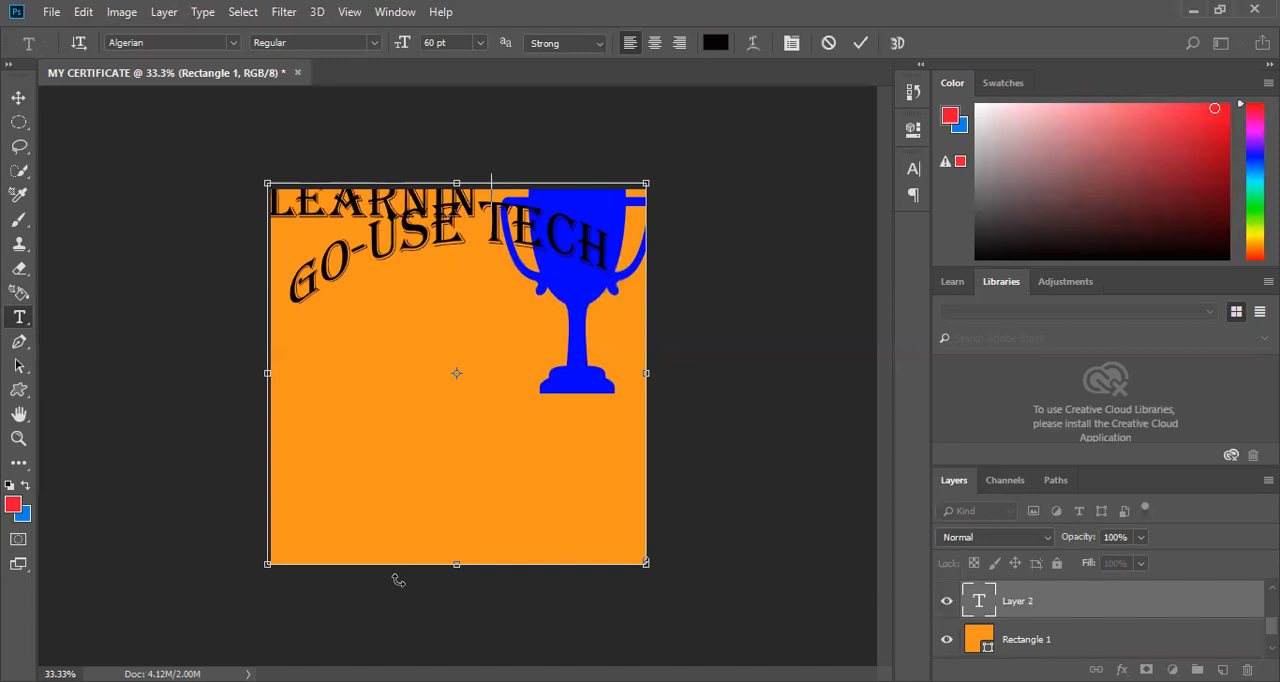
Move the LEARNIN text to the lower middle of the orange square and commit it.
{"action": "left_click_drag", "start_coordinate": [646, 562], "coordinate": [674, 680]}
{"action": "left_click_drag", "start_coordinate": [233, 286], "coordinate": [227, 286]}
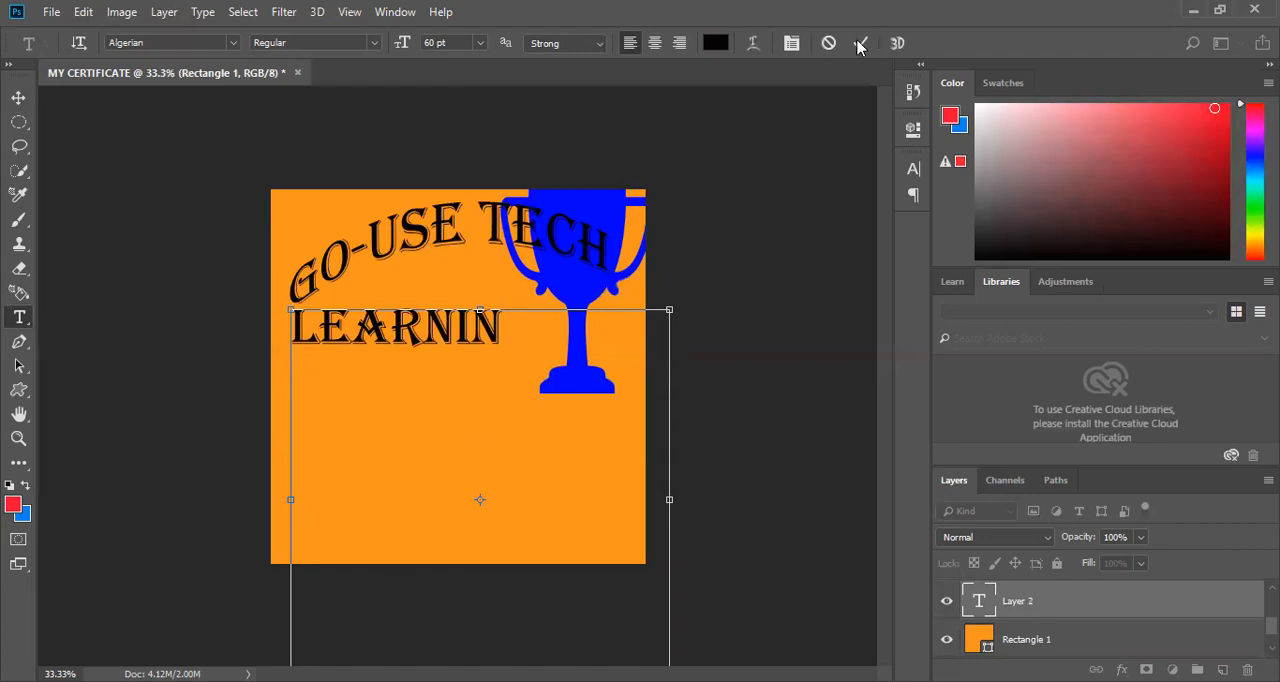
{"action": "left_click_drag", "start_coordinate": [441, 261], "coordinate": [508, 405]}
{"action": "left_click", "coordinate": [146, 461]}
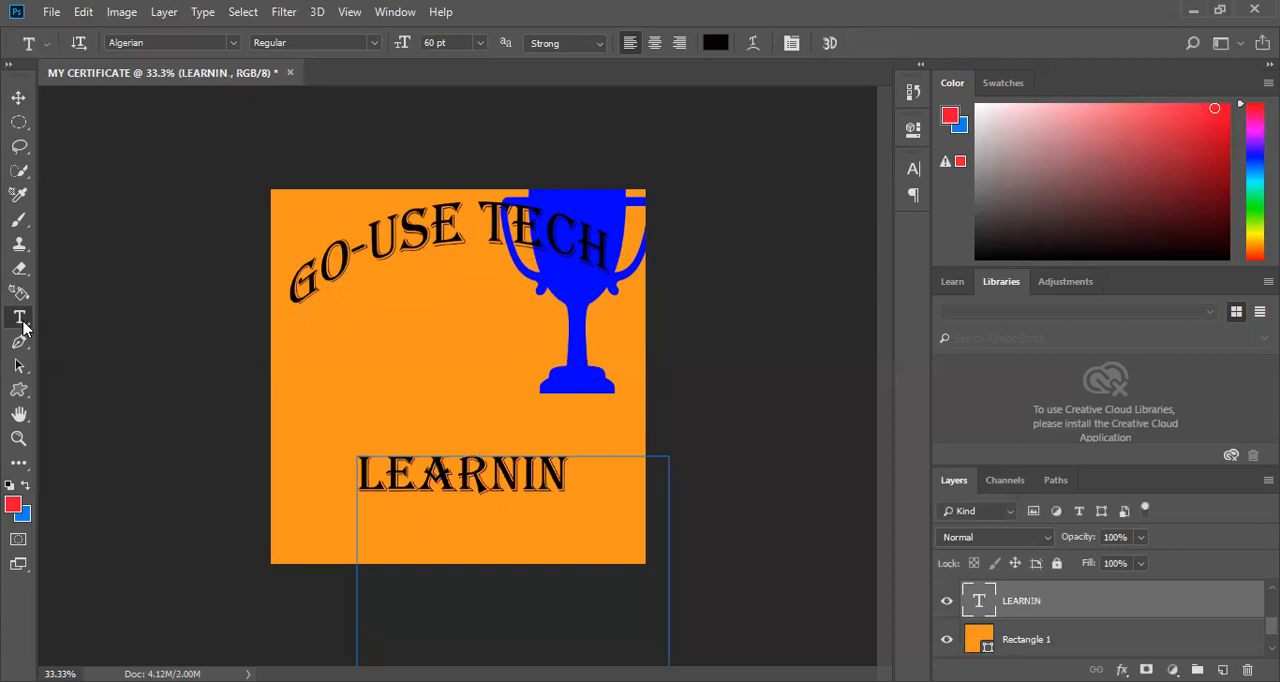
Try to start vertical text with the Vertical Type Tool near the GO-USE TECH title.
{"action": "left_click", "coordinate": [80, 329]}
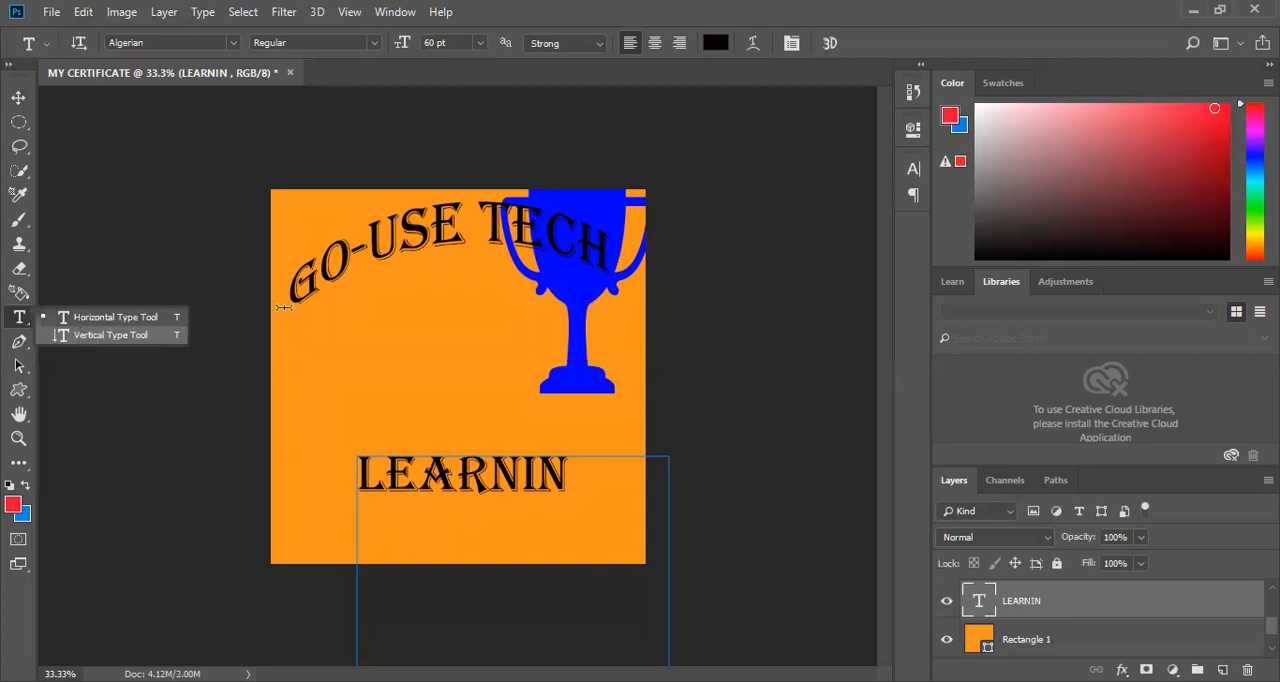
{"action": "left_click", "coordinate": [408, 284]}
{"action": "type", "text": "J"}
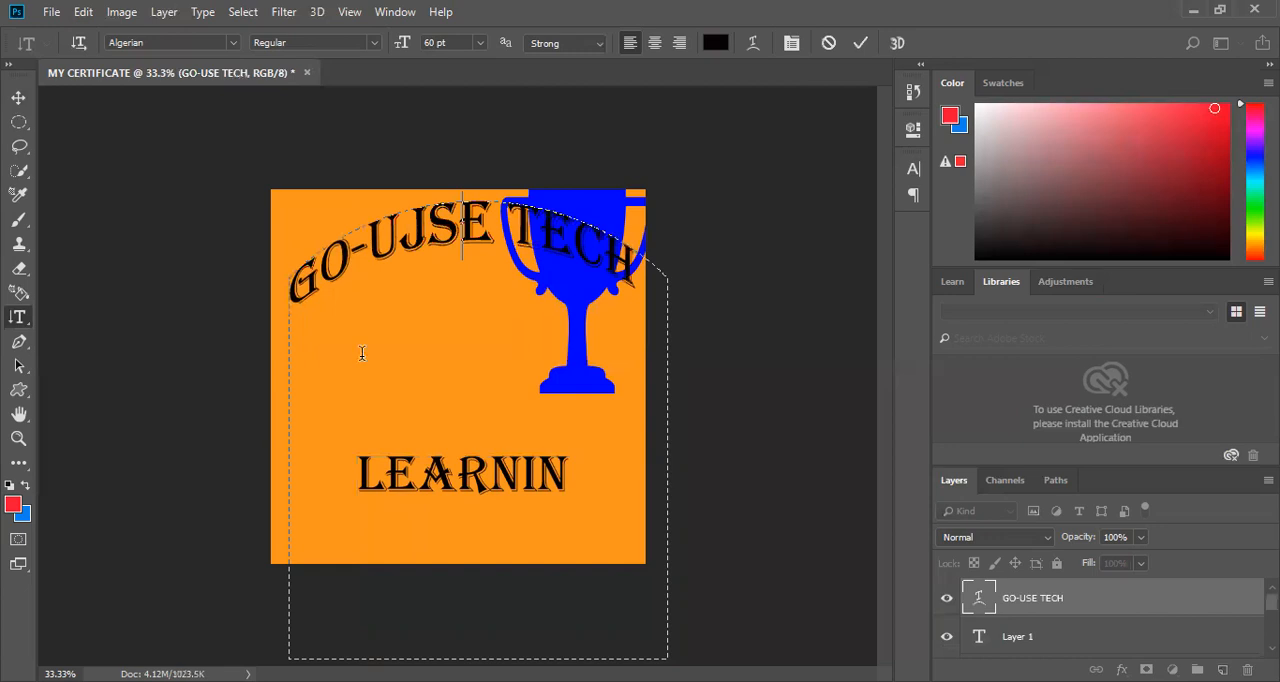
{"action": "key", "text": "BackSpace"}
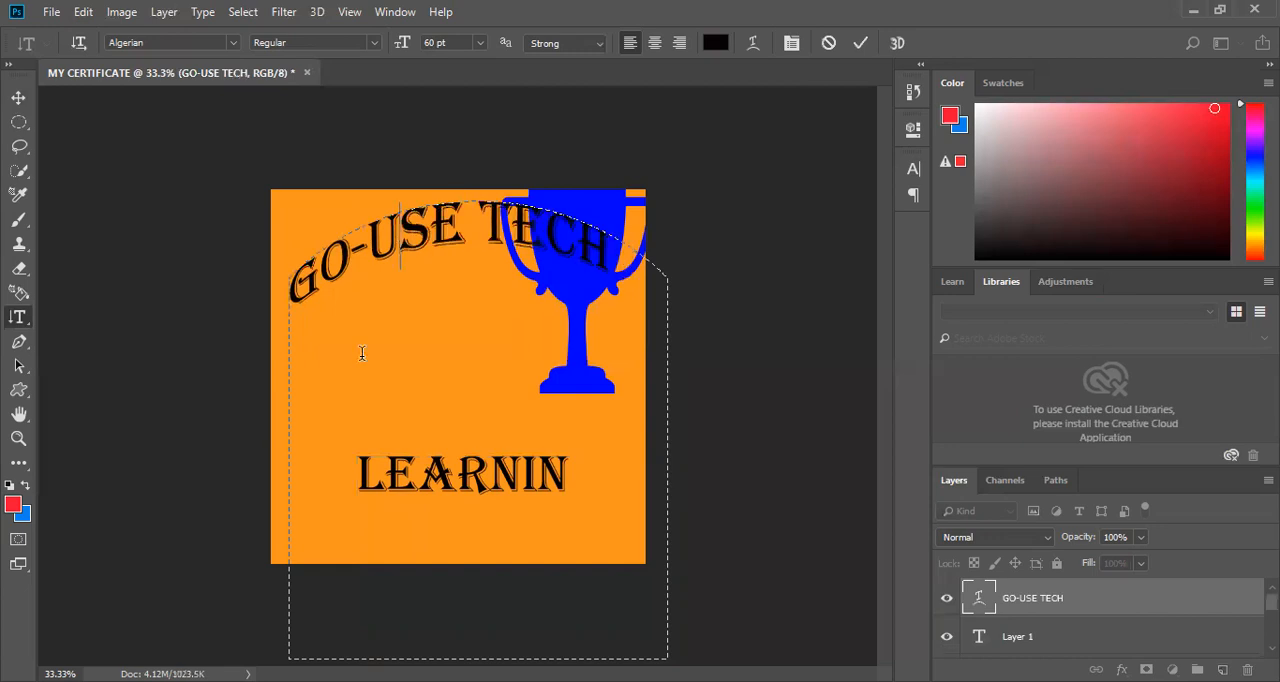
{"action": "left_click", "coordinate": [863, 48]}
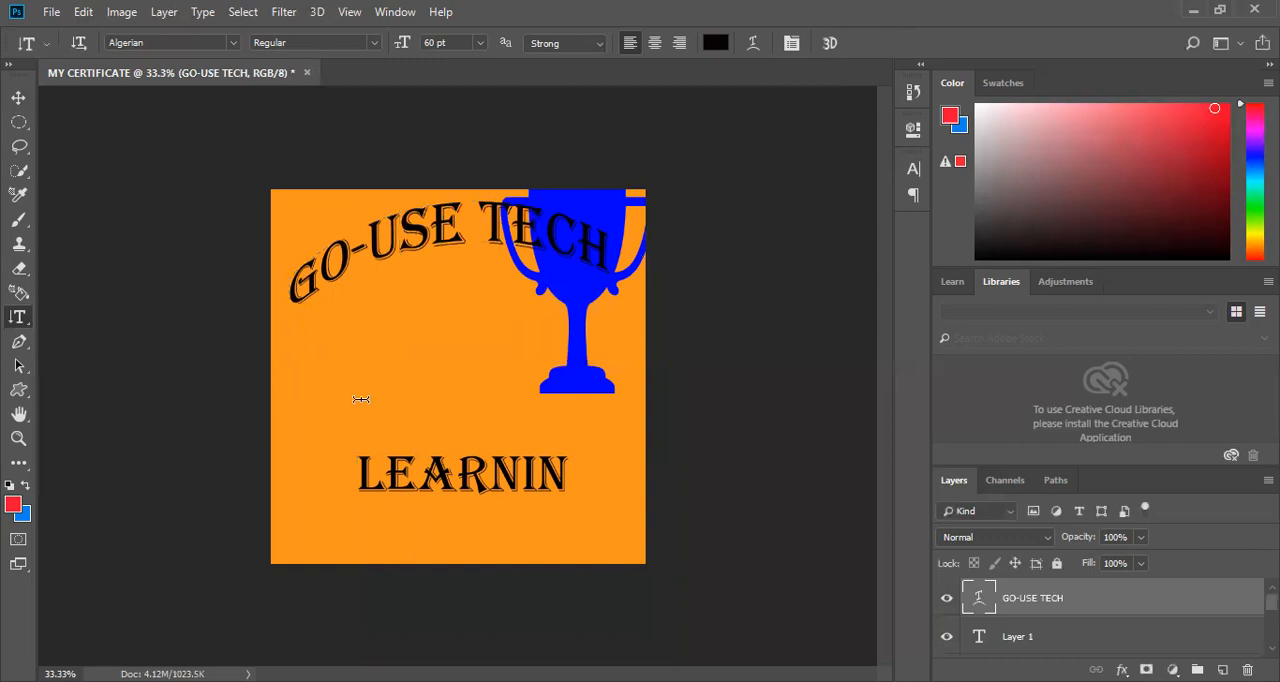
Add the vertical text "JESUX" along the orange square's left edge, below the start of the GO-USE TECH title, and commit it.
{"action": "left_click", "coordinate": [361, 399]}
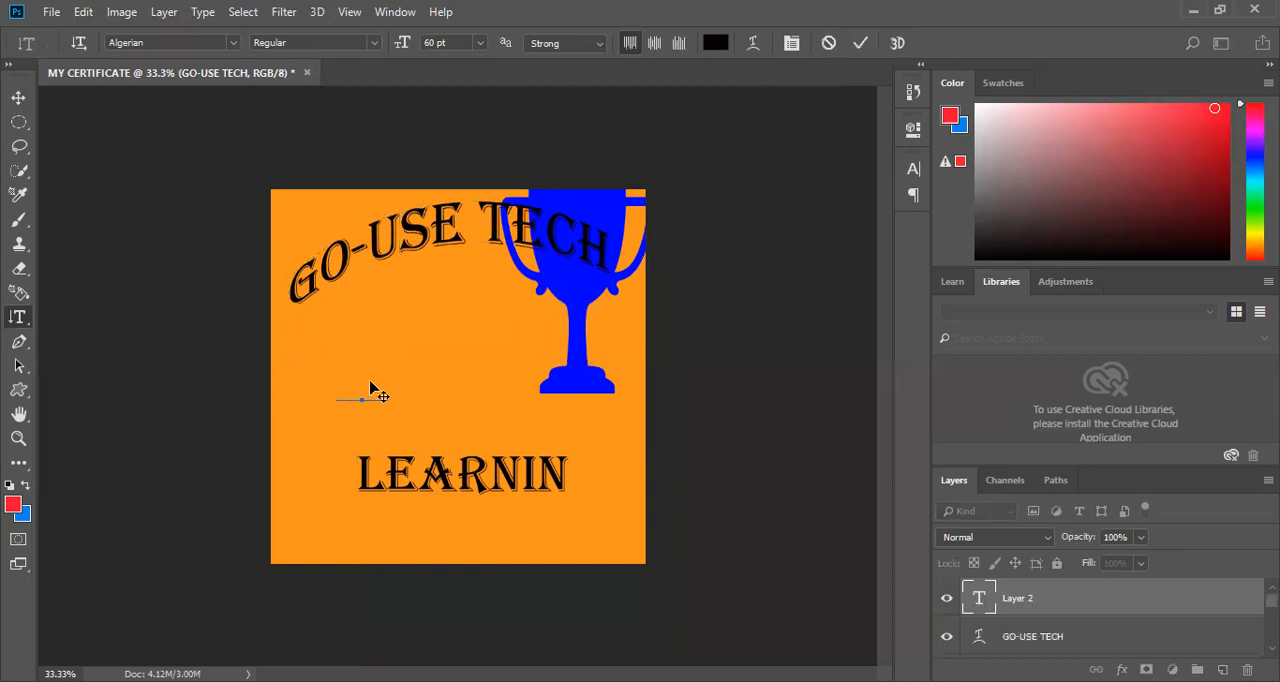
{"action": "type", "text": "JES"}
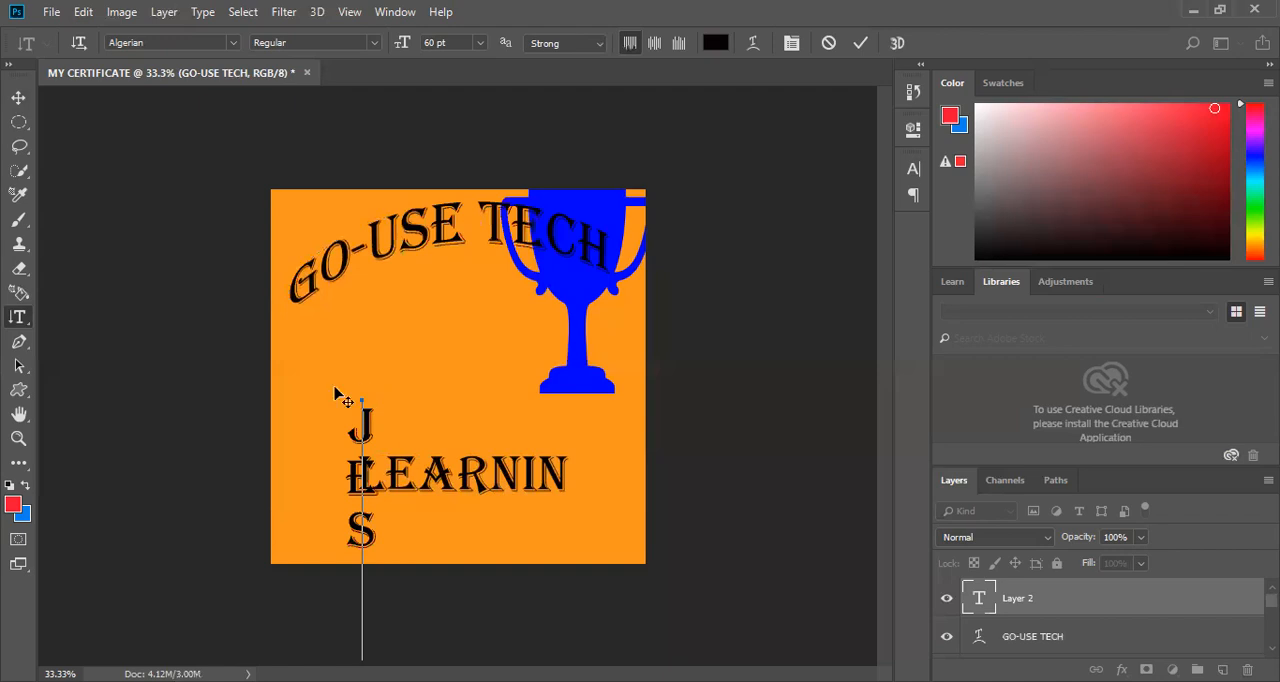
{"action": "type", "text": "U"}
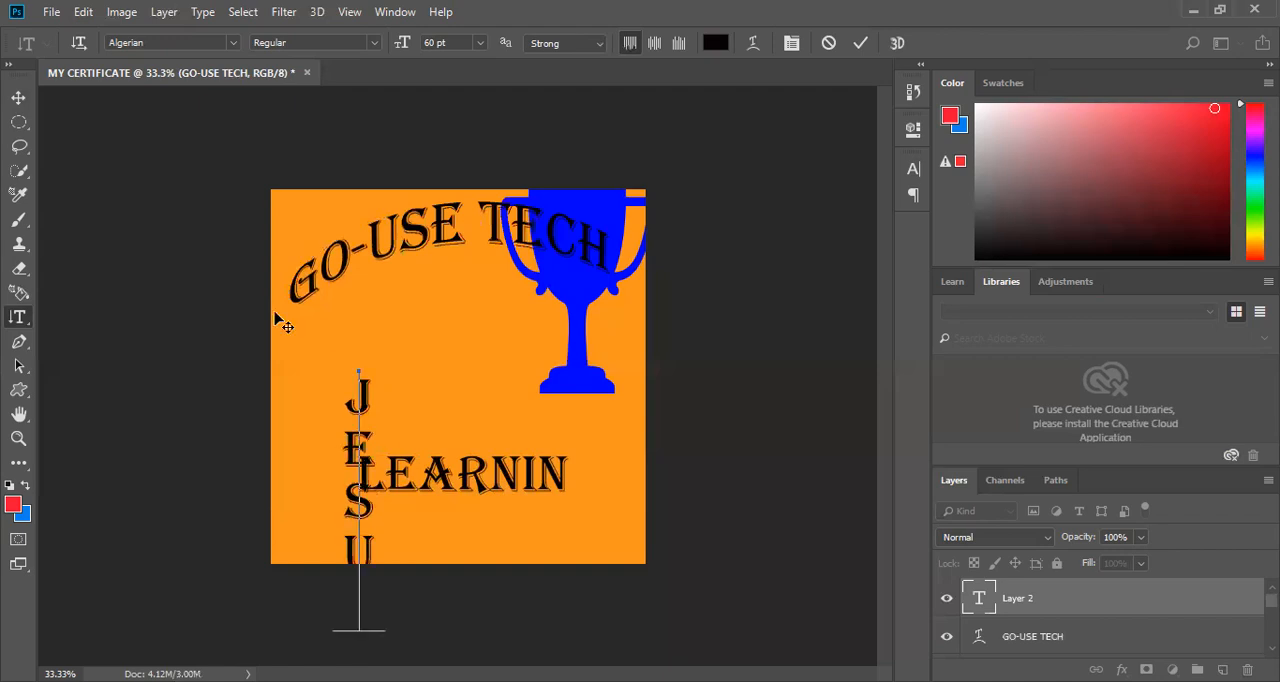
{"action": "left_click_drag", "start_coordinate": [275, 312], "coordinate": [273, 292]}
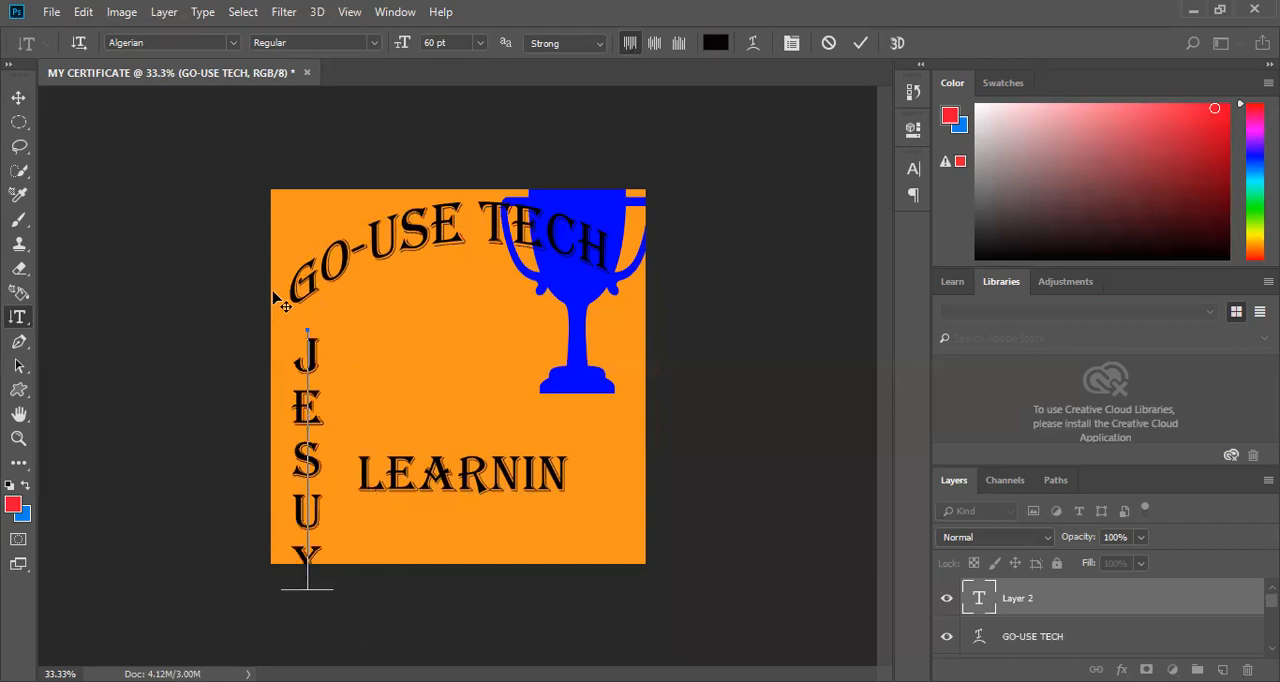
{"action": "key", "text": "BackSpace"}
{"action": "type", "text": "X"}
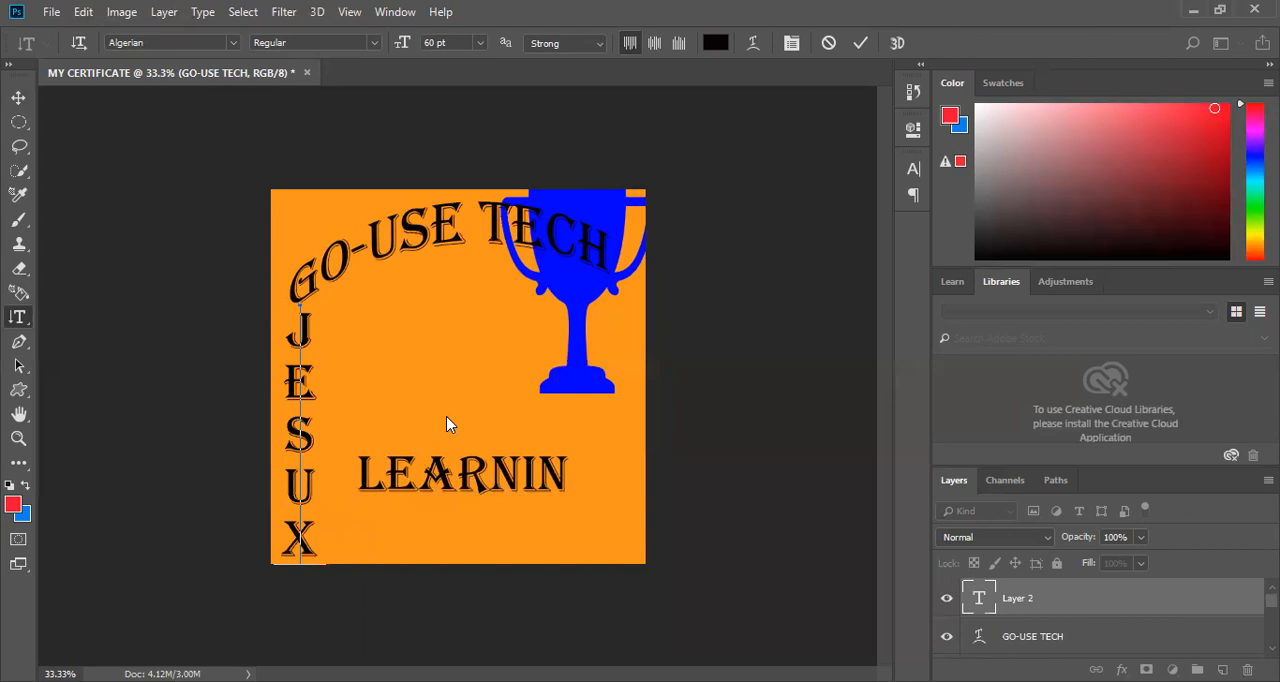
{"action": "left_click", "coordinate": [860, 47]}
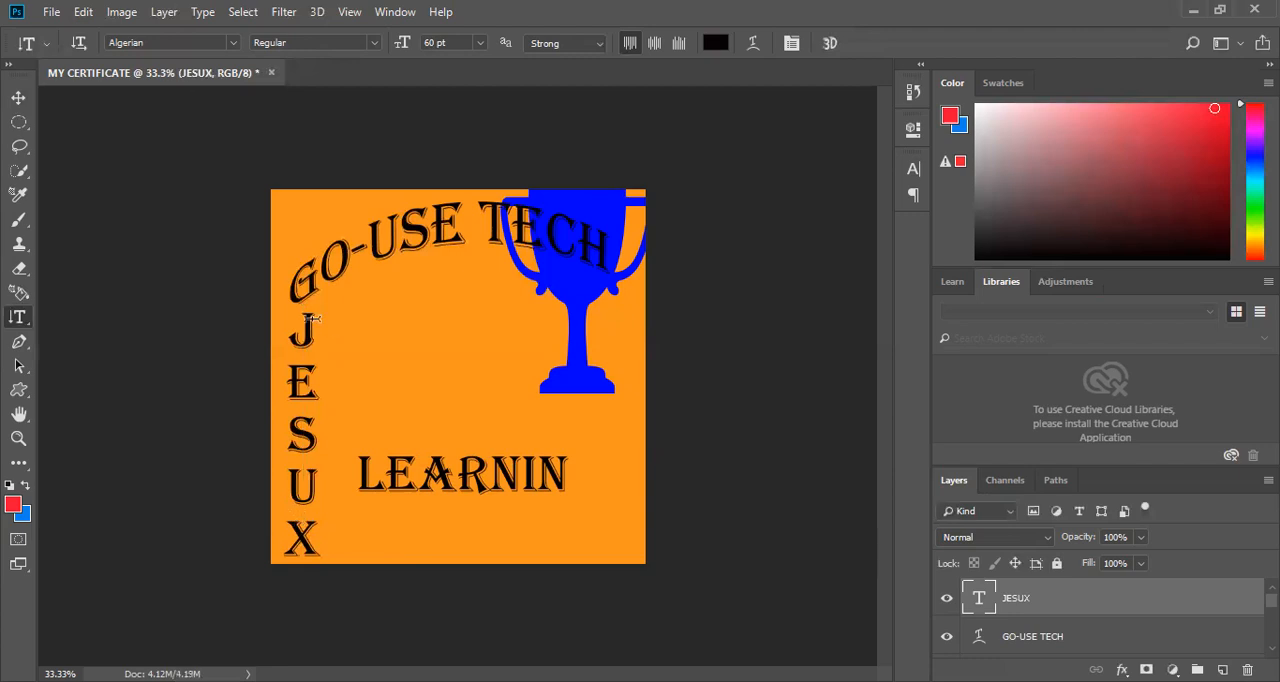
Change the font of the whole vertical JESUX text to Arial Rounded MT Bold and commit the edit.
{"action": "left_click_drag", "start_coordinate": [307, 411], "coordinate": [310, 543]}
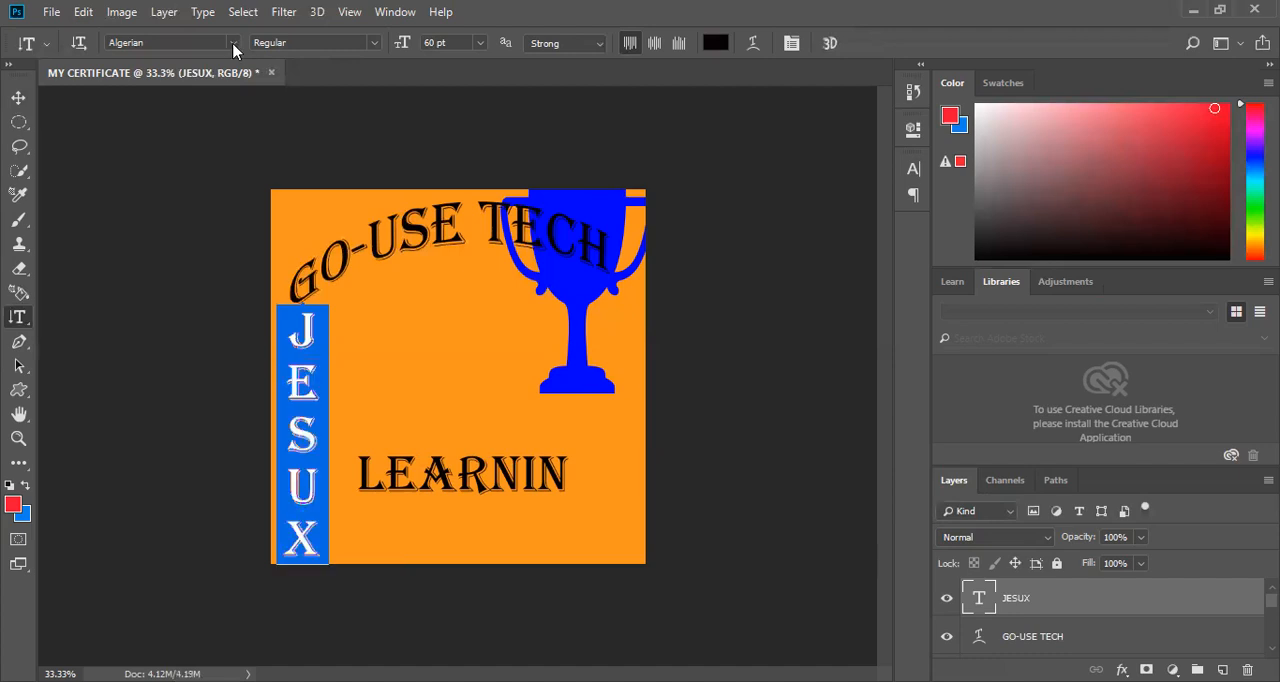
{"action": "left_click", "coordinate": [336, 284]}
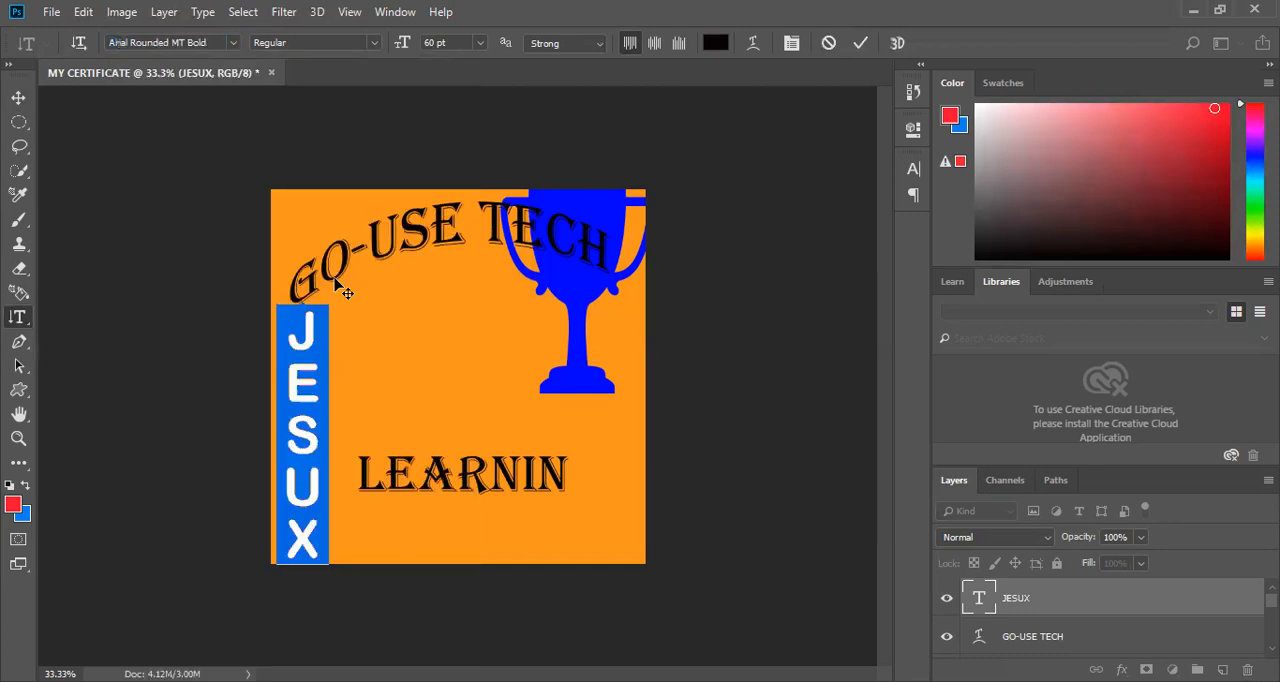
{"action": "left_click", "coordinate": [859, 44]}
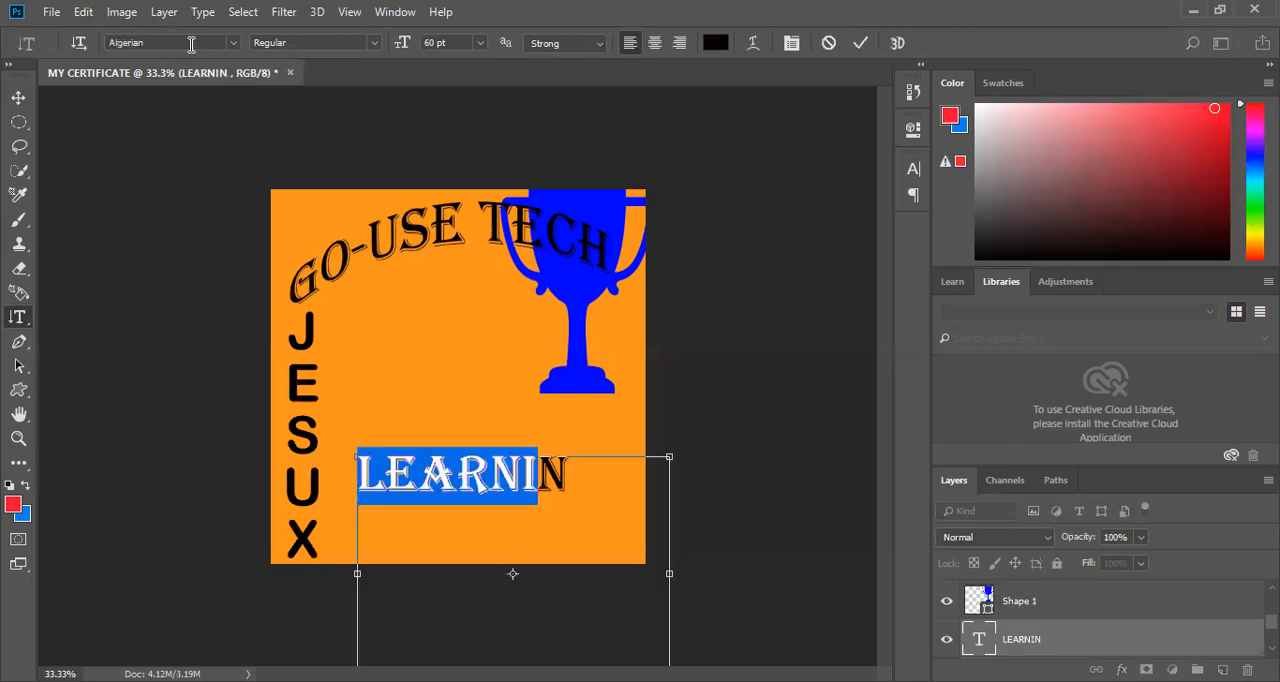
Set the letters "LEARNI" of the LEARNIN text to 48 pt and commit the change.
{"action": "left_click", "coordinate": [191, 44]}
{"action": "left_click", "coordinate": [471, 78]}
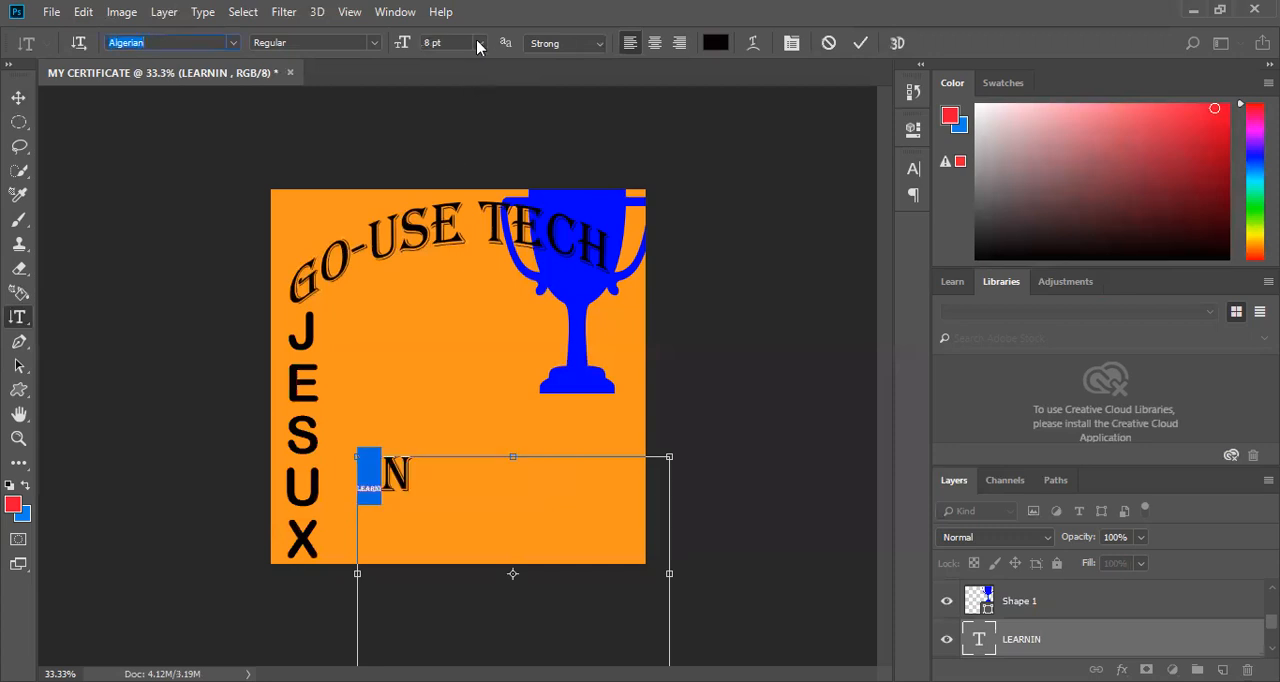
{"action": "left_click", "coordinate": [452, 246]}
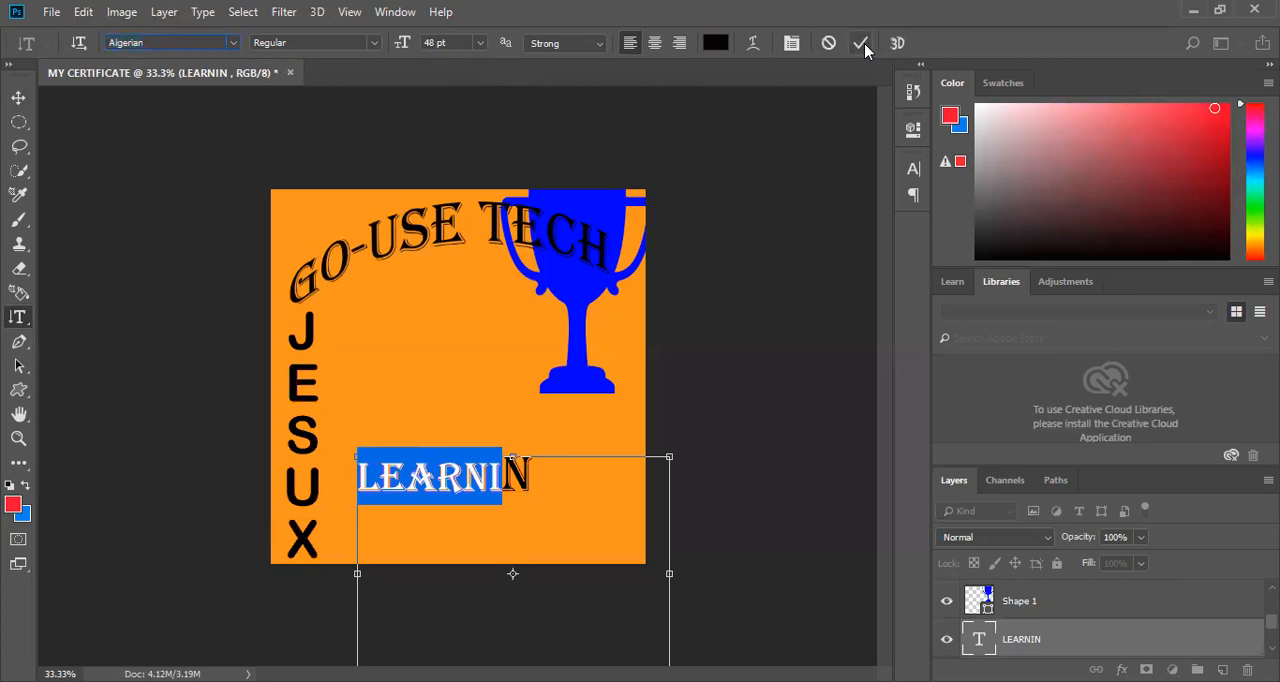
{"action": "left_click", "coordinate": [293, 176]}
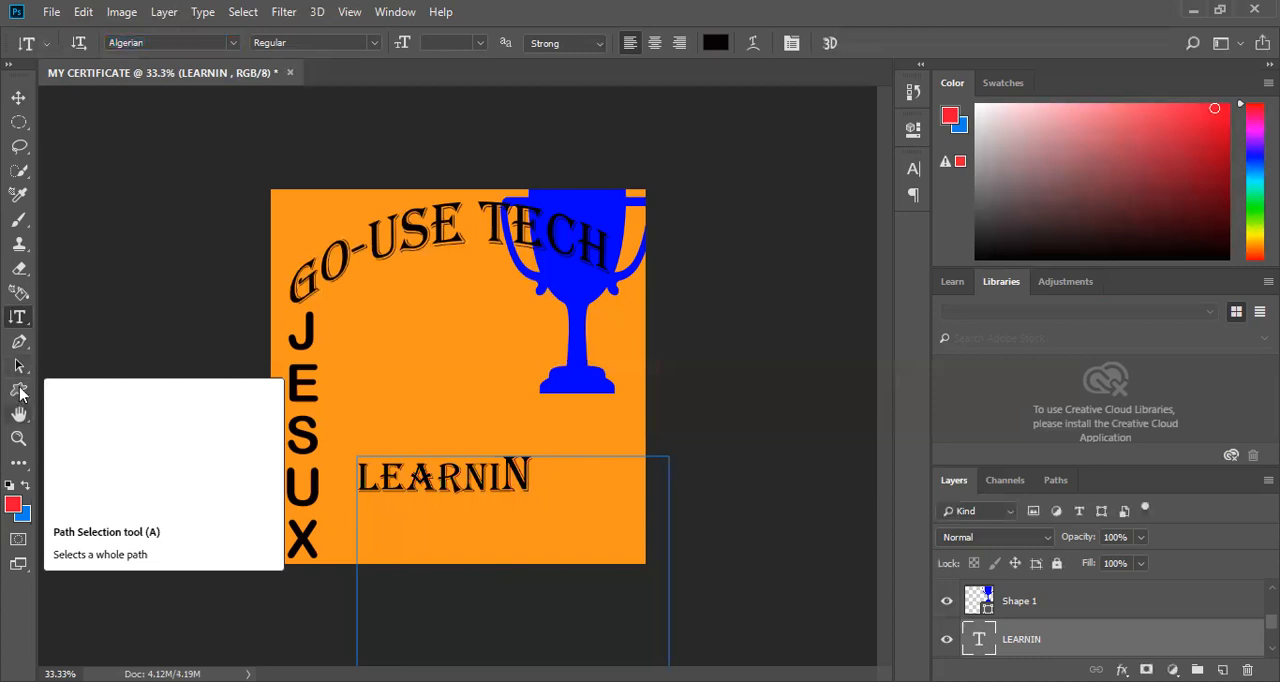
Draw a red rectangle about 204 by 102 px just below the GO-USE TECH title with the Rectangle Tool.
{"action": "right_click", "coordinate": [20, 392]}
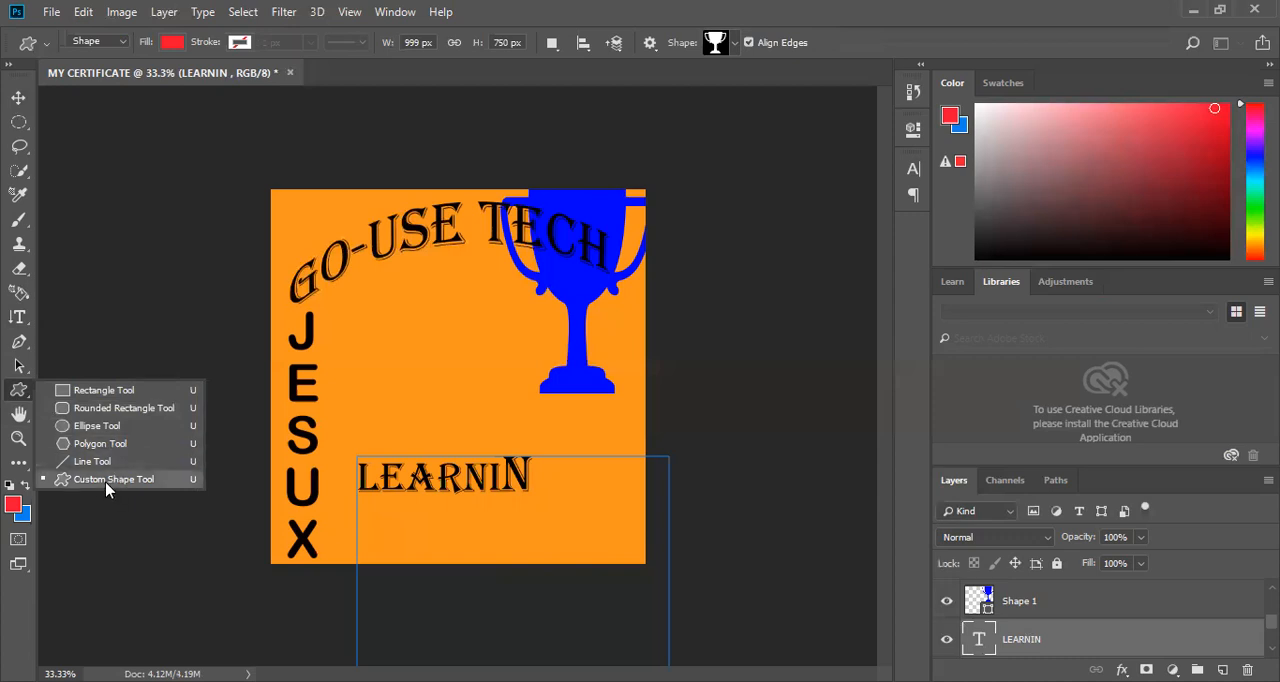
{"action": "left_click", "coordinate": [89, 390]}
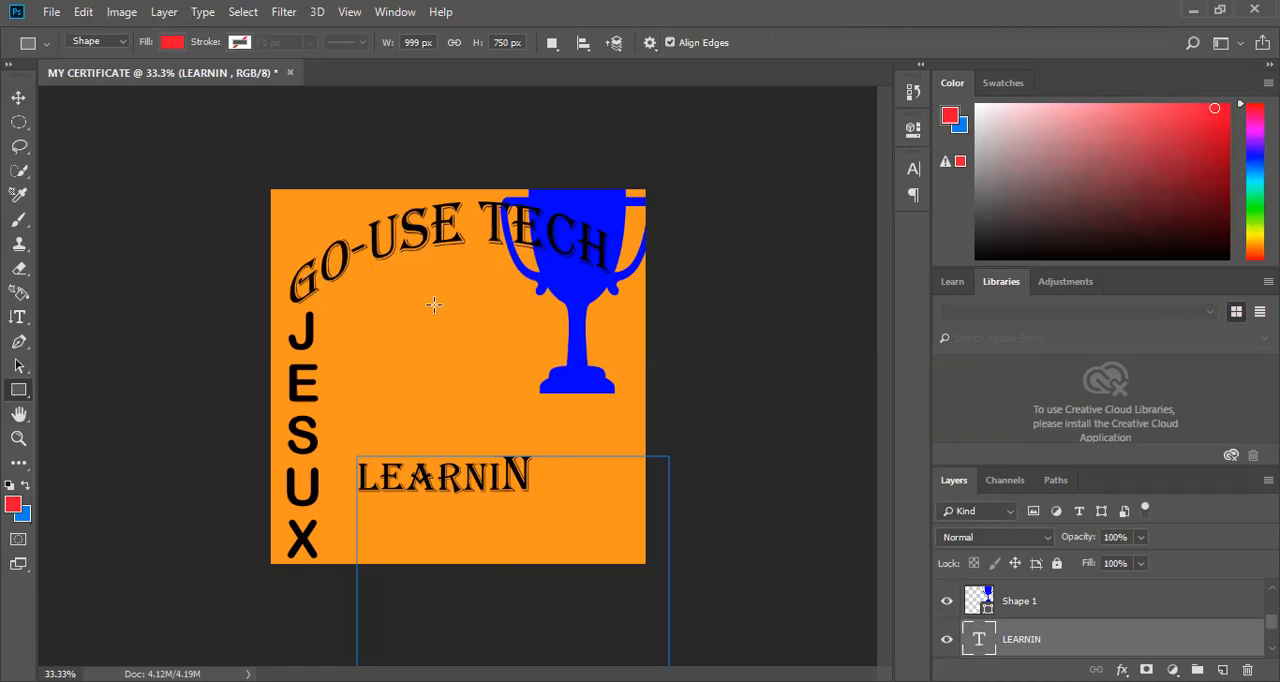
{"action": "left_click_drag", "start_coordinate": [434, 305], "coordinate": [371, 275]}
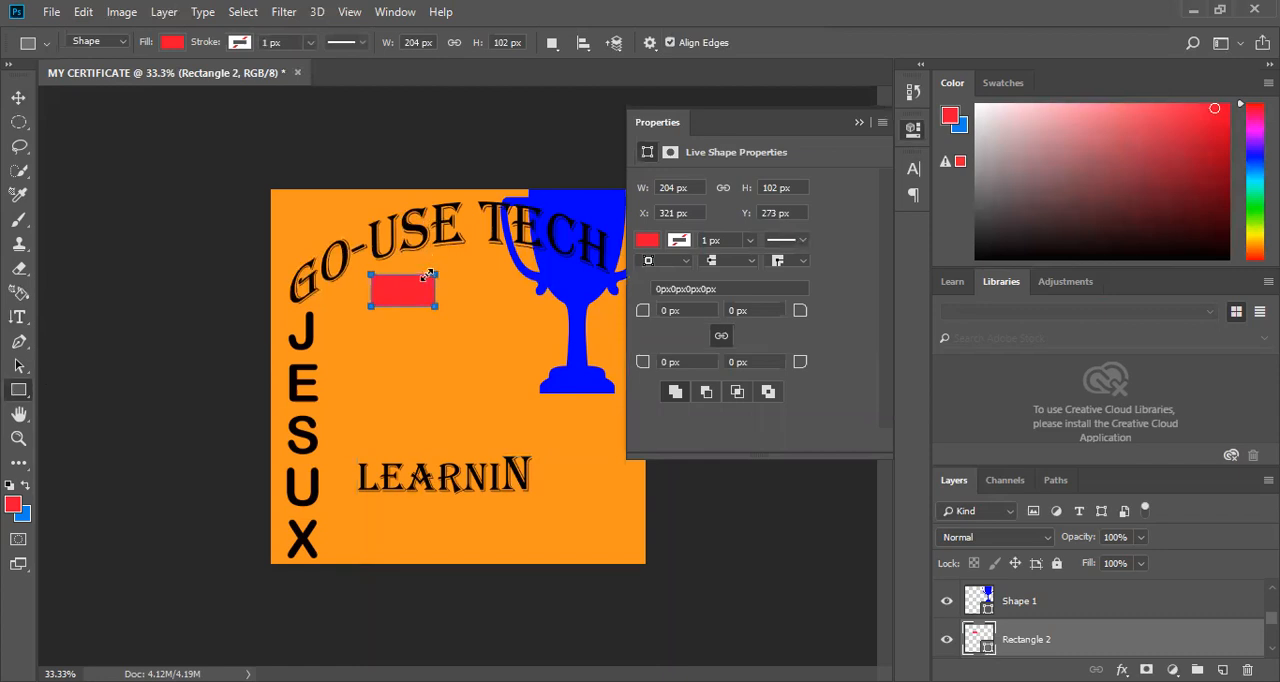
Try to enlarge the red rectangle with Free Transform and warp it into a curved, cap-like shape.
{"action": "key", "text": "ctrl+t"}
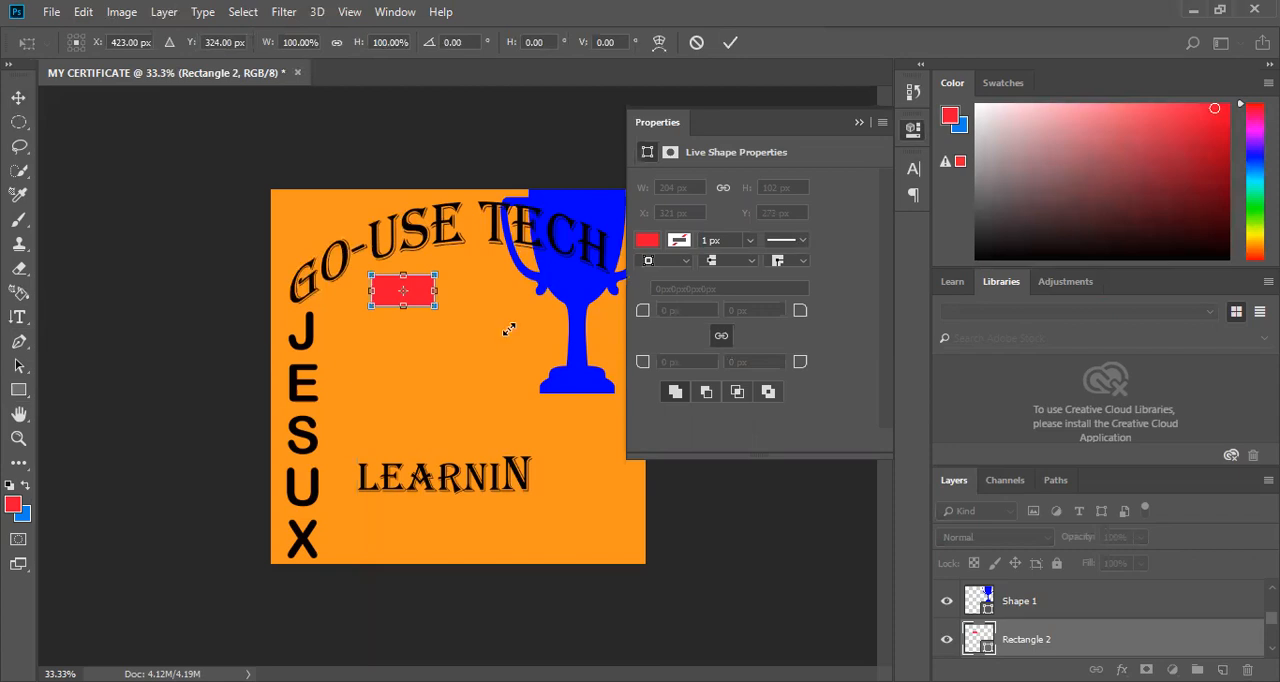
{"action": "left_click_drag", "start_coordinate": [437, 274], "coordinate": [511, 361]}
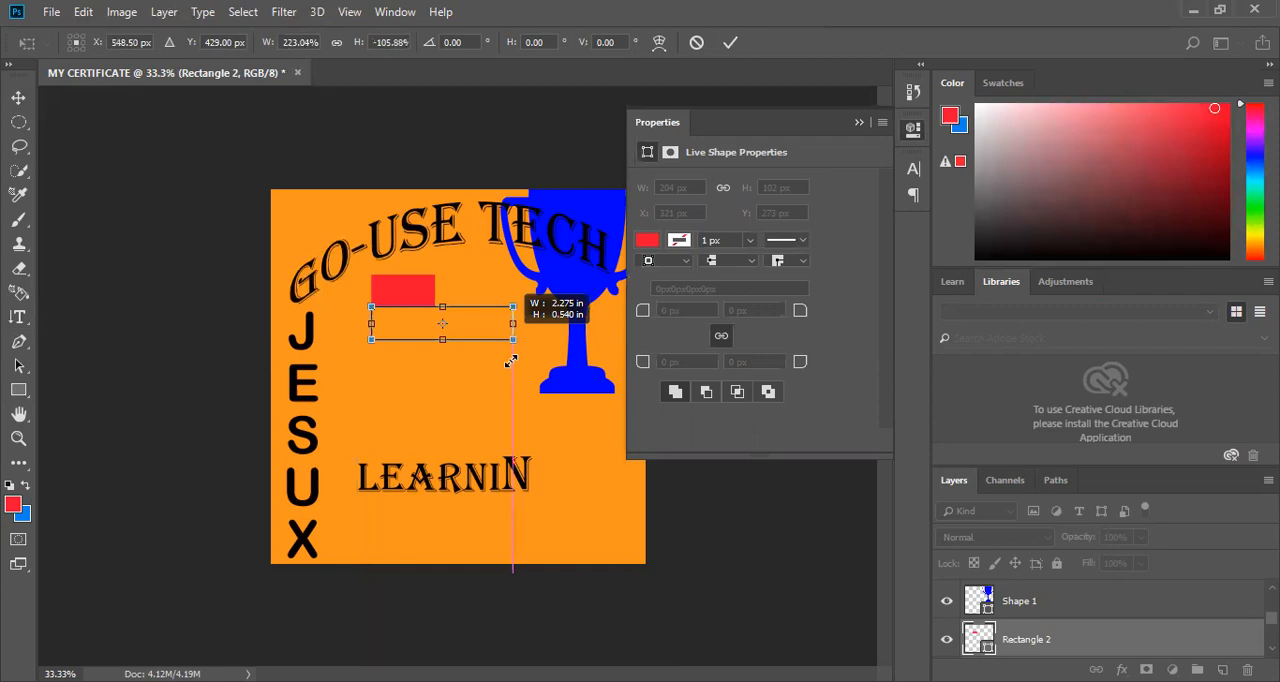
{"action": "left_click_drag", "start_coordinate": [511, 361], "coordinate": [511, 361]}
{"action": "left_click", "coordinate": [659, 42]}
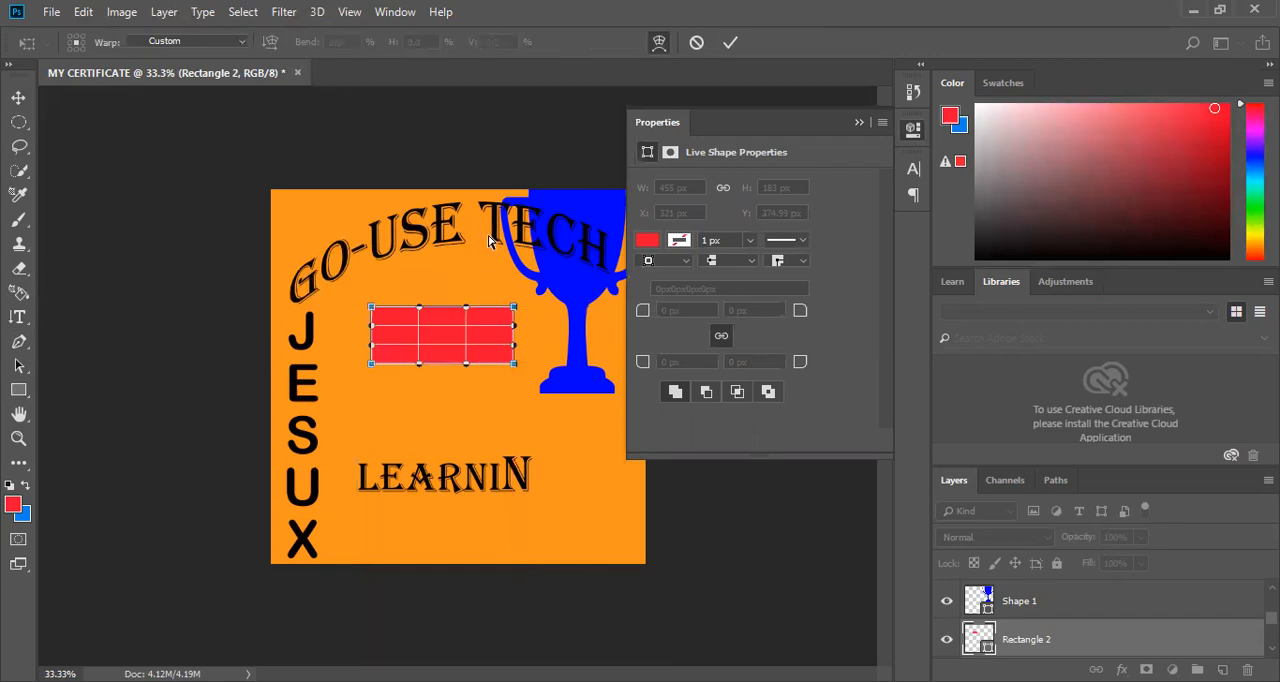
{"action": "left_click_drag", "start_coordinate": [466, 307], "coordinate": [494, 214]}
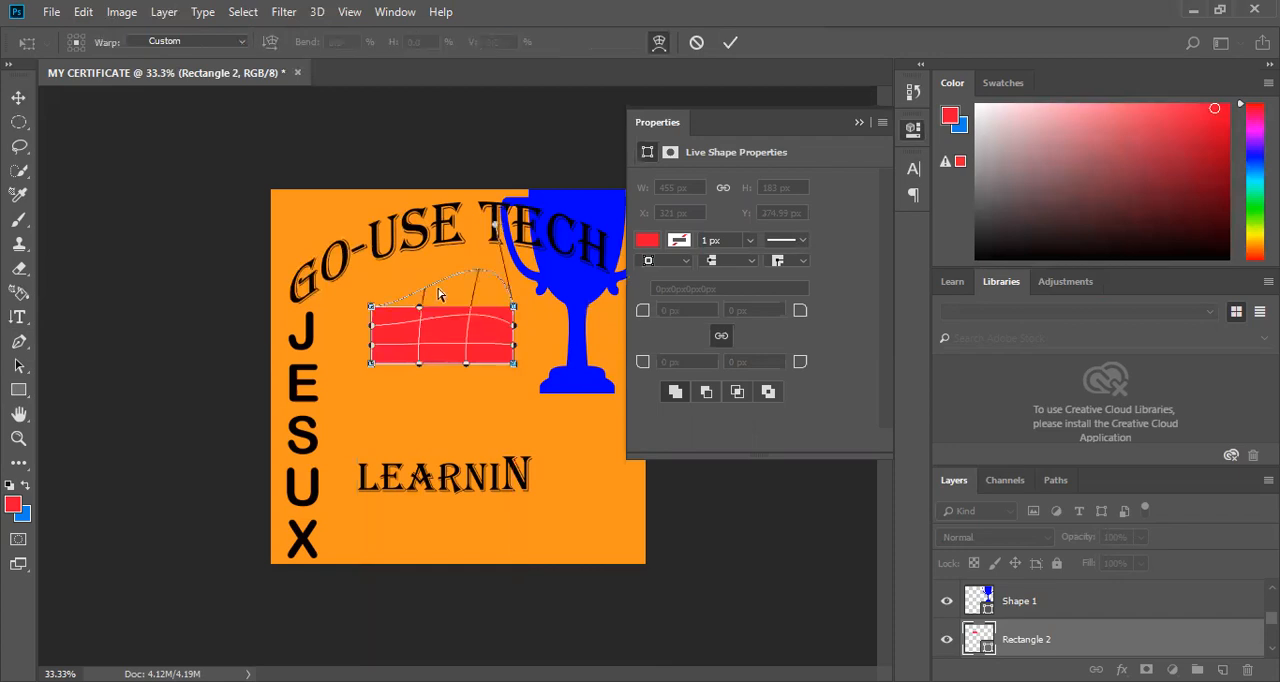
{"action": "left_click_drag", "start_coordinate": [413, 307], "coordinate": [375, 286]}
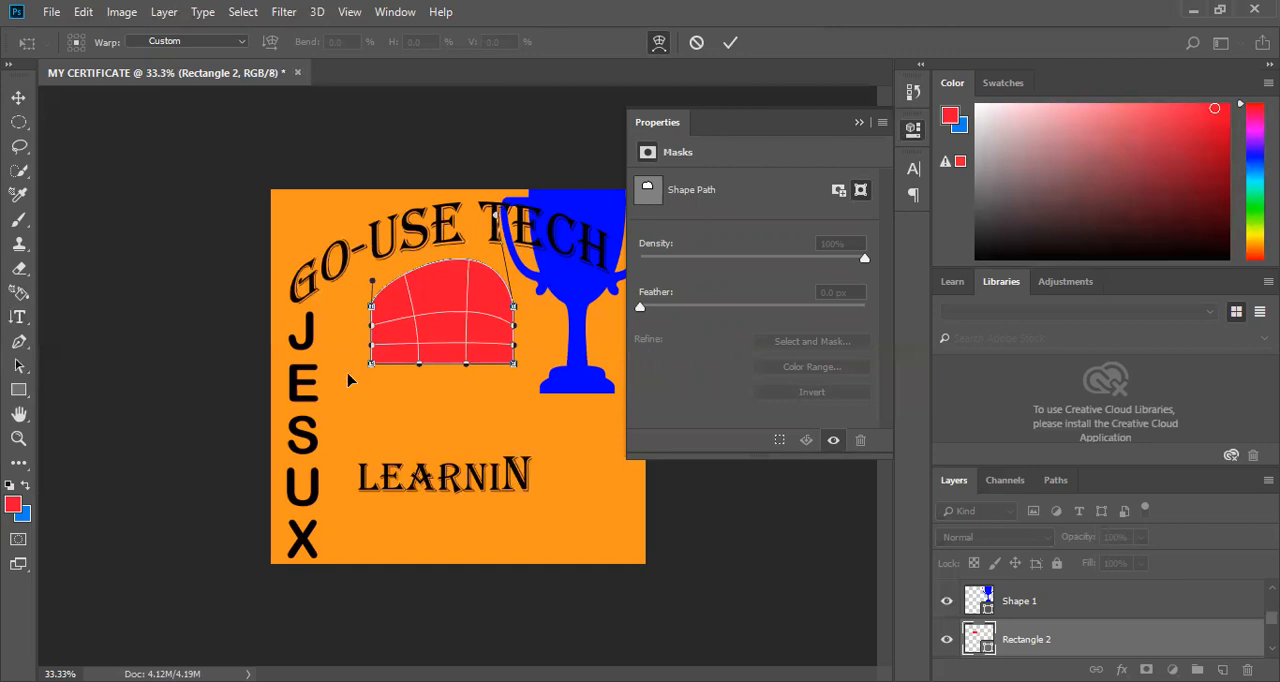
{"action": "left_click_drag", "start_coordinate": [371, 363], "coordinate": [349, 377]}
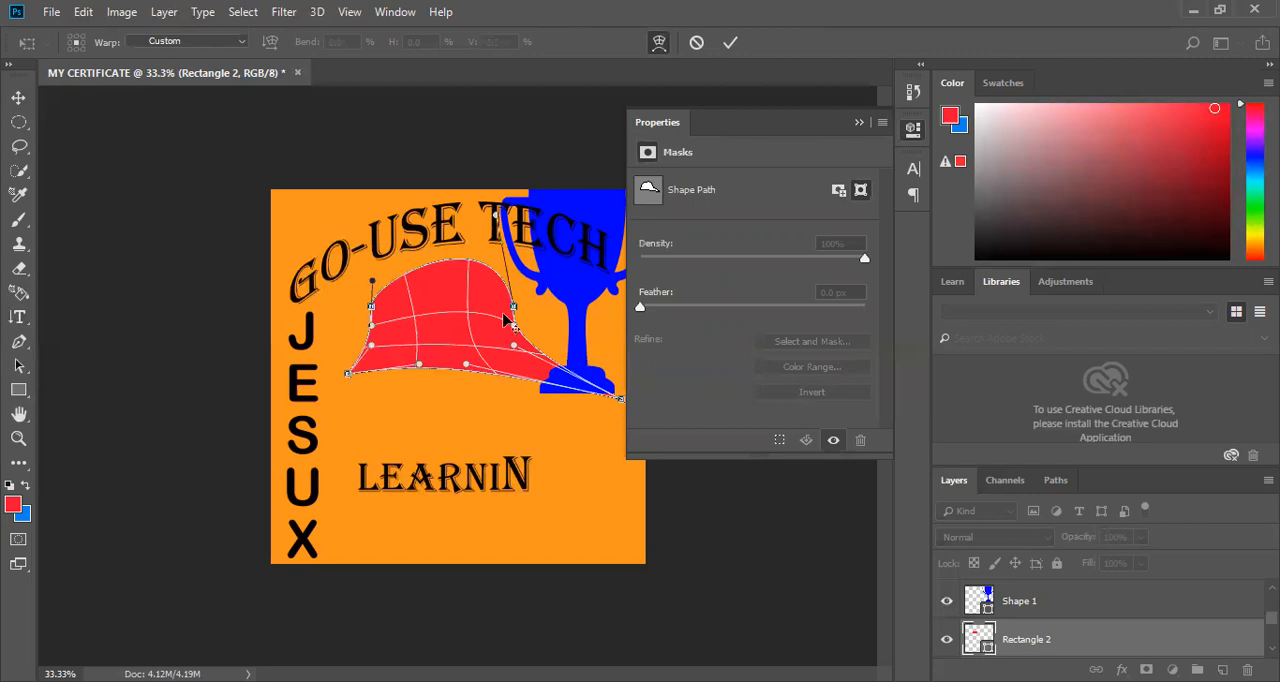
{"action": "left_click", "coordinate": [696, 43]}
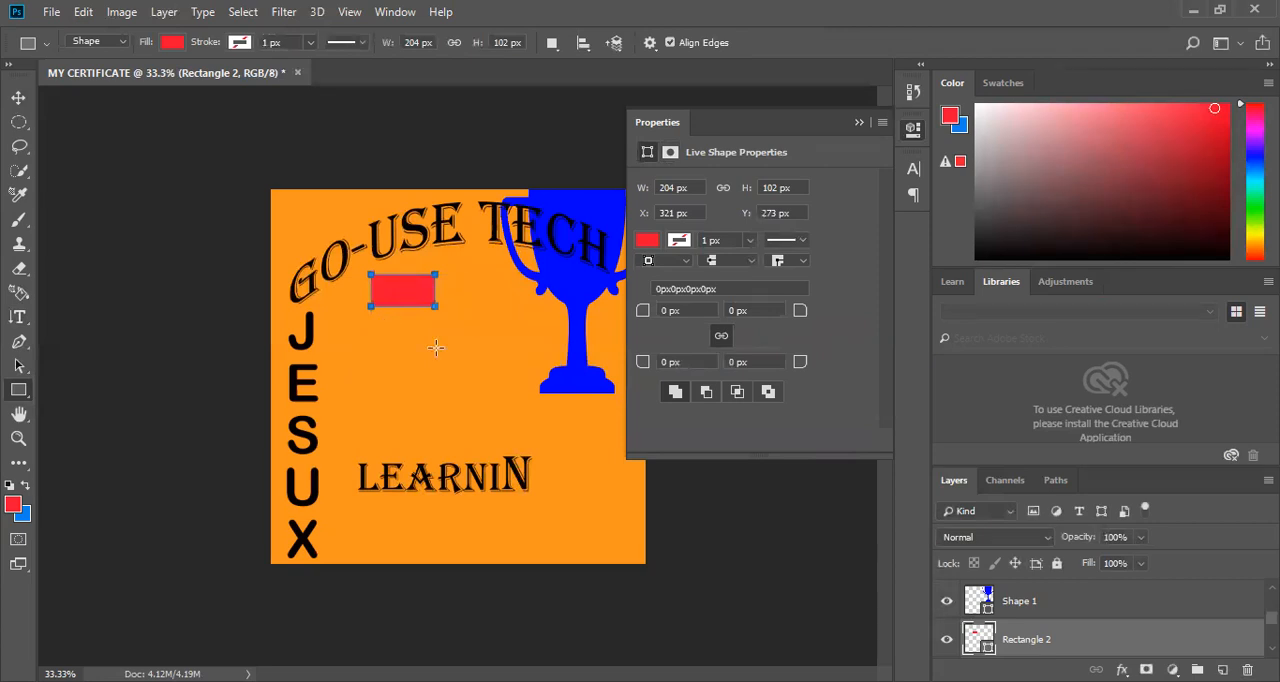
Draw a rounded rectangle about 195 by 114 px with a 10 px radius below the red rectangle and fill it yellow.
{"action": "key", "text": "shift+u"}
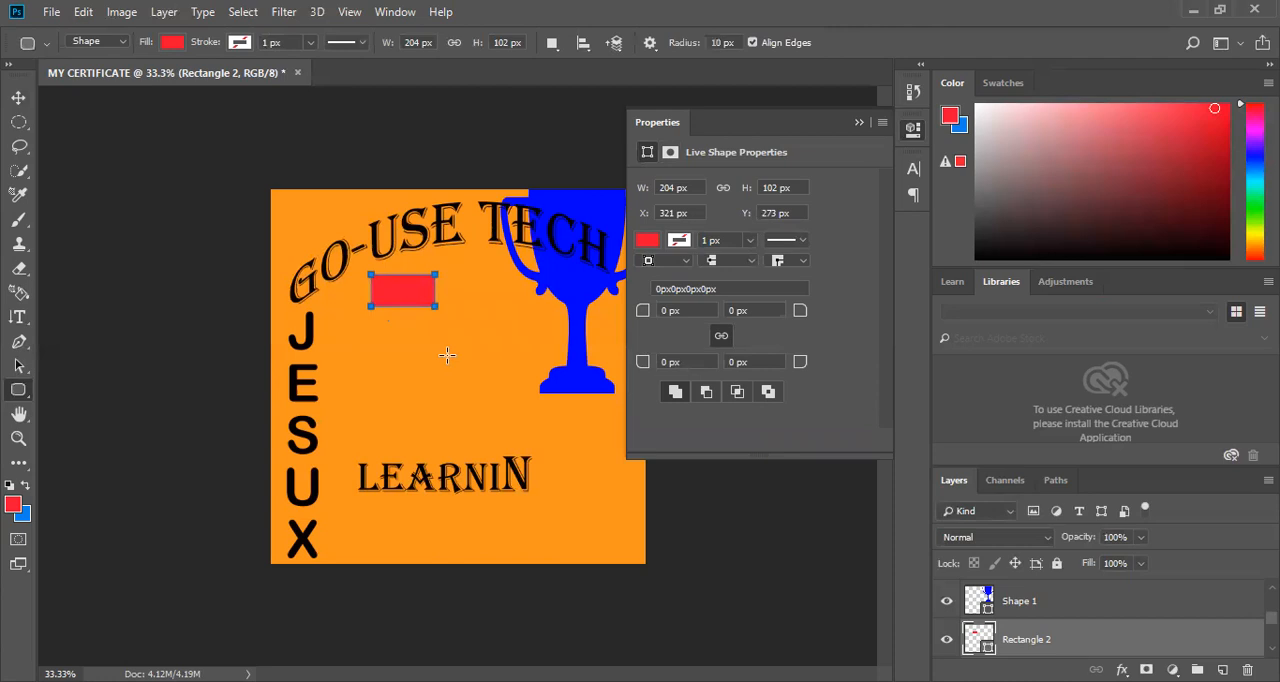
{"action": "left_click_drag", "start_coordinate": [386, 321], "coordinate": [447, 355]}
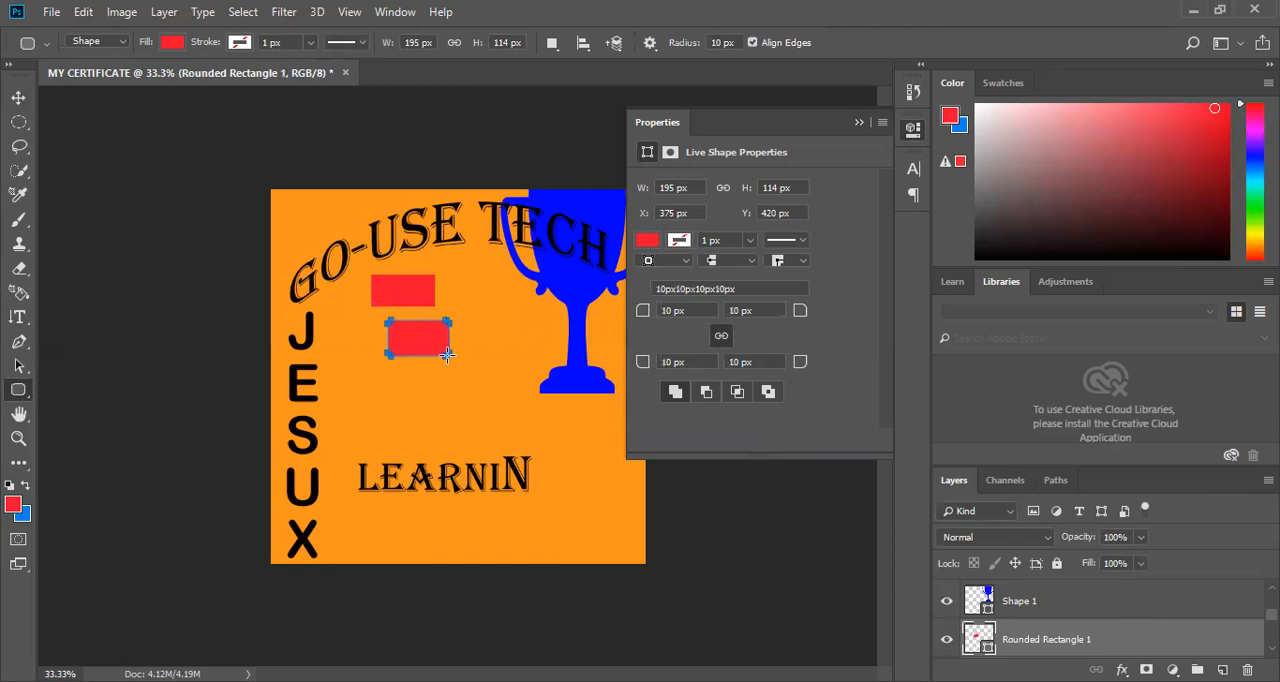
{"action": "left_click", "coordinate": [169, 43]}
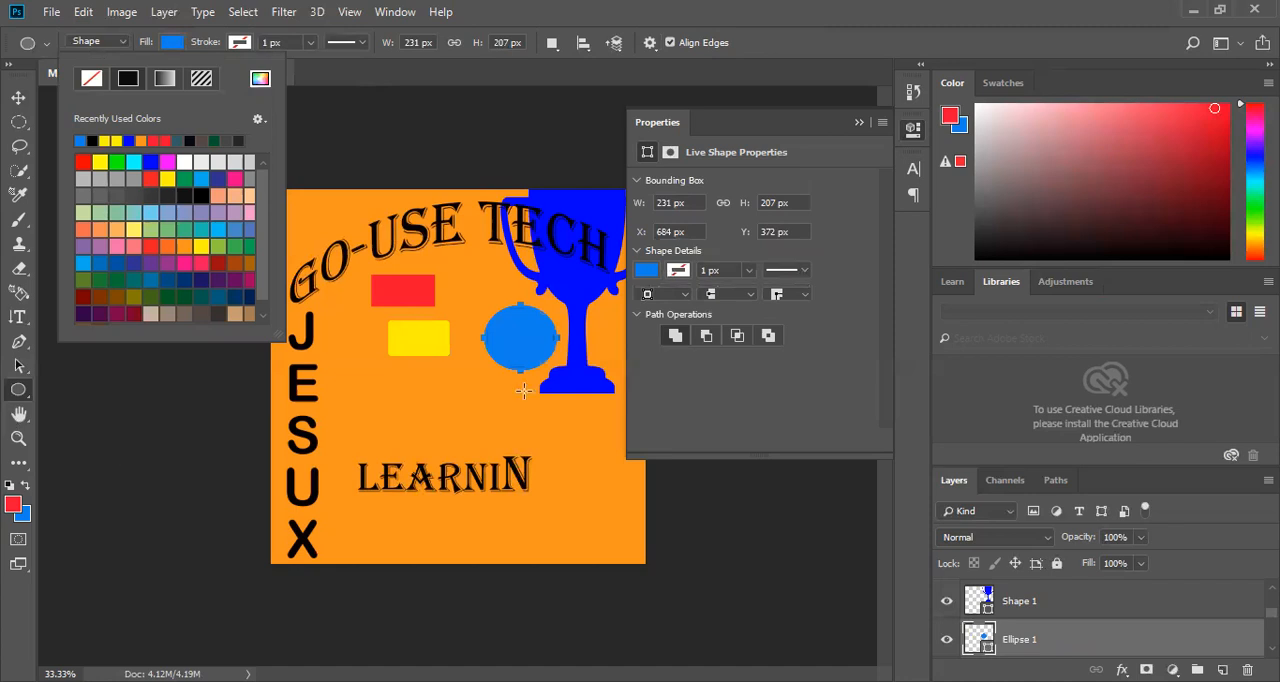
Draw a five-sided polygon about 266 by 254 px over the middle of the GO-USE TECH title and fill it dark green.
{"action": "key", "text": "shift+u"}
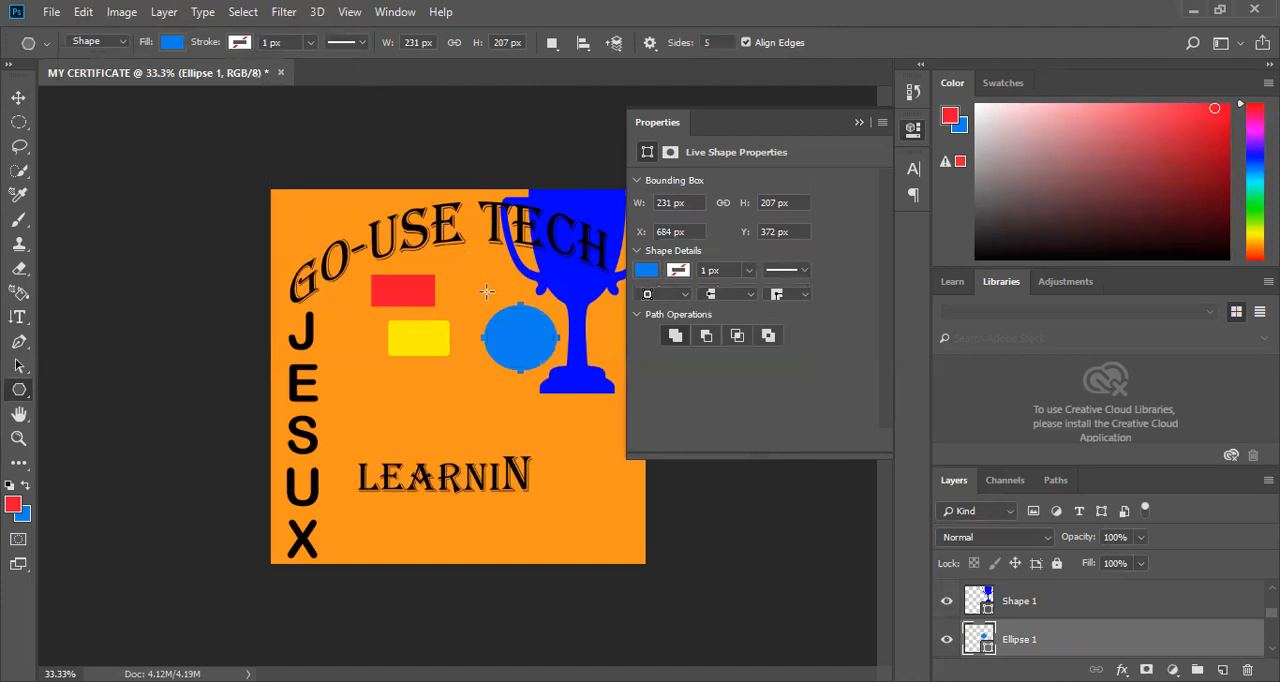
{"action": "left_click_drag", "start_coordinate": [462, 252], "coordinate": [486, 291]}
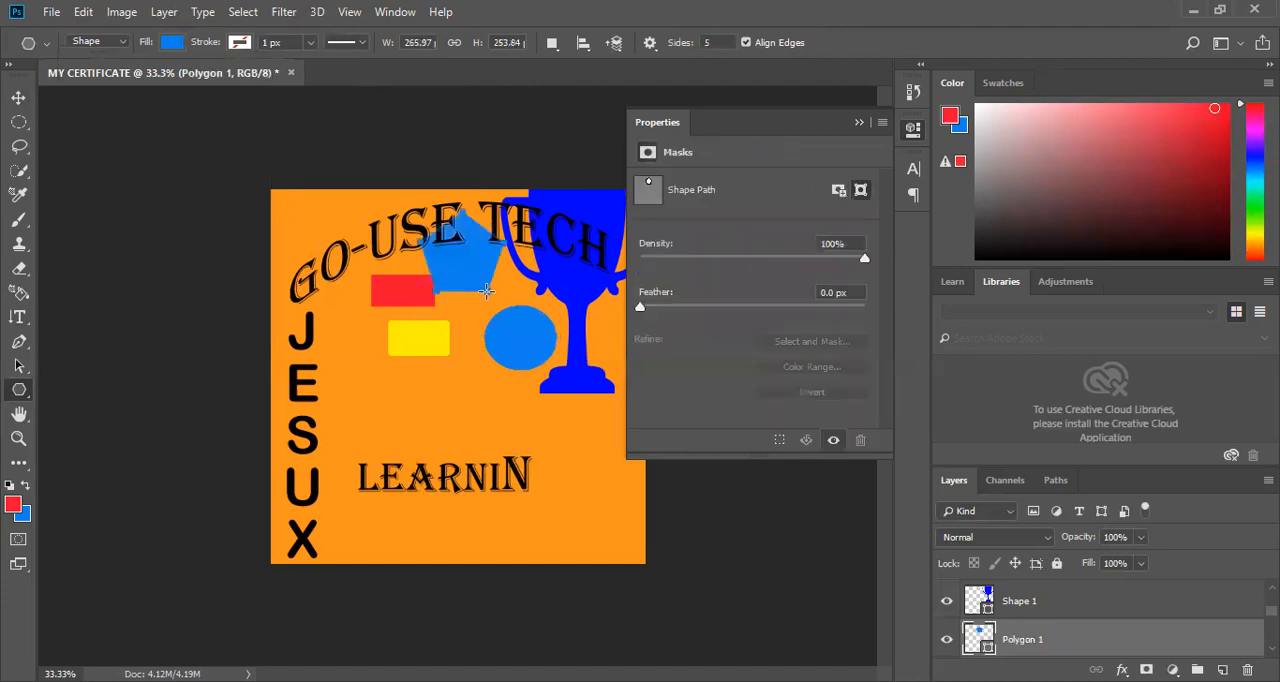
{"action": "left_click", "coordinate": [175, 45]}
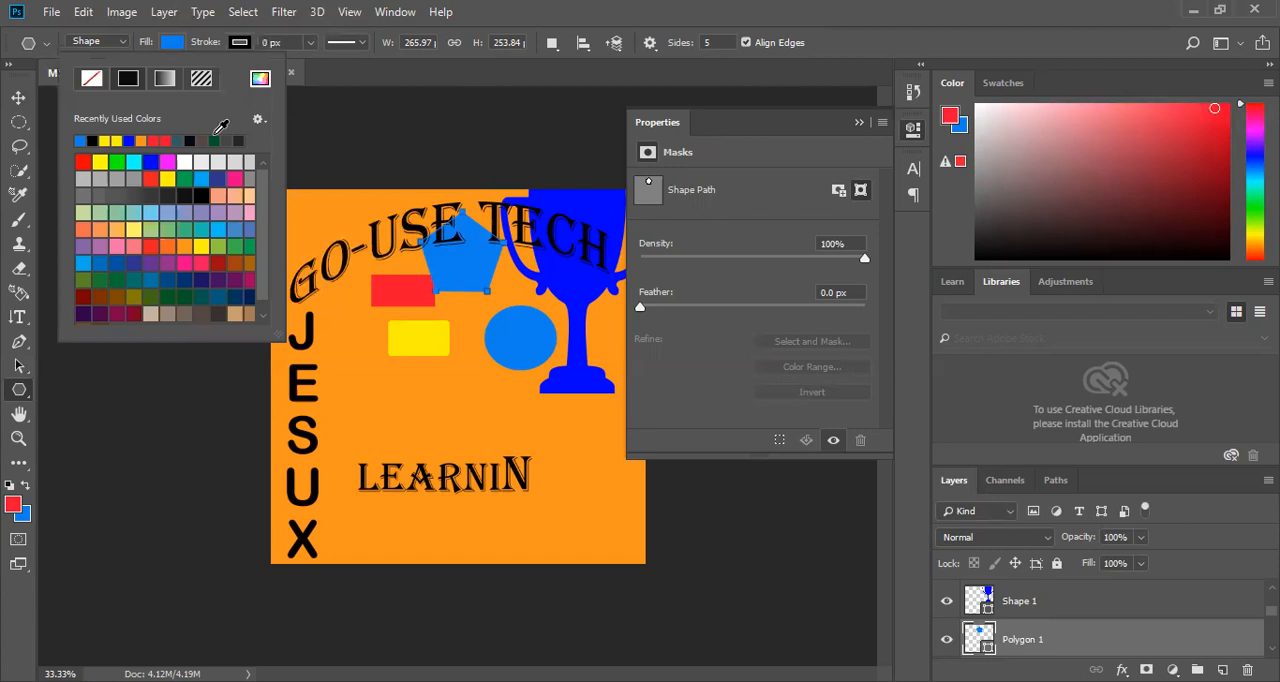
{"action": "left_click", "coordinate": [214, 139]}
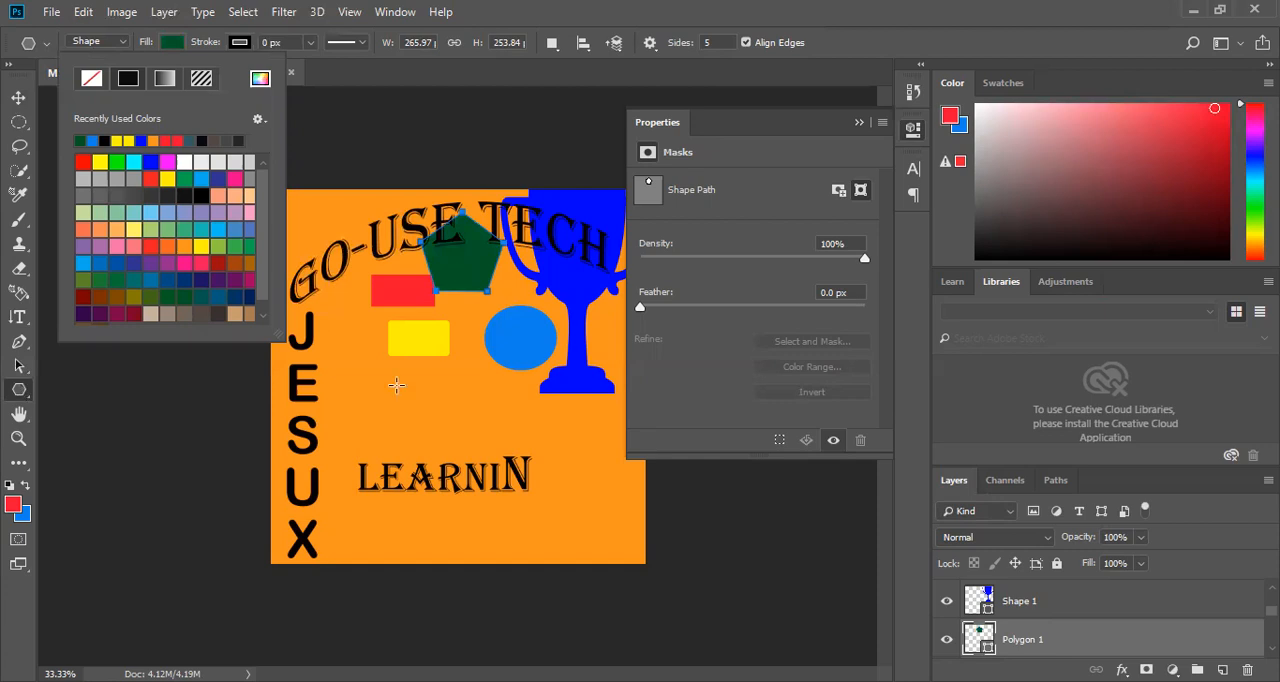
Draw a dark green wavy-edged frame custom shape about 1143 by 1164 px around the inside of the orange square.
{"action": "key", "text": "shift+u"}
{"action": "key", "text": "shift+u"}
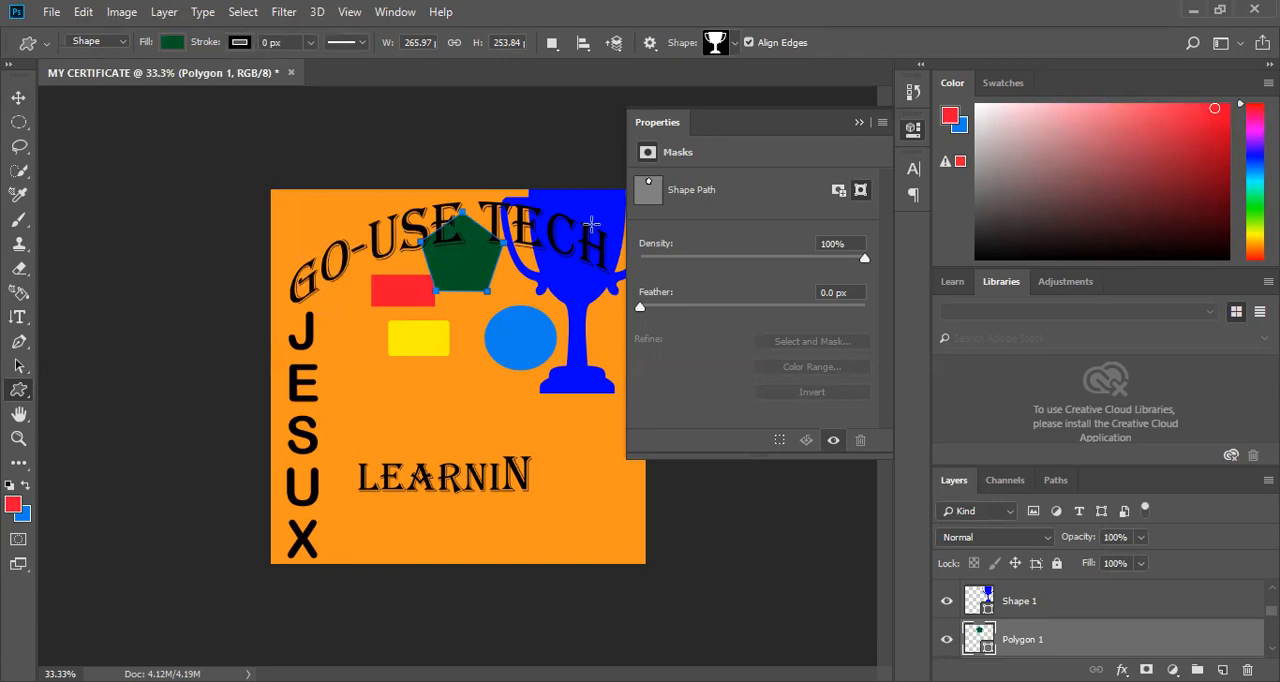
{"action": "left_click", "coordinate": [735, 42]}
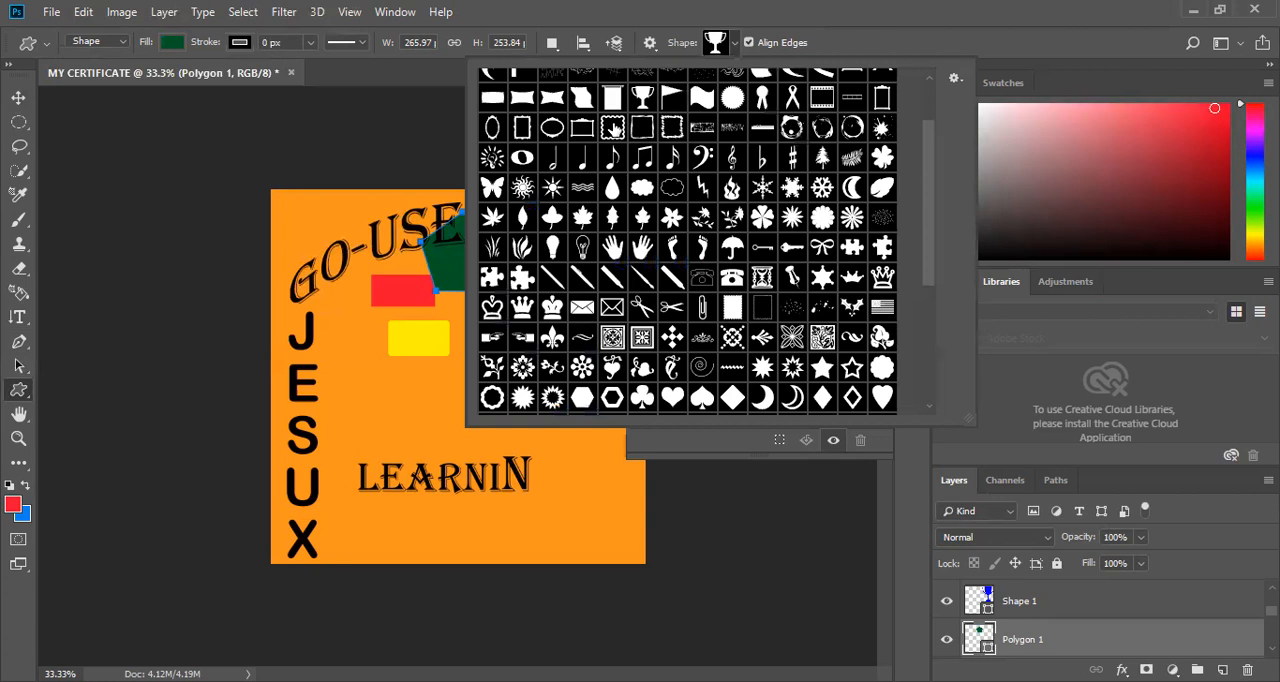
{"action": "left_click", "coordinate": [613, 128]}
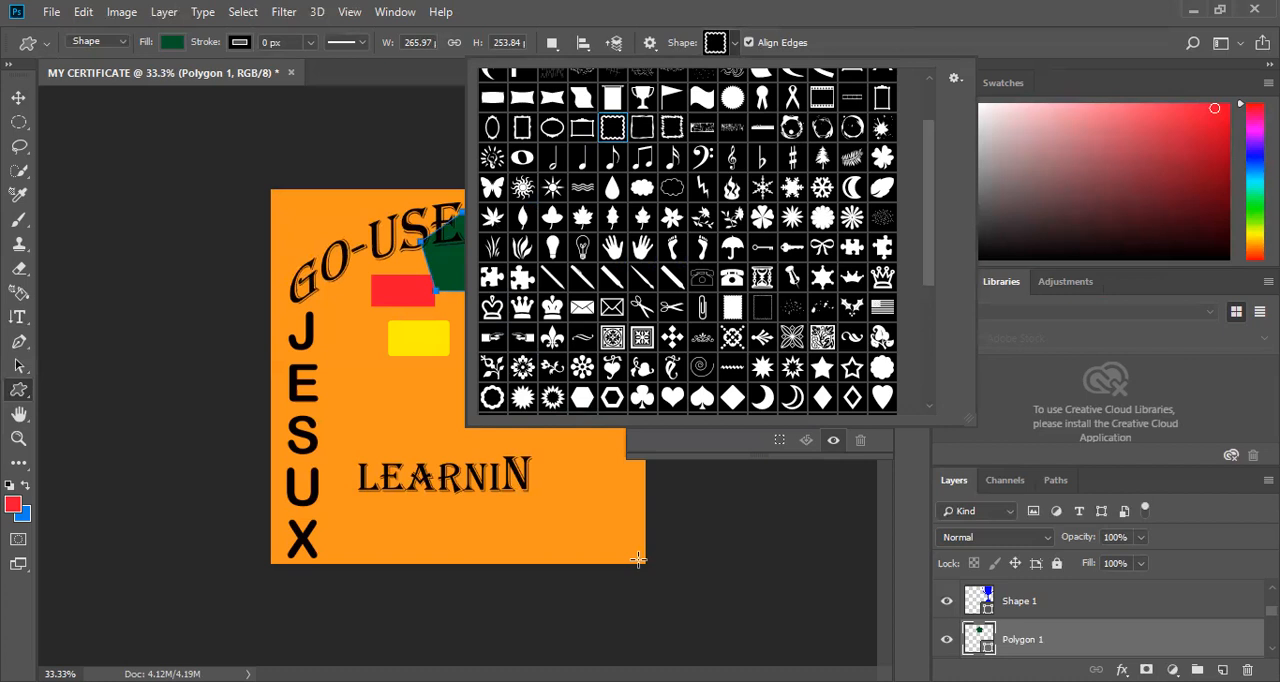
{"action": "left_click_drag", "start_coordinate": [638, 559], "coordinate": [262, 175]}
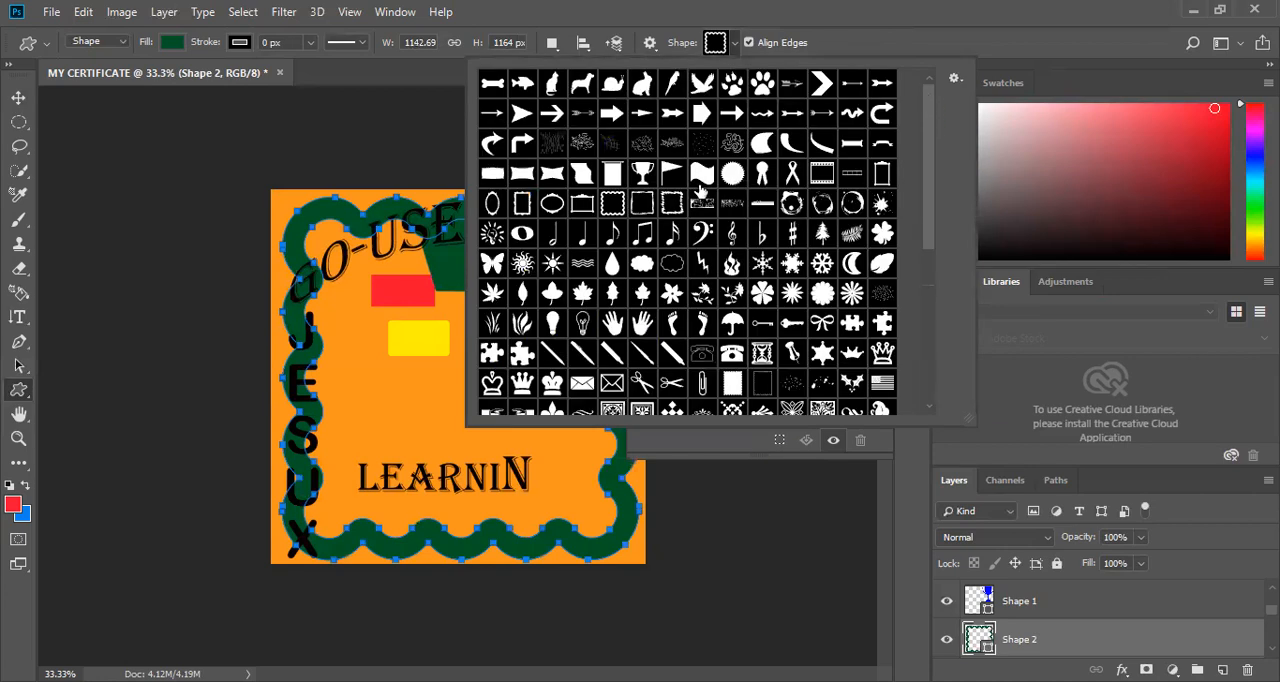
Add an award ribbon custom shape about 132 by 141 px inside the frame's lower-right corner and fill it magenta.
{"action": "left_click", "coordinate": [760, 176]}
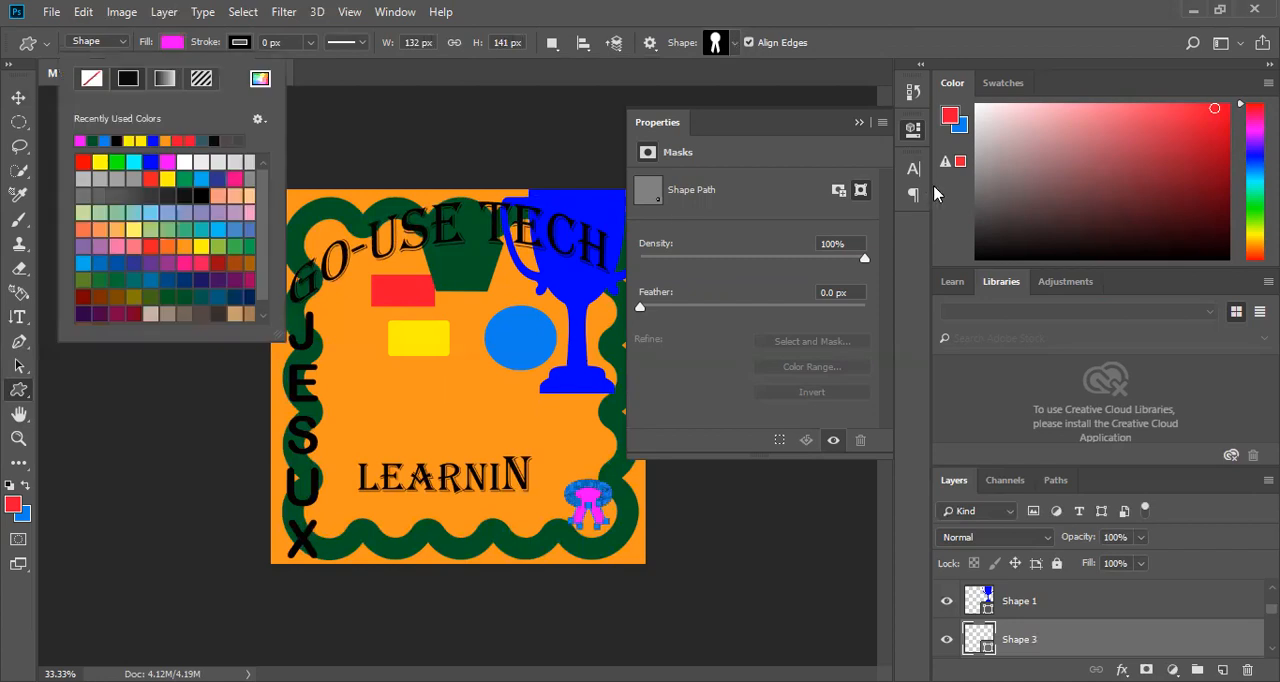
Draw a magenta envelope custom shape about 126 by 60 px inside the frame's lower-left corner.
{"action": "left_click", "coordinate": [734, 42]}
{"action": "scroll", "coordinate": [700, 240], "scroll_direction": "down", "scroll_amount": 2}
{"action": "left_click", "coordinate": [578, 322]}
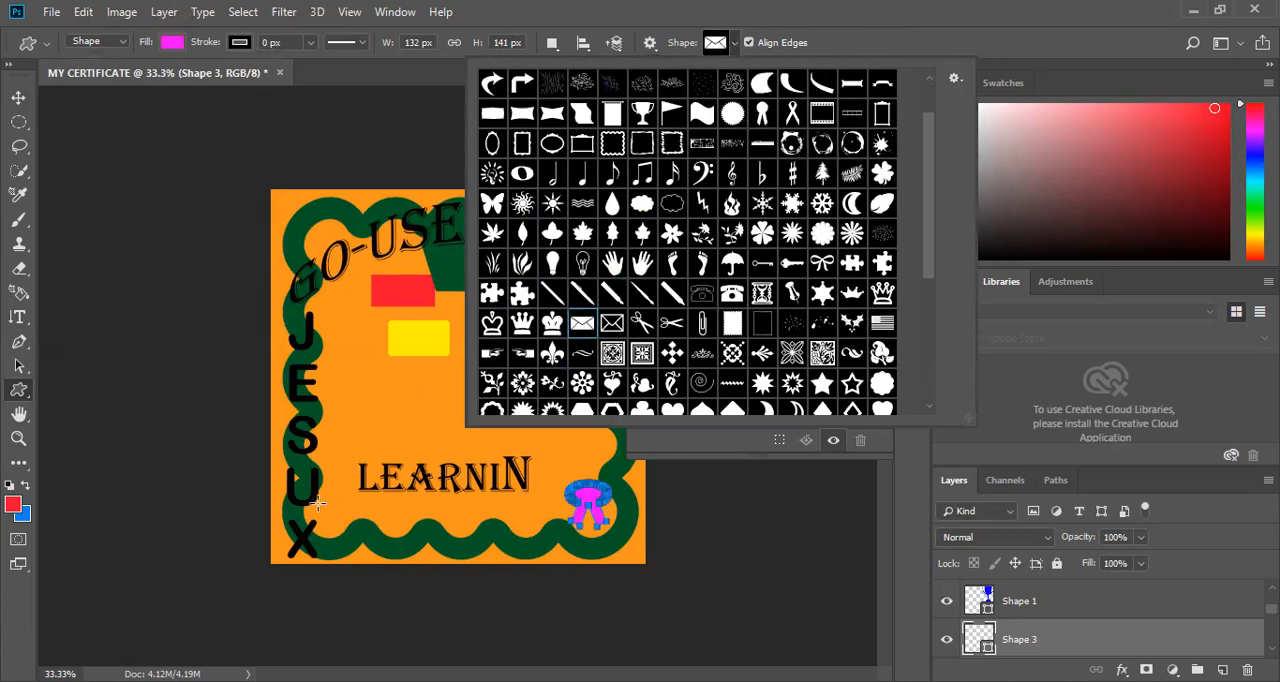
{"action": "left_click_drag", "start_coordinate": [317, 502], "coordinate": [356, 521]}
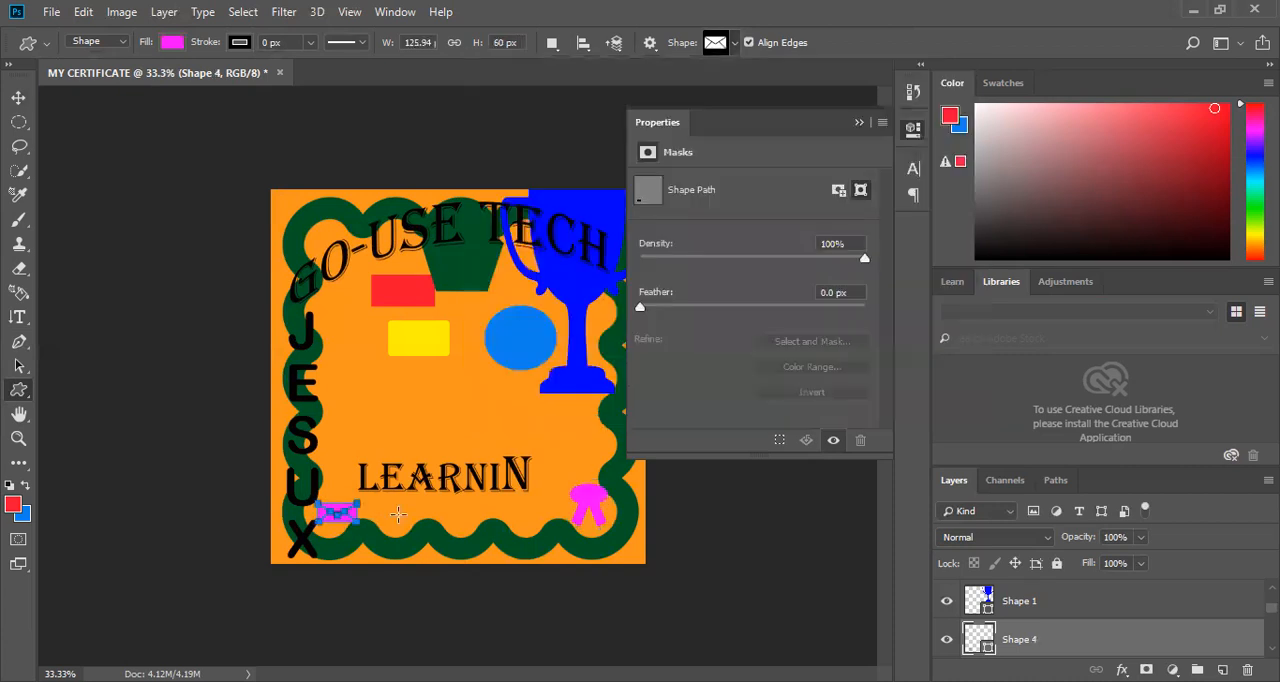
Draw a magenta globe custom shape about 102 by 171 px beneath the first letters of the GO-USE TECH title.
{"action": "left_click", "coordinate": [735, 44]}
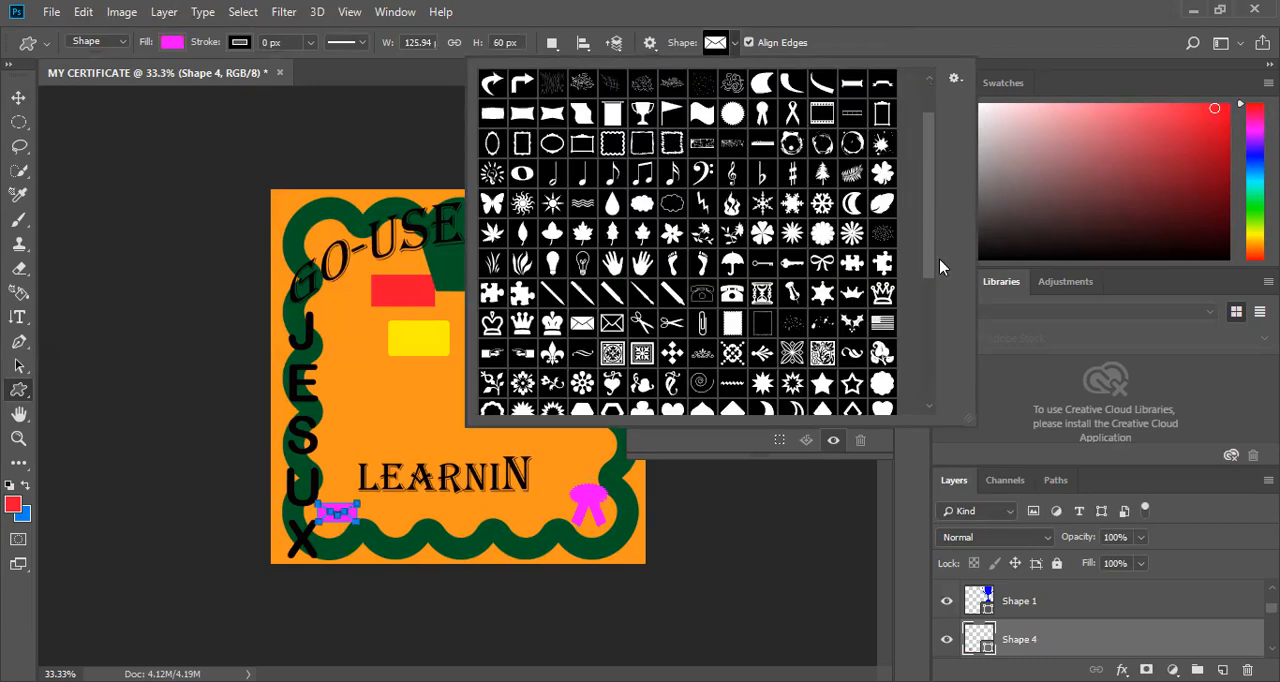
{"action": "scroll", "coordinate": [941, 300], "scroll_direction": "down", "scroll_amount": 1}
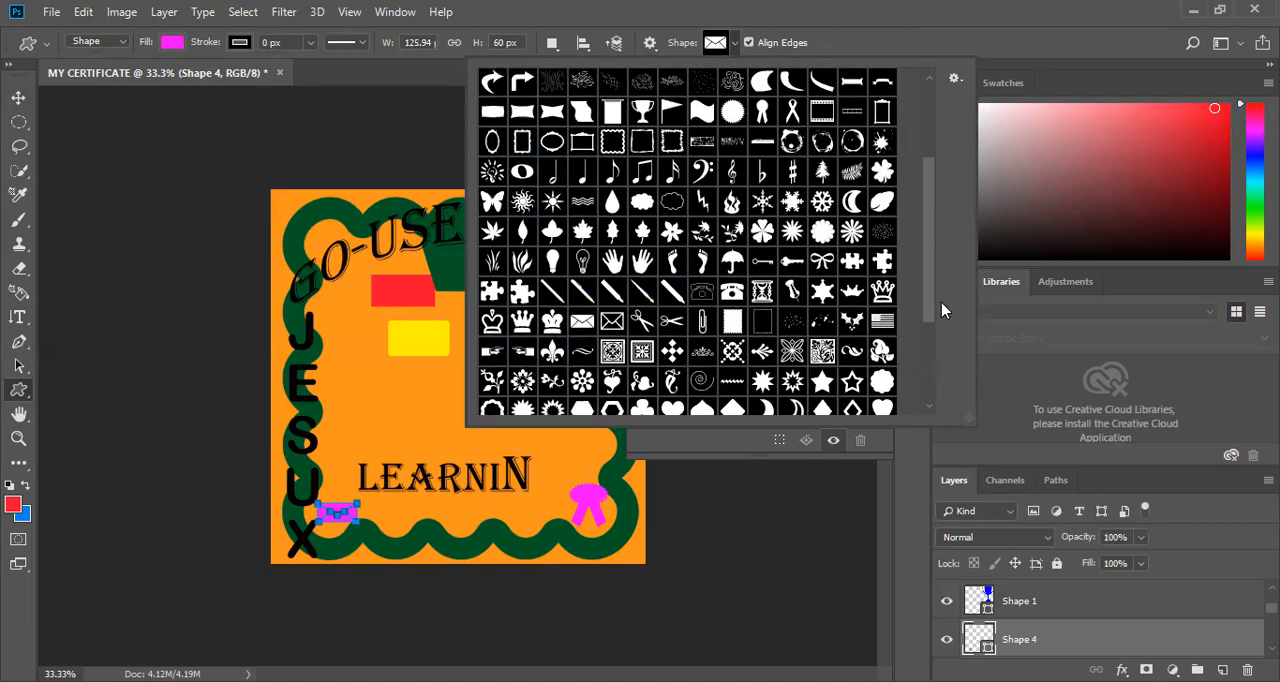
{"action": "scroll", "coordinate": [941, 310], "scroll_direction": "down", "scroll_amount": 3}
{"action": "left_click", "coordinate": [642, 352]}
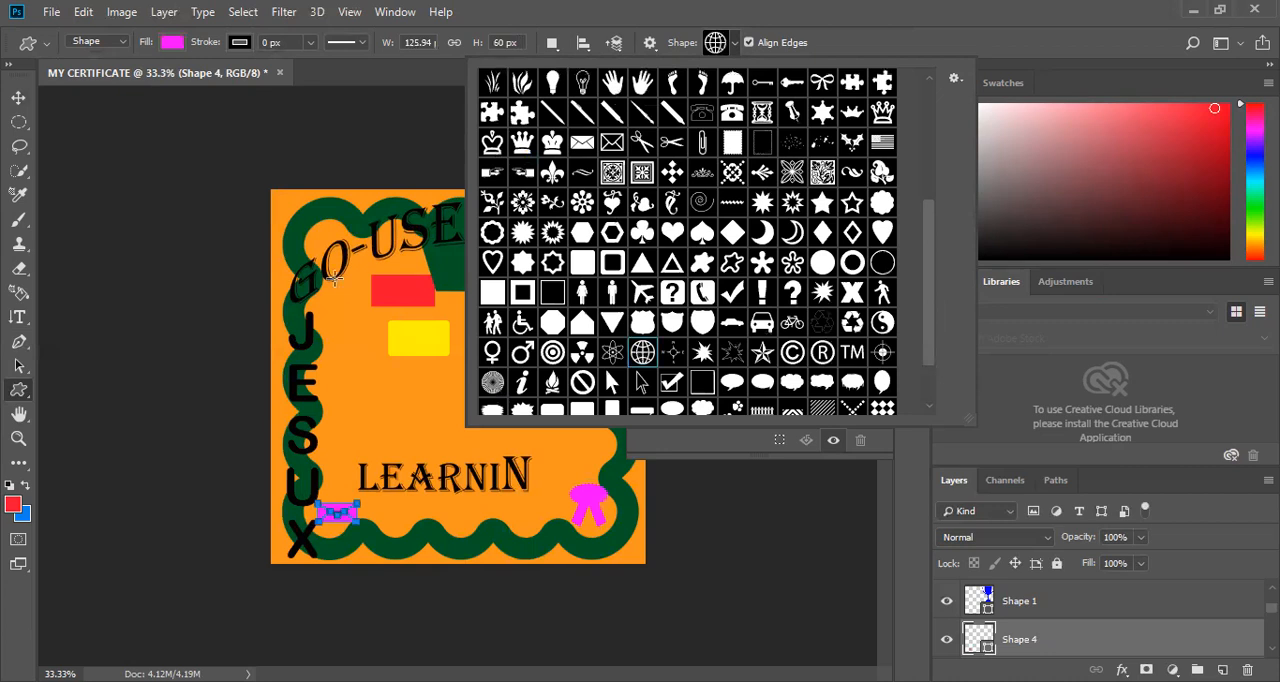
{"action": "left_click_drag", "start_coordinate": [332, 274], "coordinate": [365, 330]}
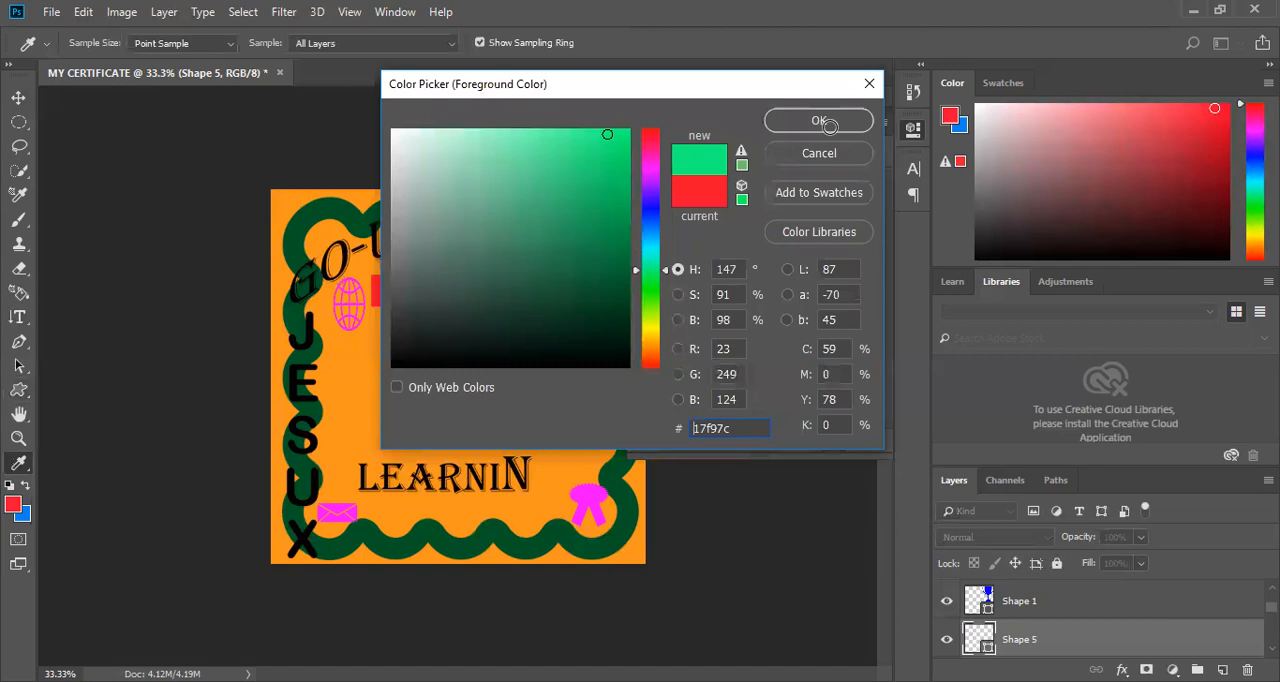
Set the foreground colour to green #17f97c and the background colour to magenta #ed0ee0, and swap the two back and forth.
{"action": "left_click", "coordinate": [819, 121]}
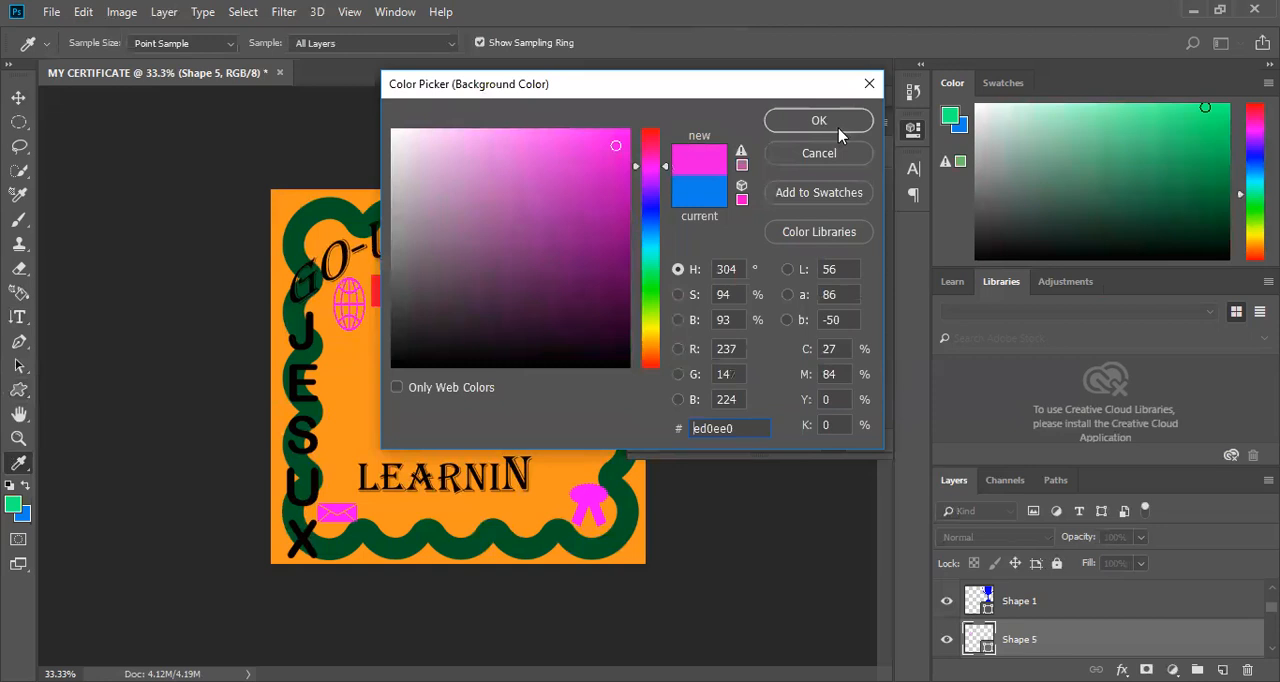
{"action": "left_click", "coordinate": [838, 128]}
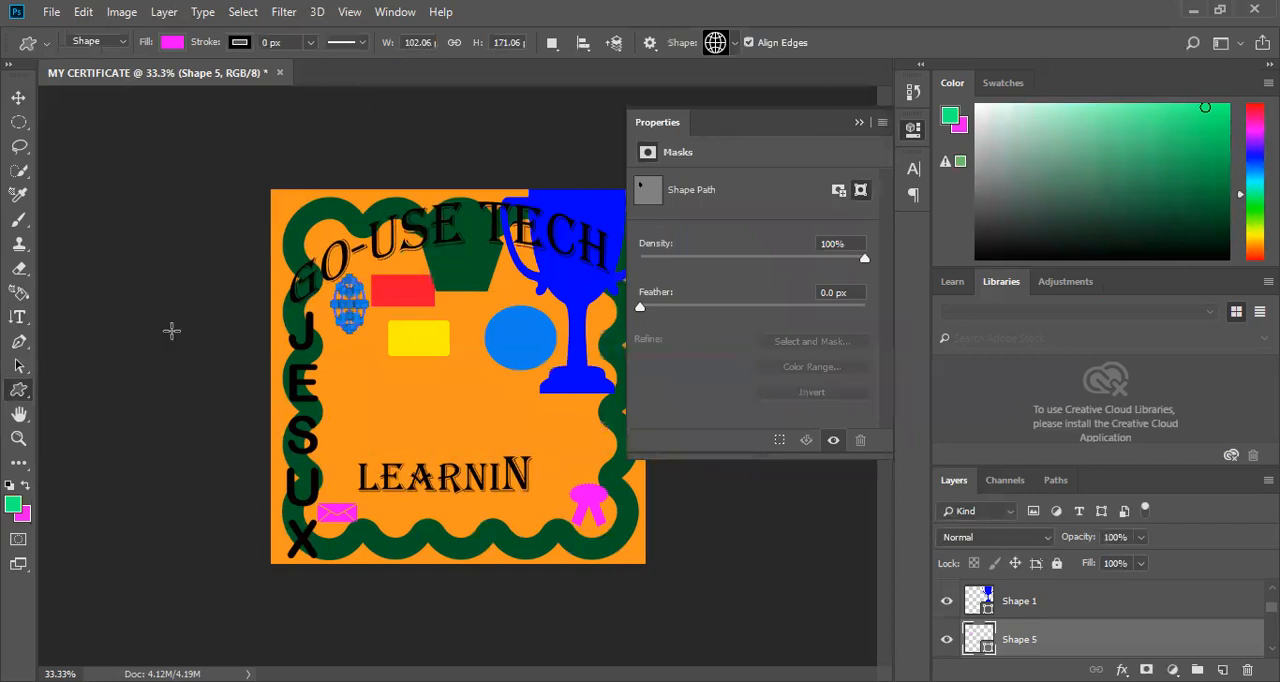
{"action": "left_click", "coordinate": [26, 486]}
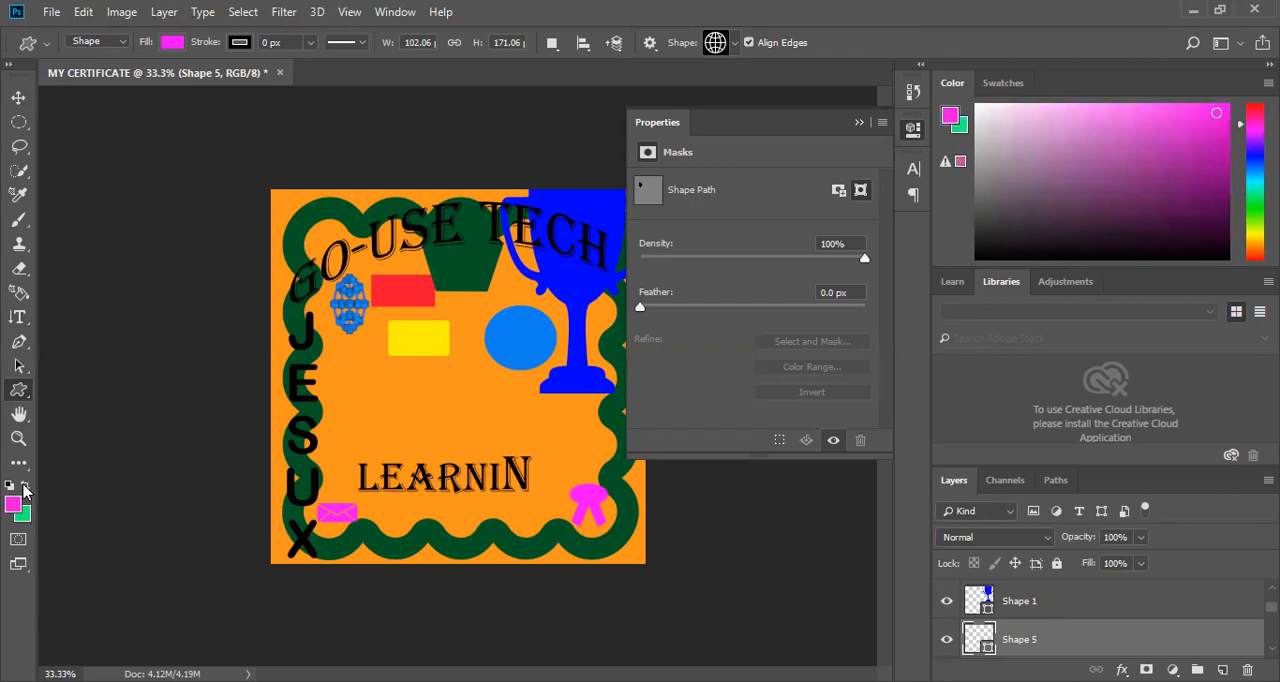
{"action": "left_click", "coordinate": [26, 486]}
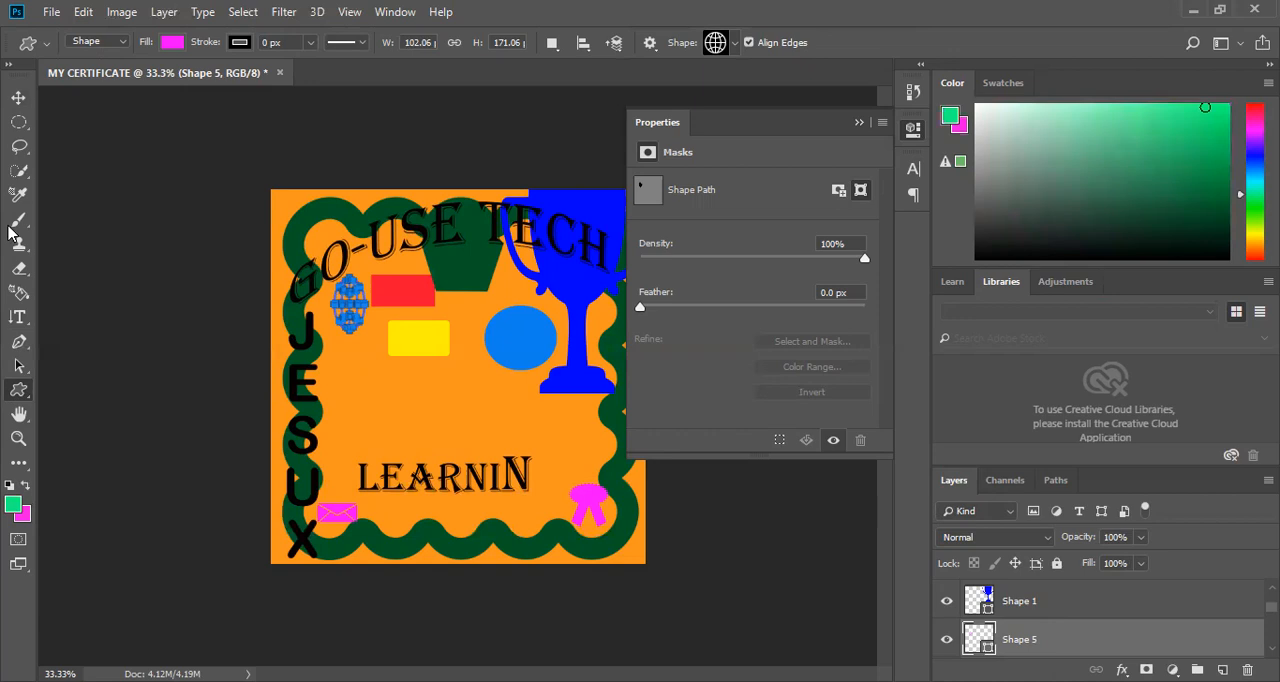
Select the blue circle beside the trophy with the Quick Selection tool and collapse the mask properties.
{"action": "left_click", "coordinate": [17, 173]}
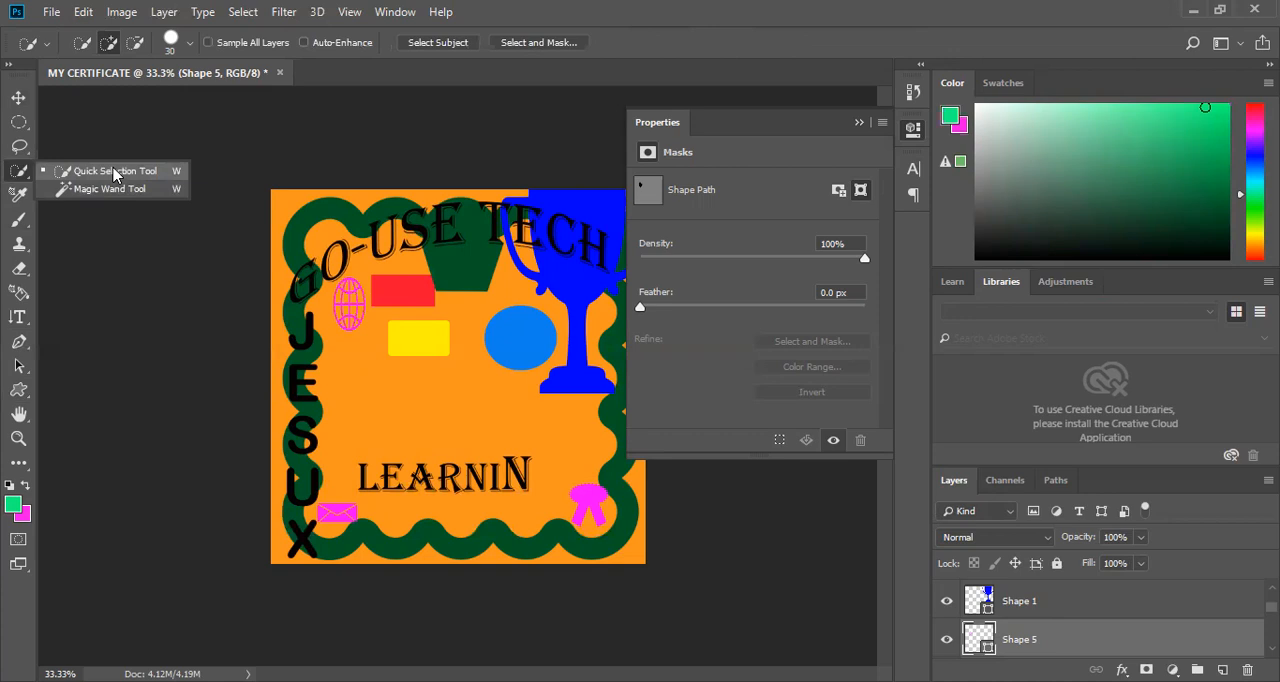
{"action": "left_click", "coordinate": [500, 330]}
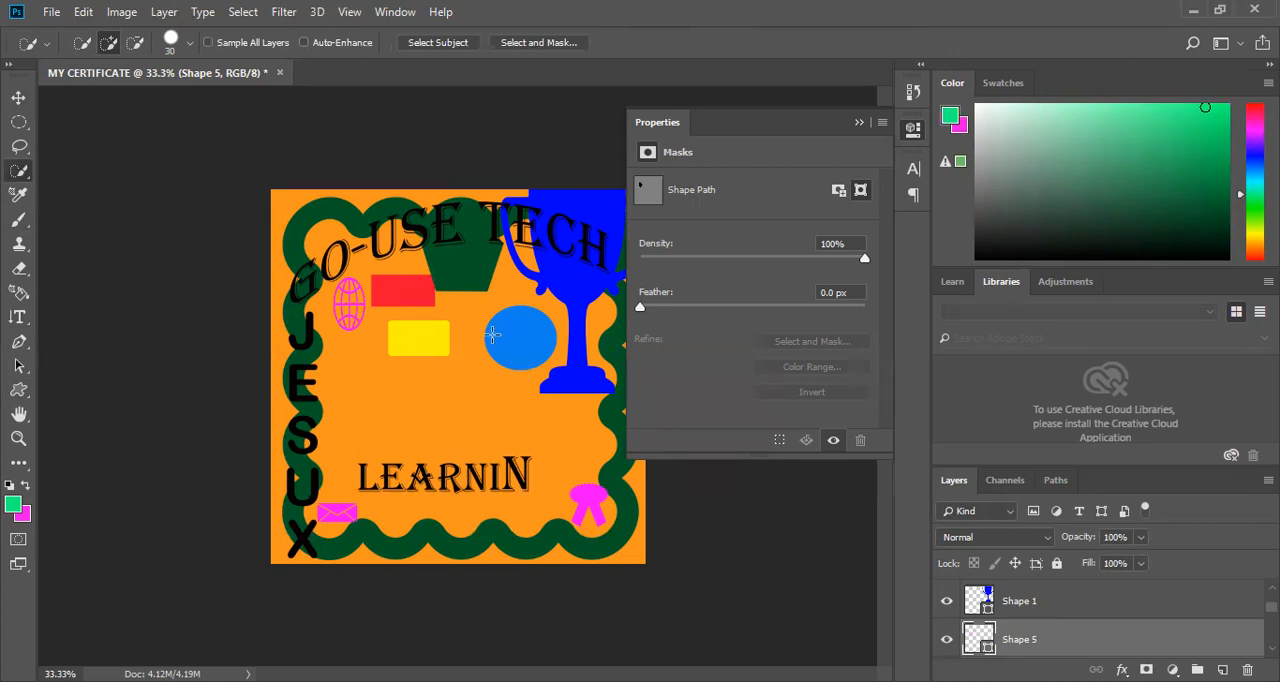
{"action": "left_click", "coordinate": [524, 340]}
{"action": "key", "text": "ctrl+plus"}
{"action": "key", "text": "ctrl+d"}
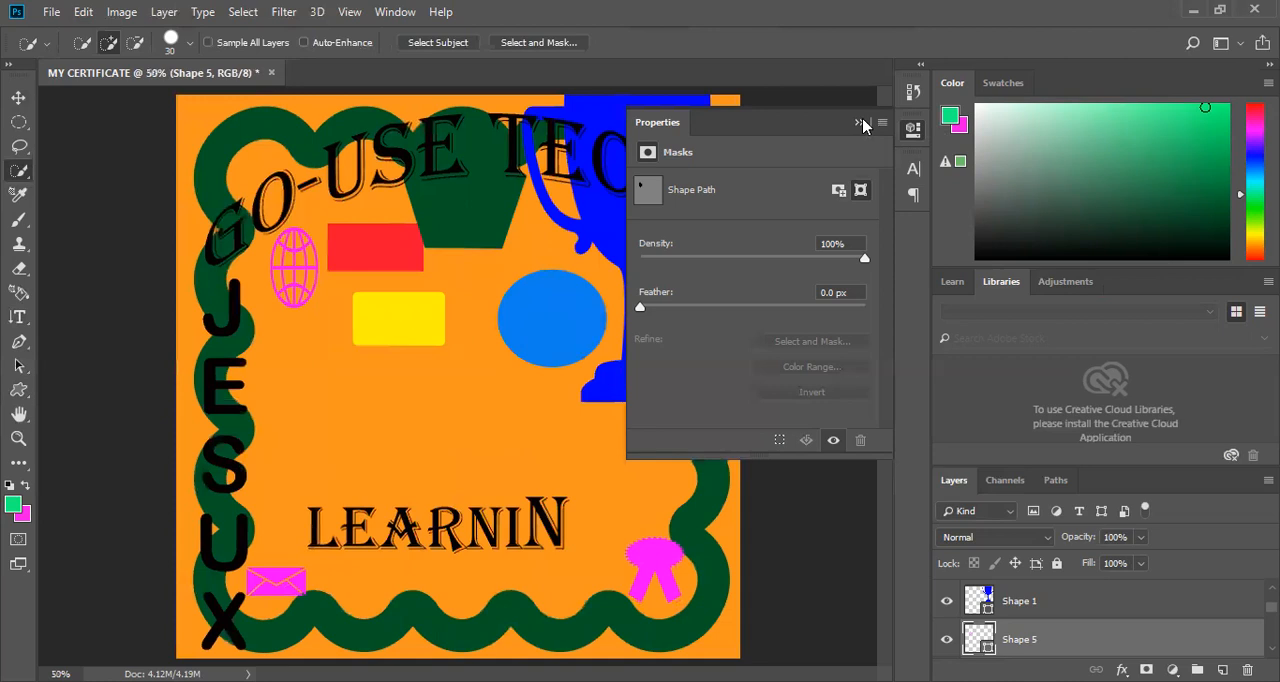
{"action": "key", "text": "ctrl+plus"}
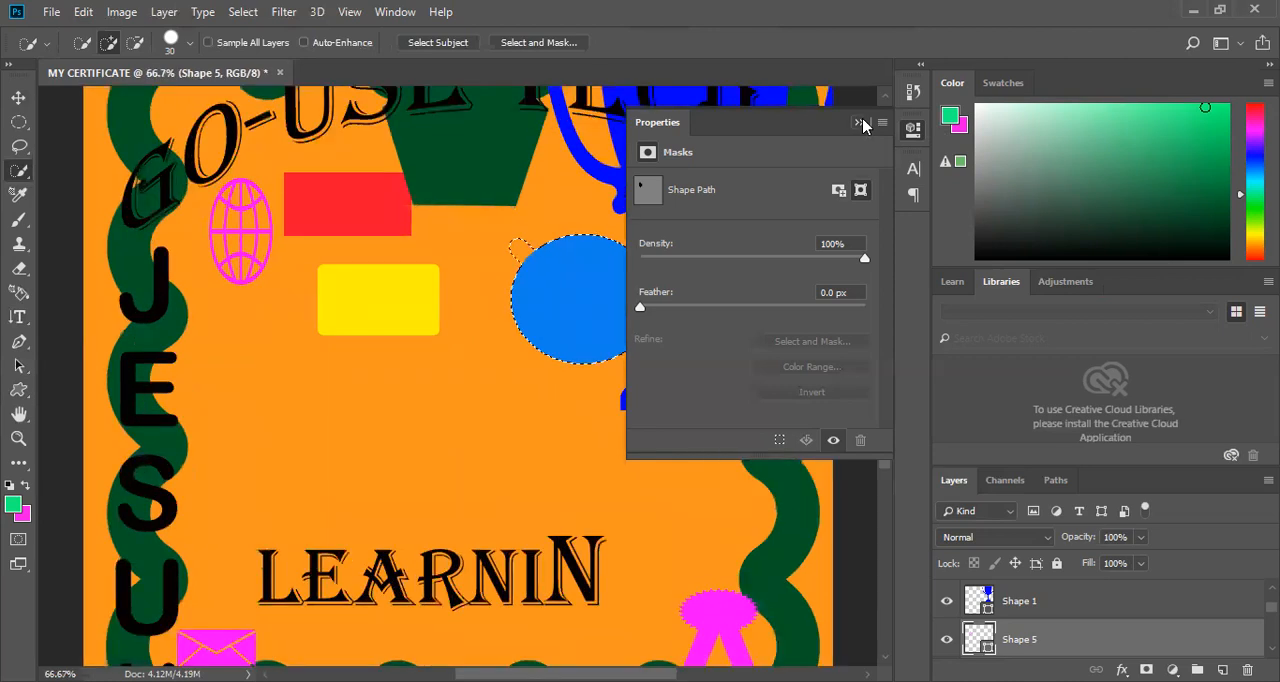
{"action": "left_click", "coordinate": [860, 123]}
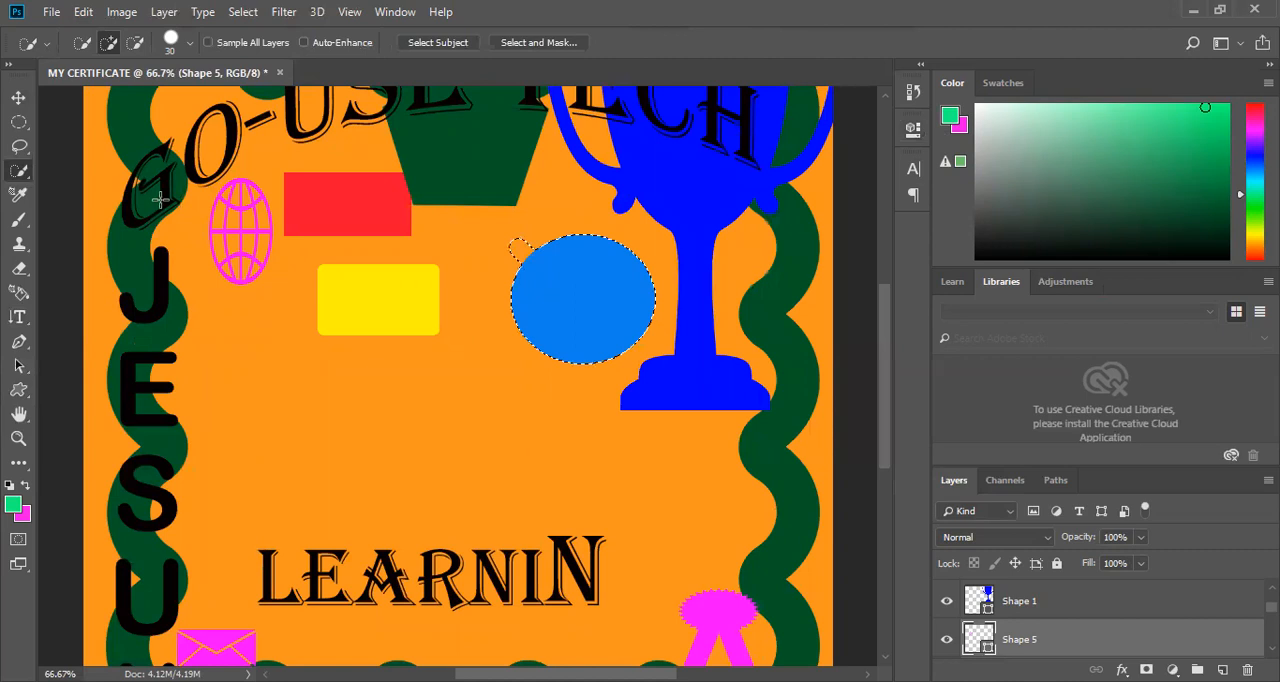
Add the orange area between the circle and the trophy to the selection, and subtract it until only the blue circle is selected.
{"action": "left_click", "coordinate": [108, 42]}
{"action": "left_click", "coordinate": [527, 209]}
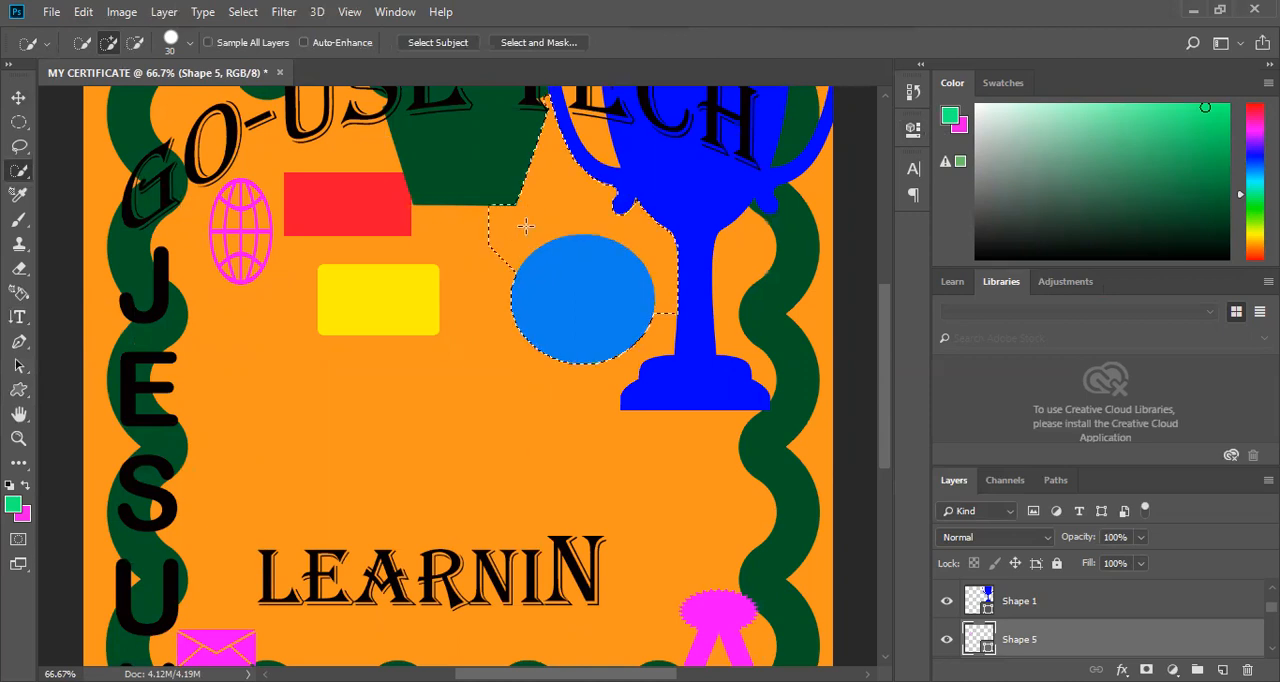
{"action": "left_click", "coordinate": [137, 41]}
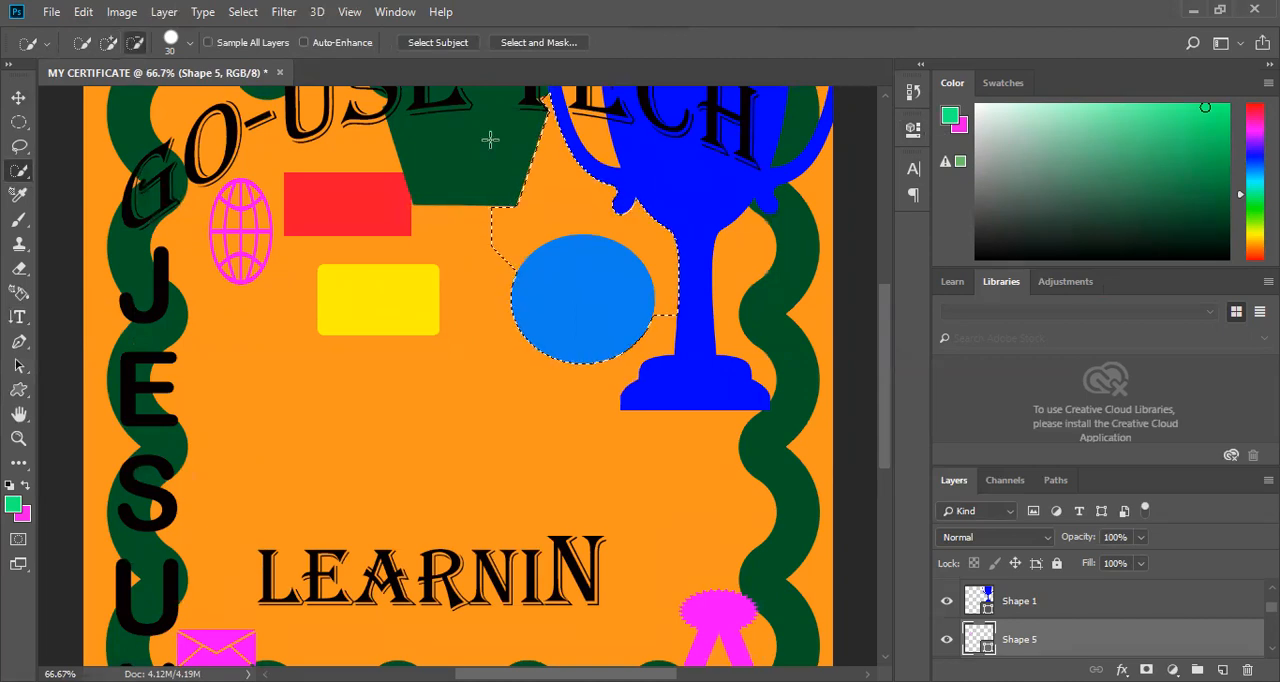
{"action": "left_click", "coordinate": [563, 205]}
{"action": "mouse_move", "coordinate": [565, 208]}
{"action": "left_mouse_down"}
{"action": "mouse_move", "coordinate": [492, 260]}
{"action": "mouse_move", "coordinate": [504, 206]}
{"action": "mouse_move", "coordinate": [492, 224]}
{"action": "mouse_move", "coordinate": [530, 210]}
{"action": "mouse_move", "coordinate": [516, 258]}
{"action": "mouse_move", "coordinate": [538, 237]}
{"action": "mouse_move", "coordinate": [504, 272]}
{"action": "mouse_move", "coordinate": [540, 230]}
{"action": "mouse_move", "coordinate": [530, 244]}
{"action": "left_mouse_up"}
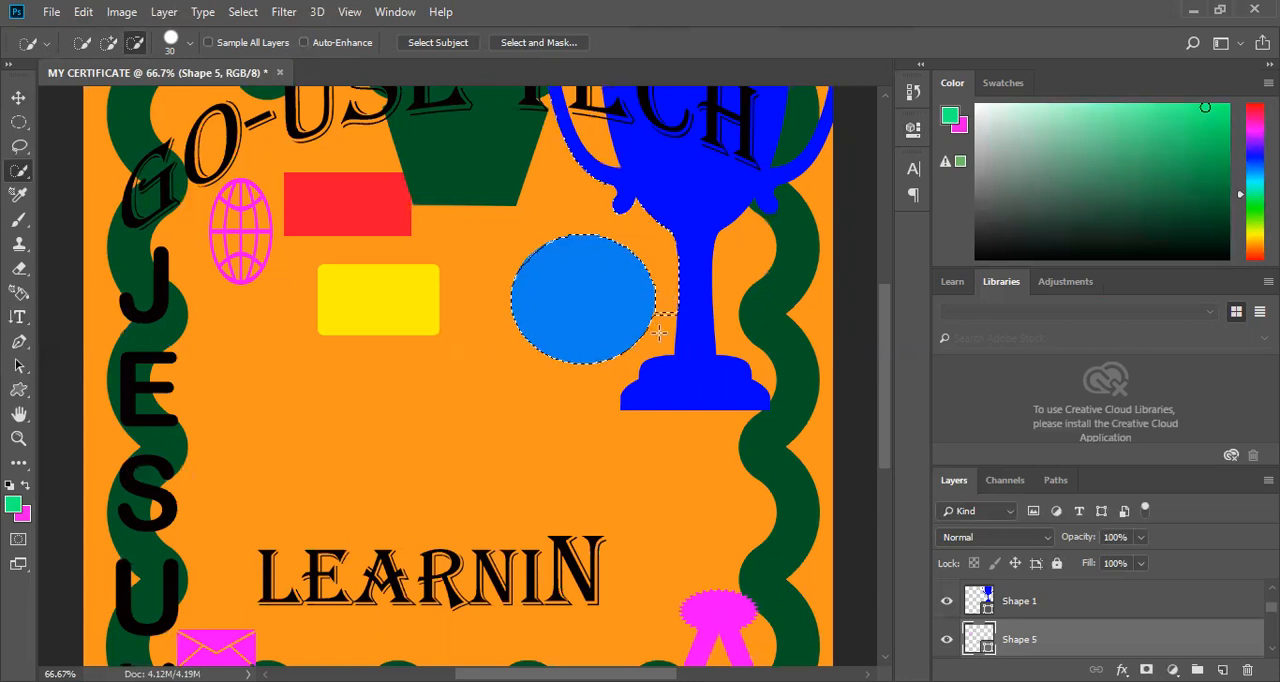
{"action": "mouse_move", "coordinate": [669, 294]}
{"action": "left_mouse_down"}
{"action": "mouse_move", "coordinate": [667, 327]}
{"action": "mouse_move", "coordinate": [674, 261]}
{"action": "left_mouse_up"}
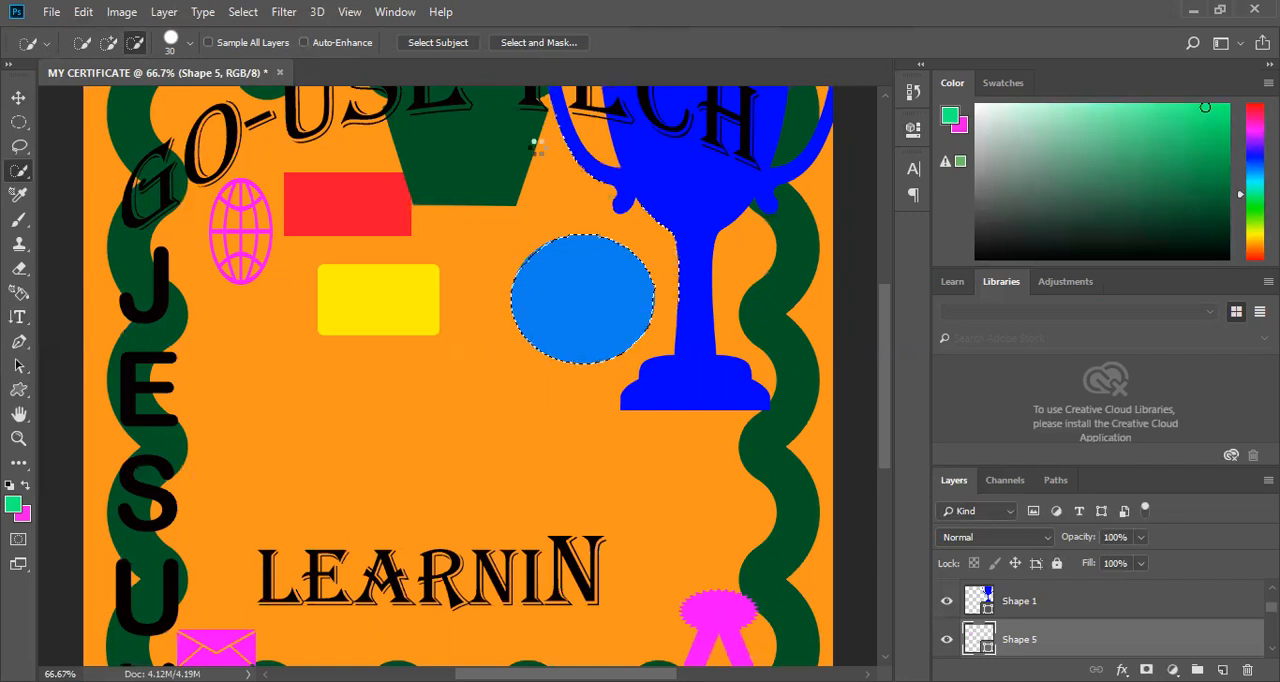
{"action": "mouse_move", "coordinate": [590, 175]}
{"action": "left_mouse_down"}
{"action": "mouse_move", "coordinate": [532, 152]}
{"action": "mouse_move", "coordinate": [545, 170]}
{"action": "left_mouse_up"}
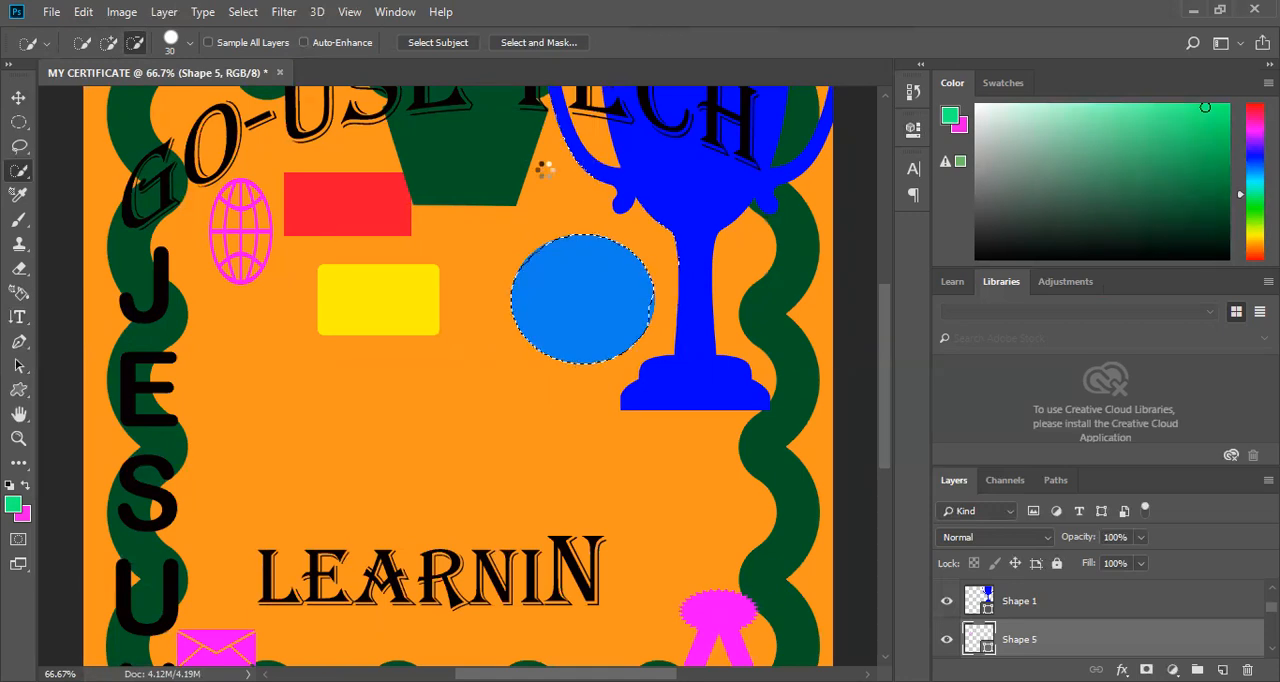
{"action": "left_click", "coordinate": [601, 202]}
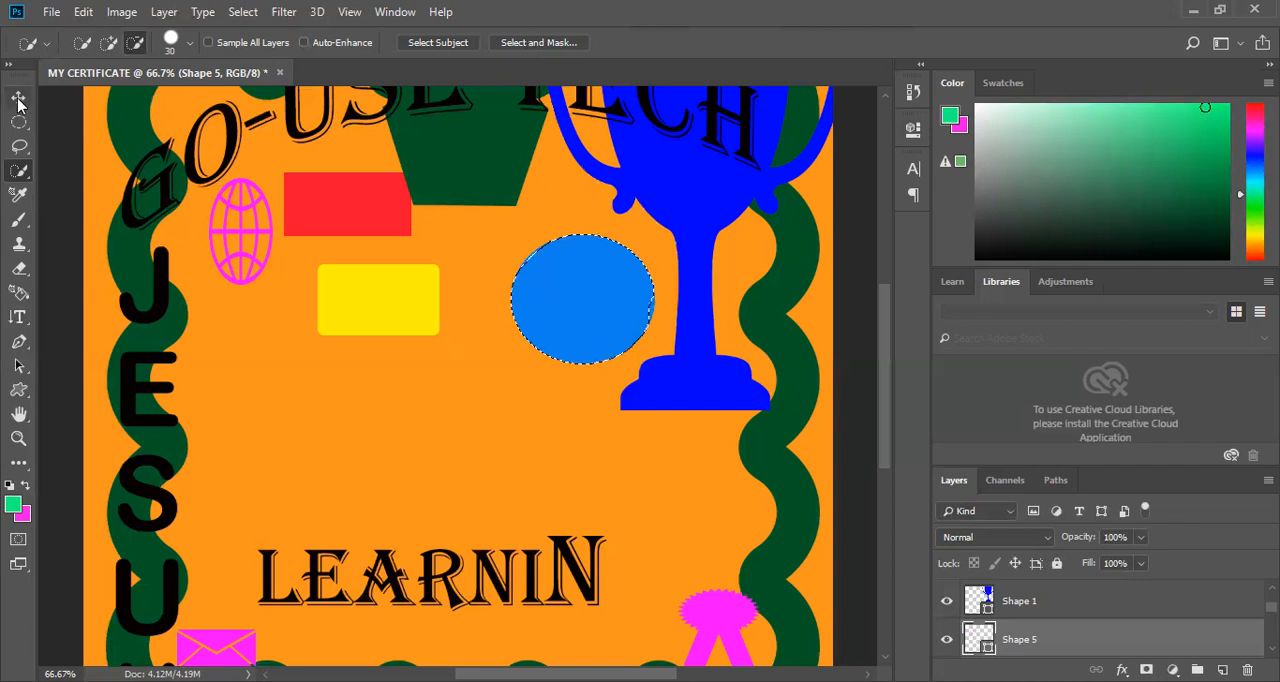
Try to move the selected circle toward the lower left with the Move tool, and undo the move.
{"action": "key", "text": "v"}
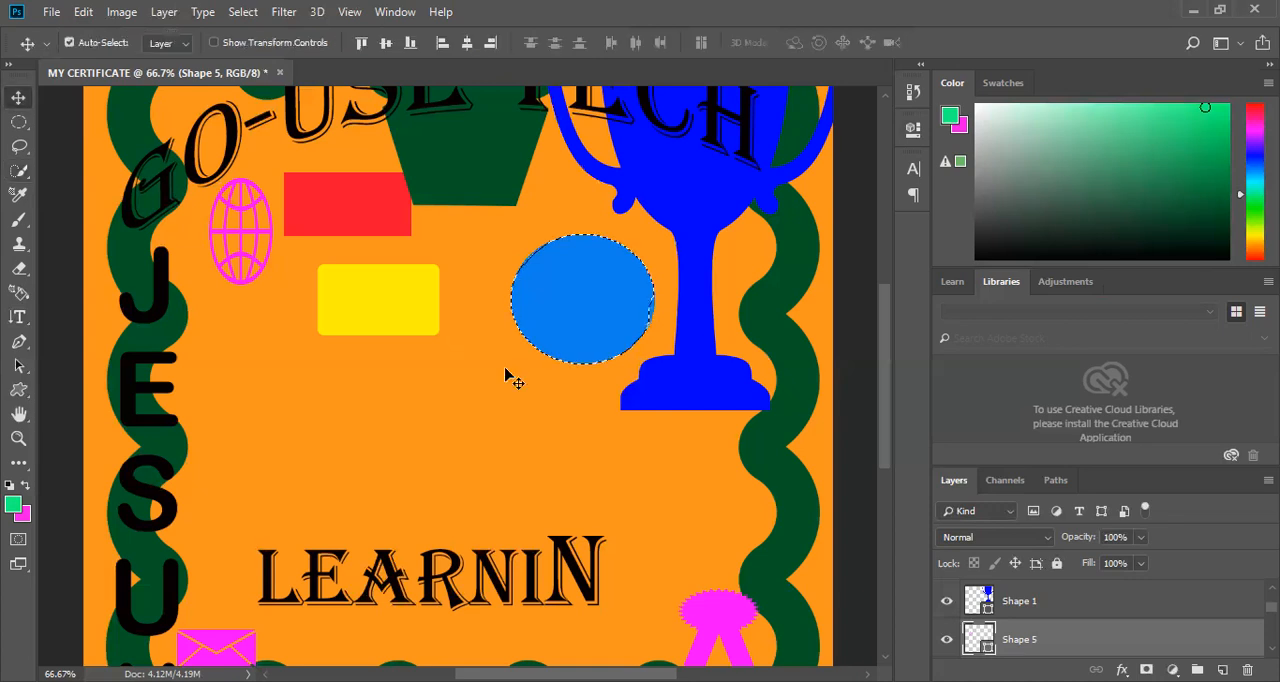
{"action": "left_click_drag", "start_coordinate": [475, 423], "coordinate": [575, 285]}
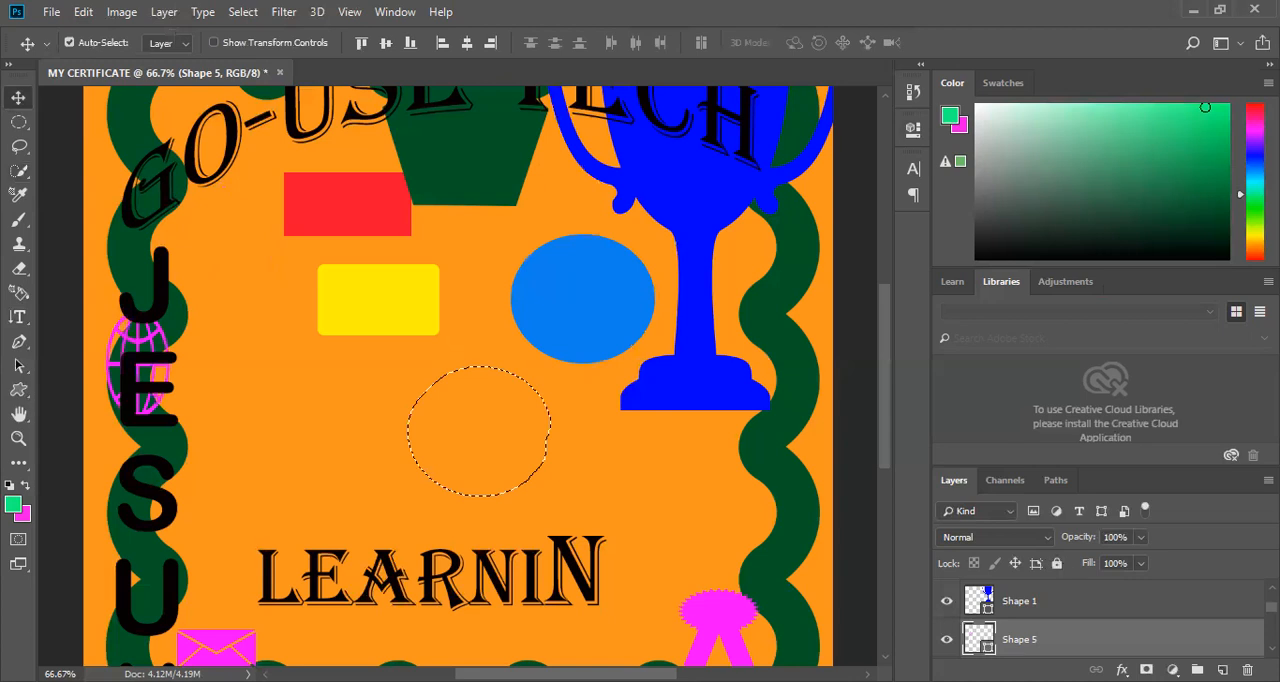
{"action": "key", "text": "ctrl+z"}
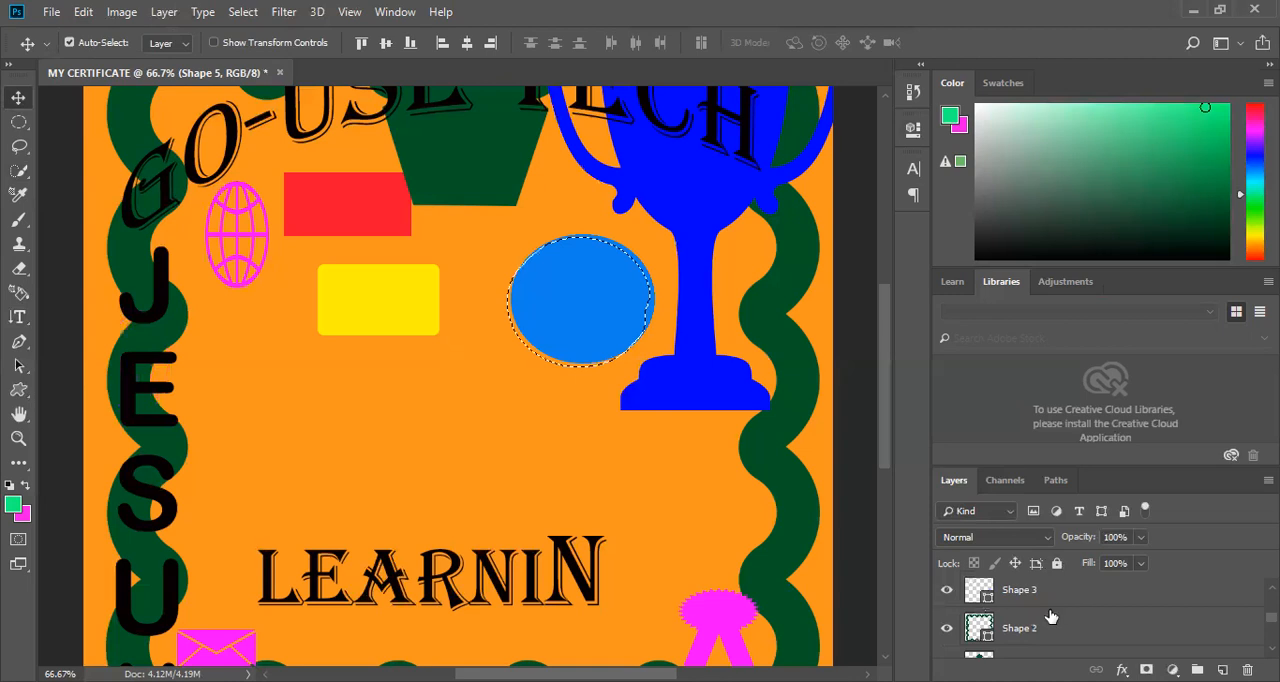
Move the Ellipse 1 circle slightly left and duplicate it twice, once beneath the globe and once above the LEARNIN text.
{"action": "scroll", "coordinate": [1046, 609], "scroll_direction": "down", "scroll_amount": 2}
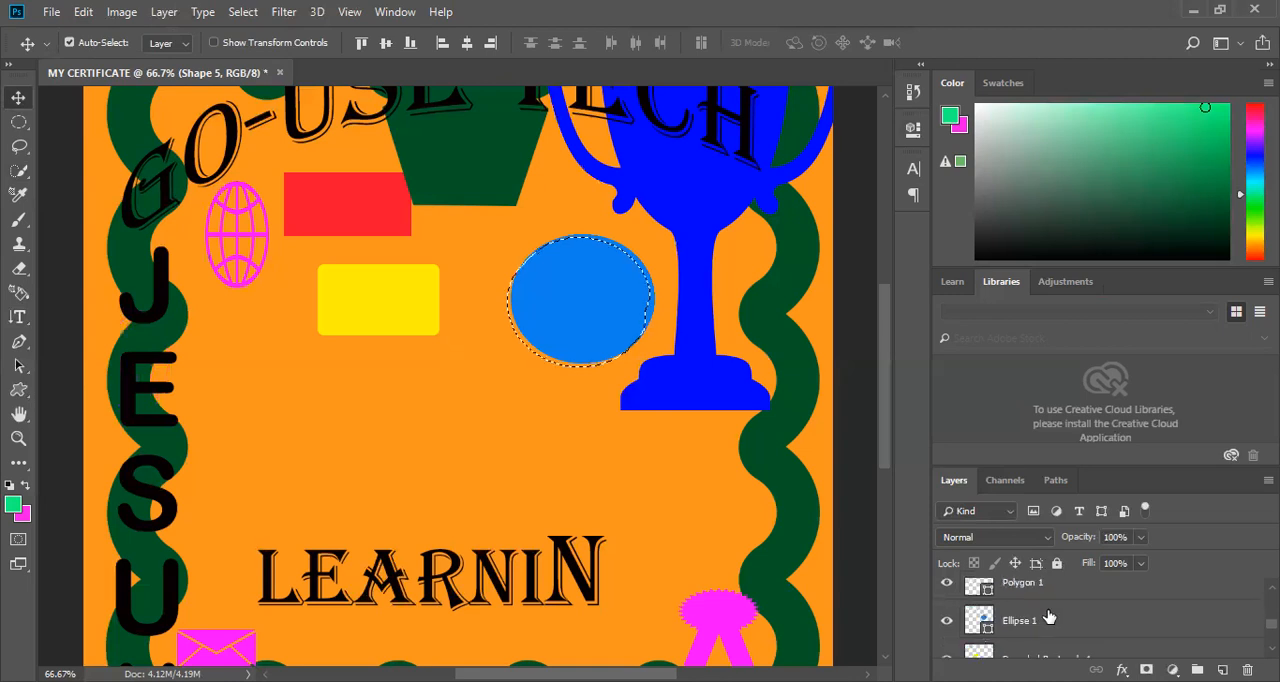
{"action": "left_click", "coordinate": [1014, 626]}
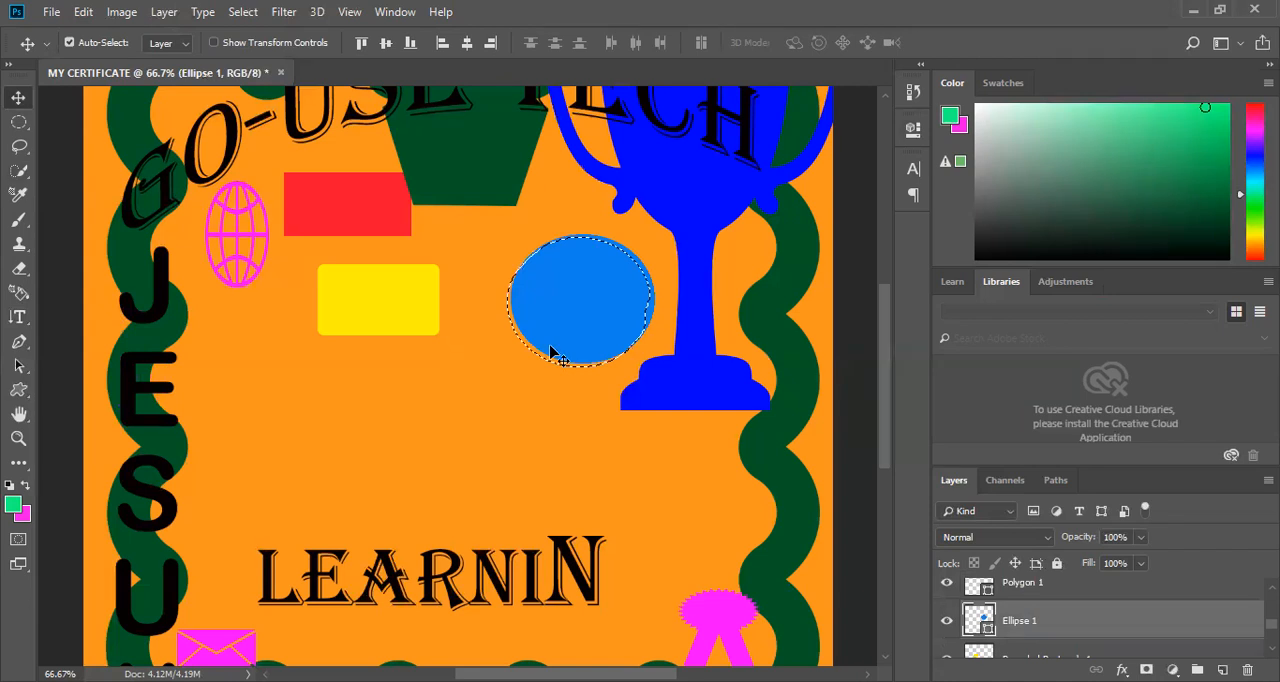
{"action": "left_click_drag", "start_coordinate": [573, 350], "coordinate": [550, 352]}
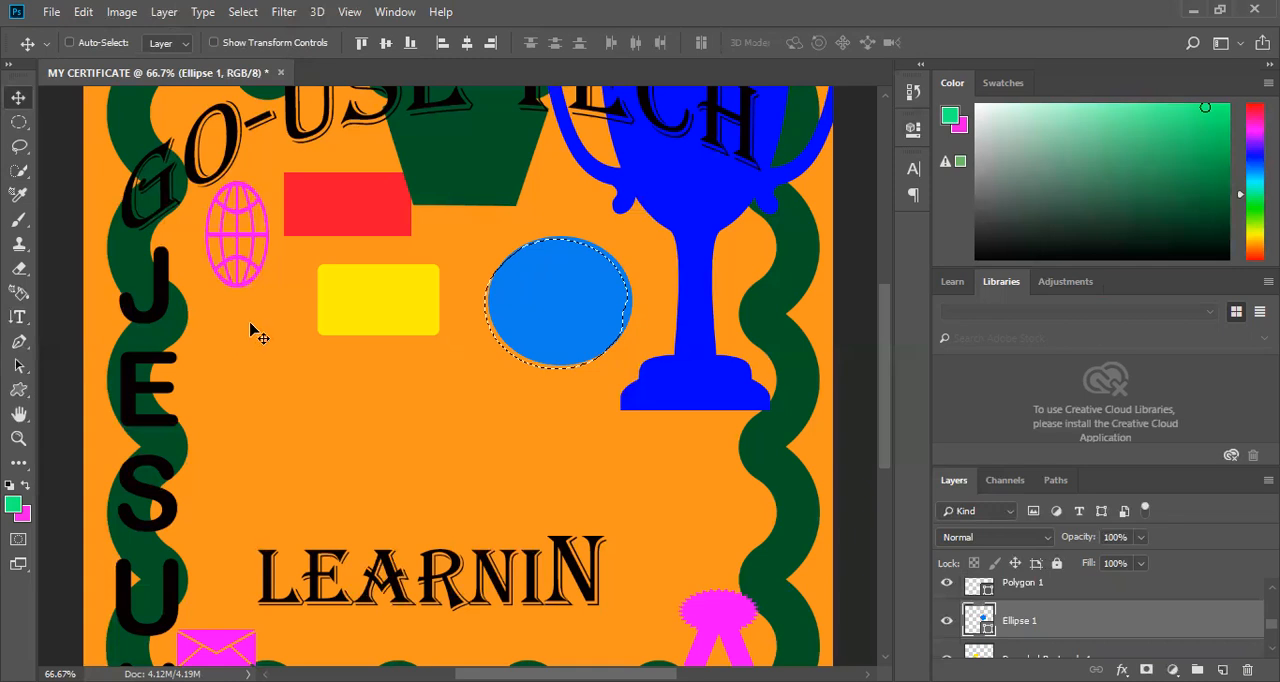
{"action": "key", "text": "ctrl+z"}
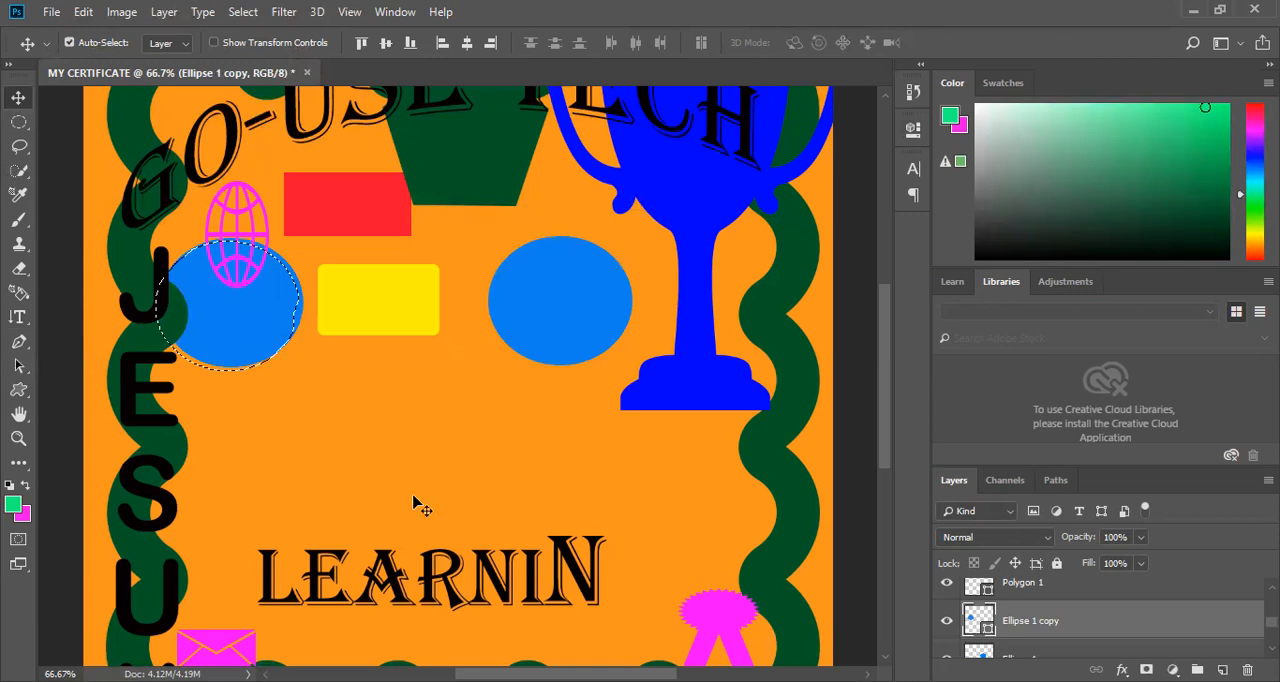
{"action": "key", "text": "ctrl+shift+z"}
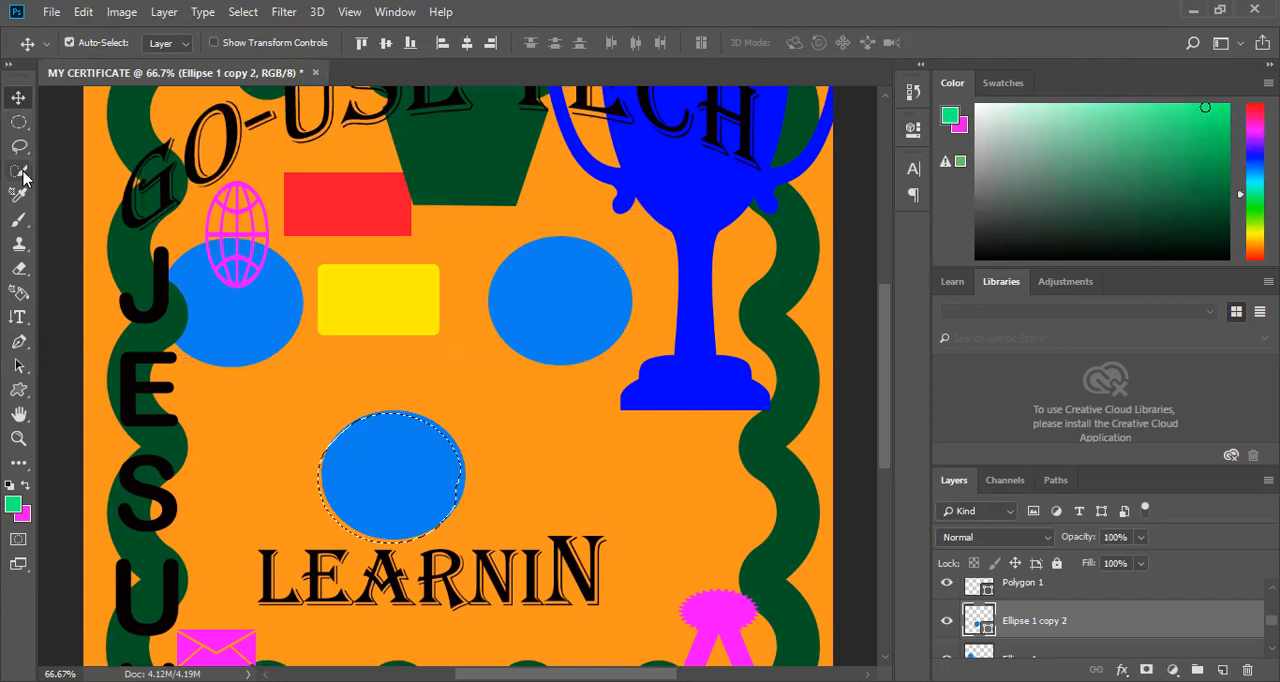
Activate the 3D Material Drop tool and set the foreground colour to a more muted green.
{"action": "left_click", "coordinate": [21, 293]}
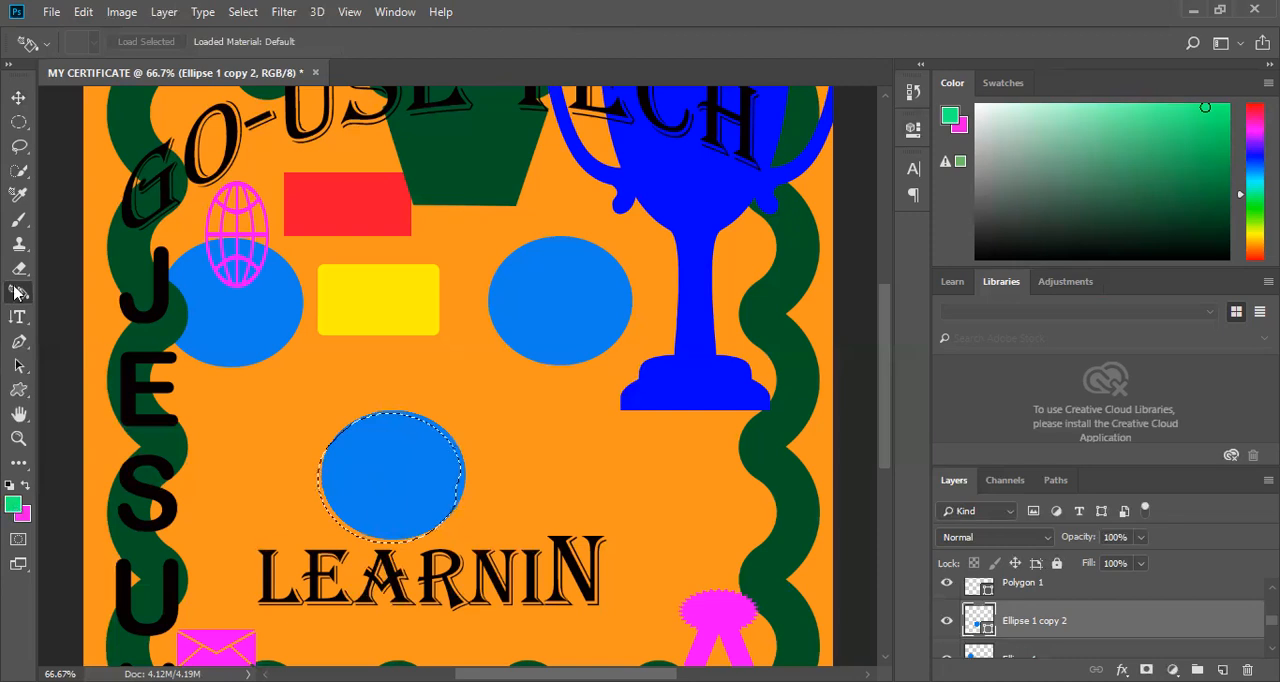
{"action": "left_click", "coordinate": [18, 292]}
{"action": "left_click", "coordinate": [1121, 144]}
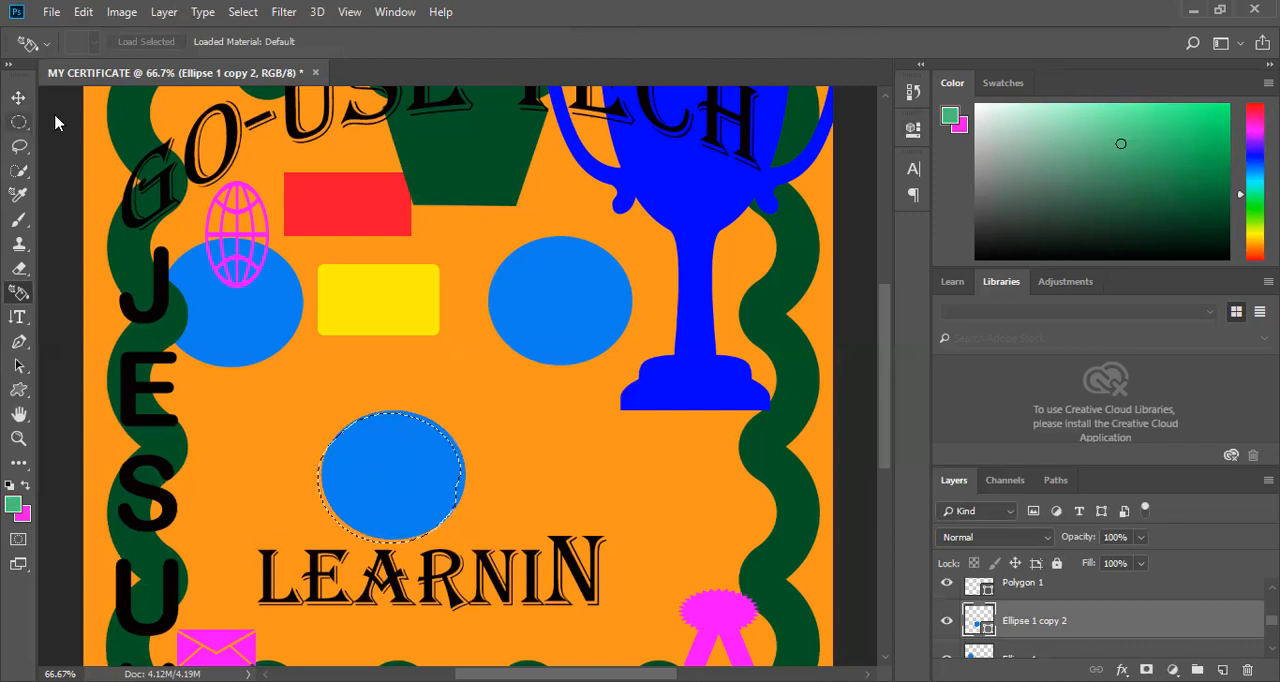
Draw a rectangular marquee inside the circle beside the trophy and duplicate the circle above LEARNIN slightly downward.
{"action": "left_click", "coordinate": [16, 124]}
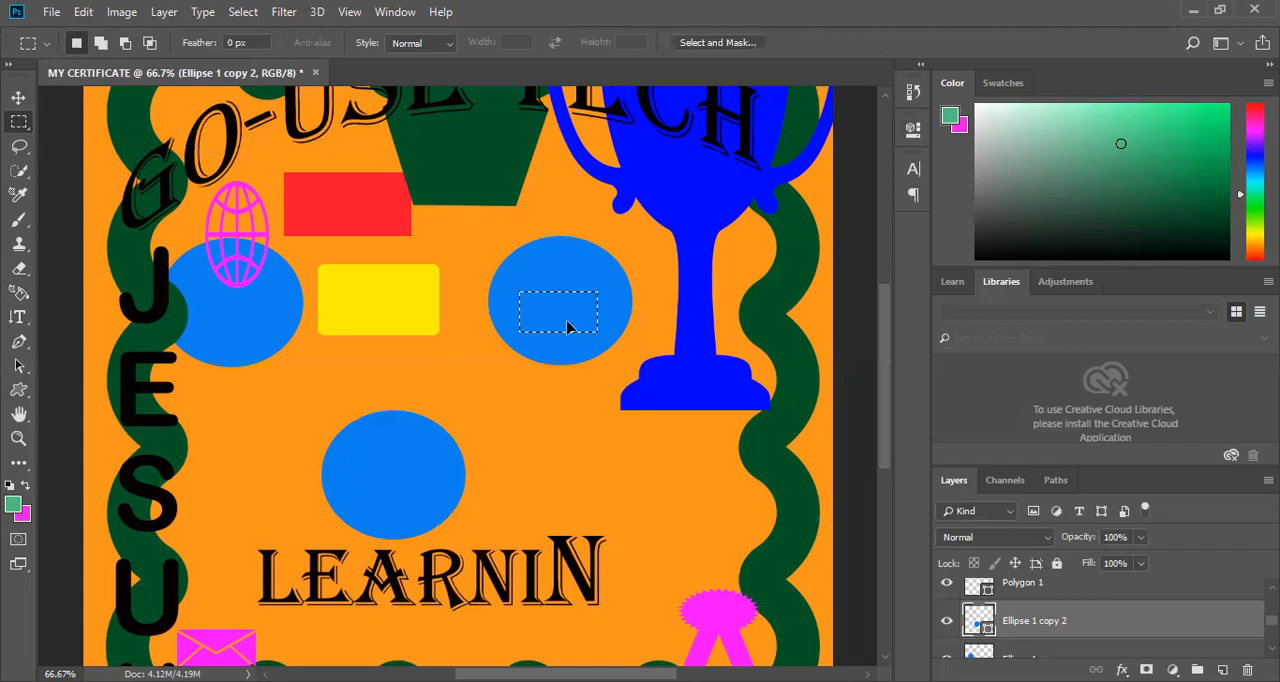
{"action": "key", "text": "ctrl+alt+shift+Down"}
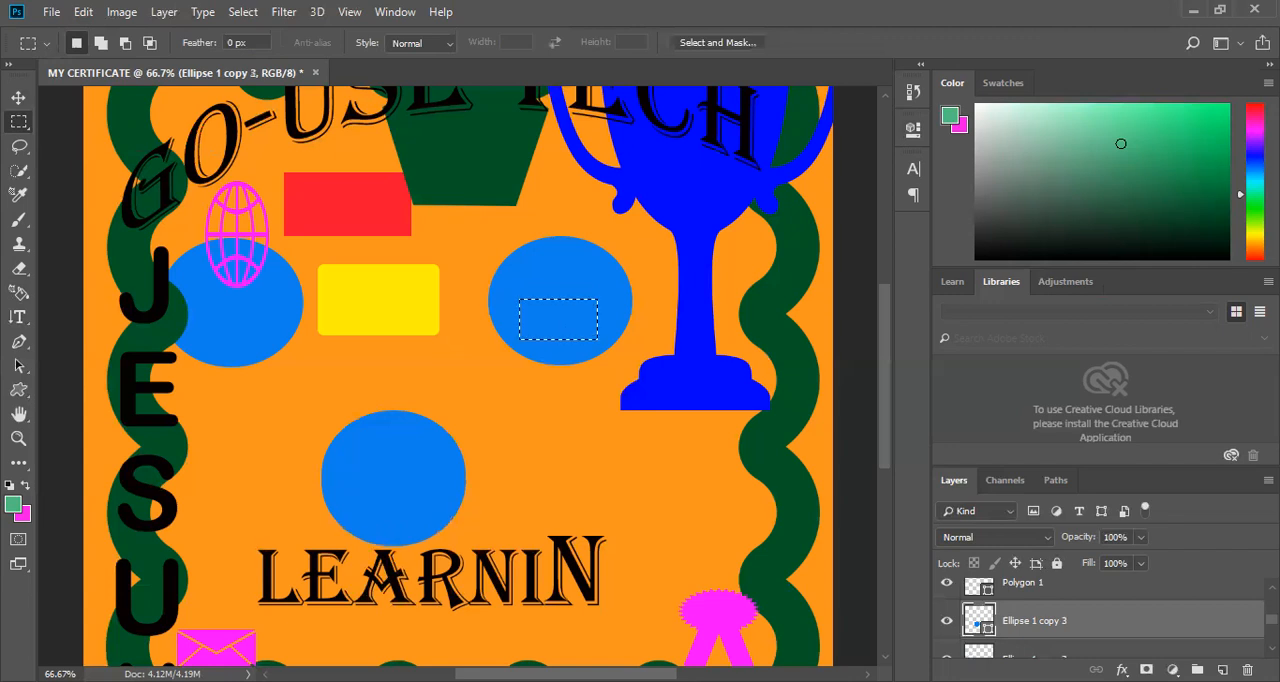
Select the Ellipse 1 layer and place a copy of its circle just below the trophy's base.
{"action": "scroll", "coordinate": [1064, 603], "scroll_direction": "down", "scroll_amount": 3}
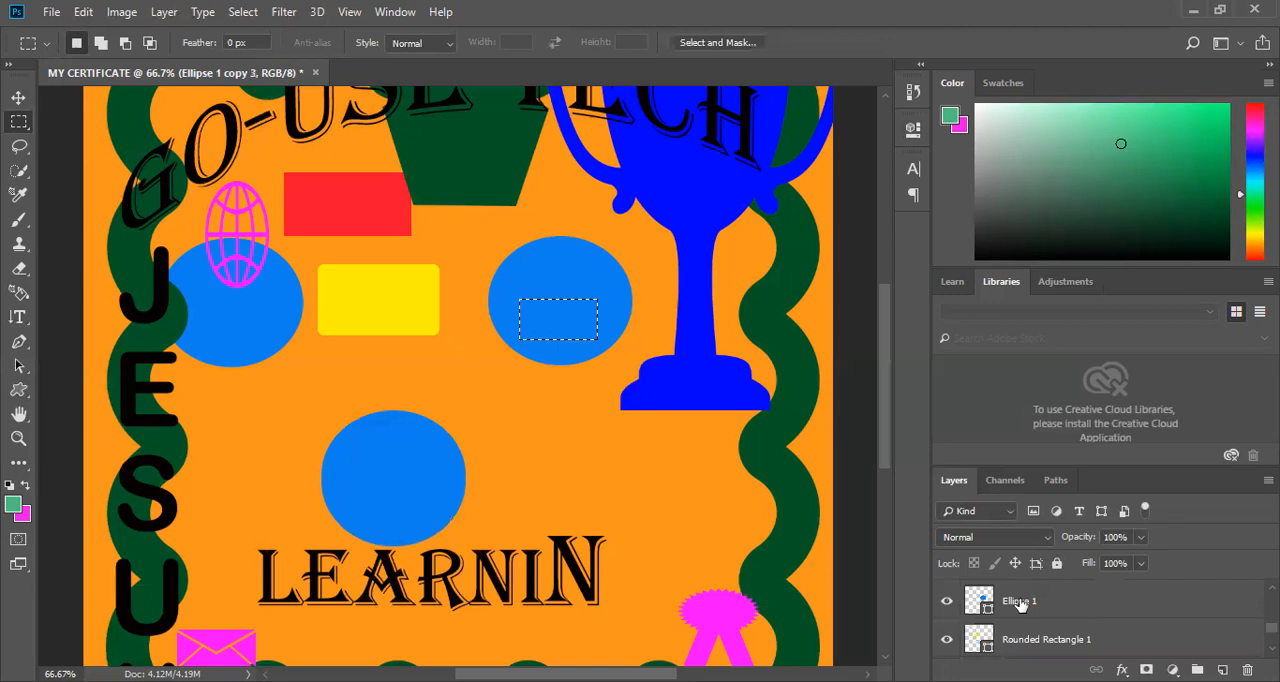
{"action": "left_click", "coordinate": [1021, 605]}
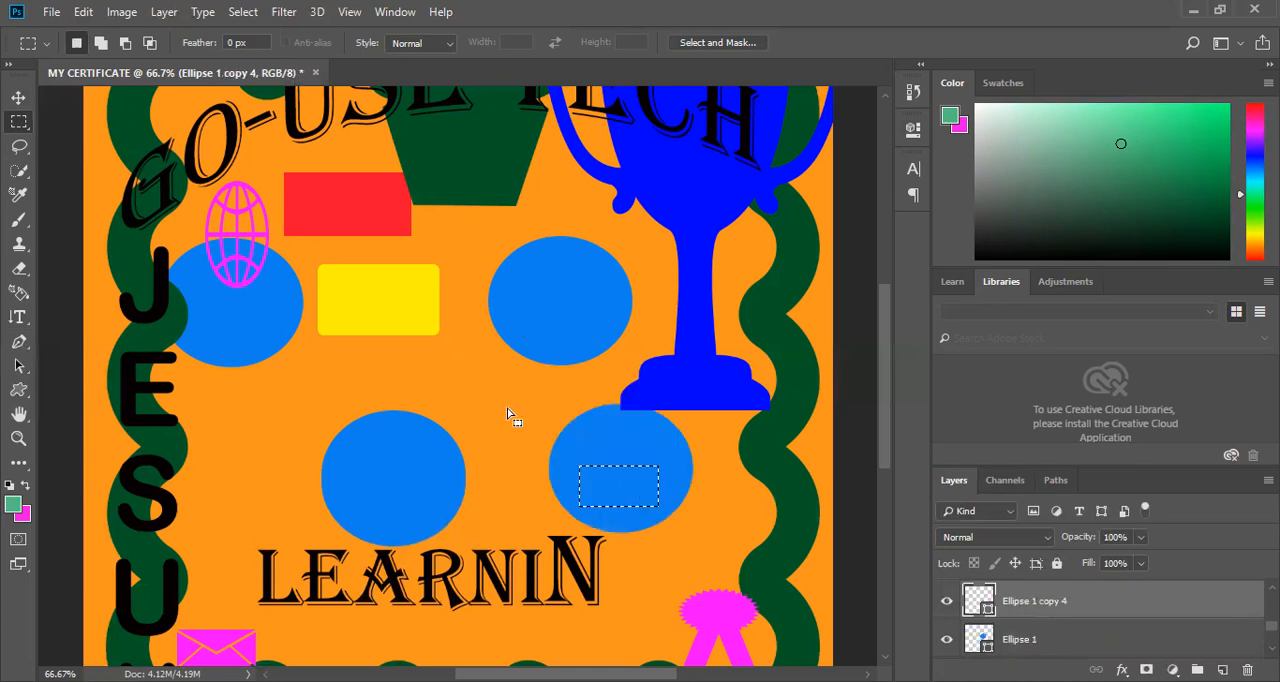
Draw a small freehand lasso selection near the yellow rounded rectangle and duplicate the circle under the trophy slightly downward.
{"action": "key", "text": "ctrl+z"}
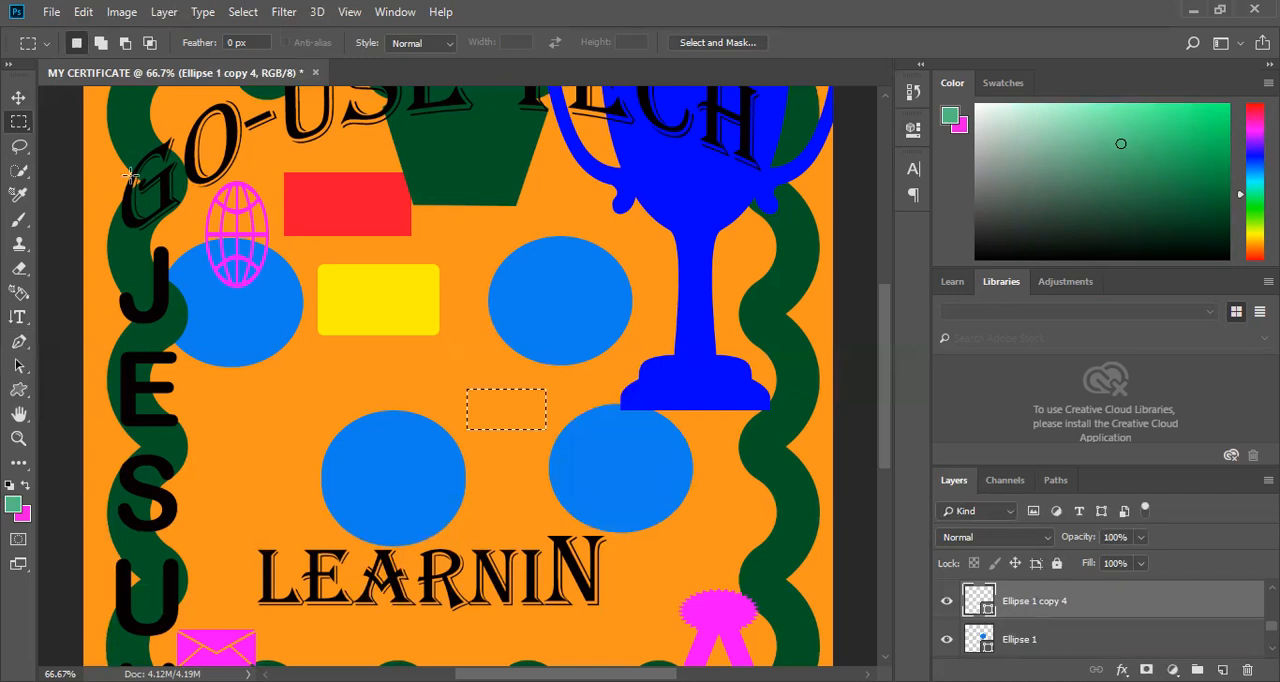
{"action": "left_click", "coordinate": [19, 150]}
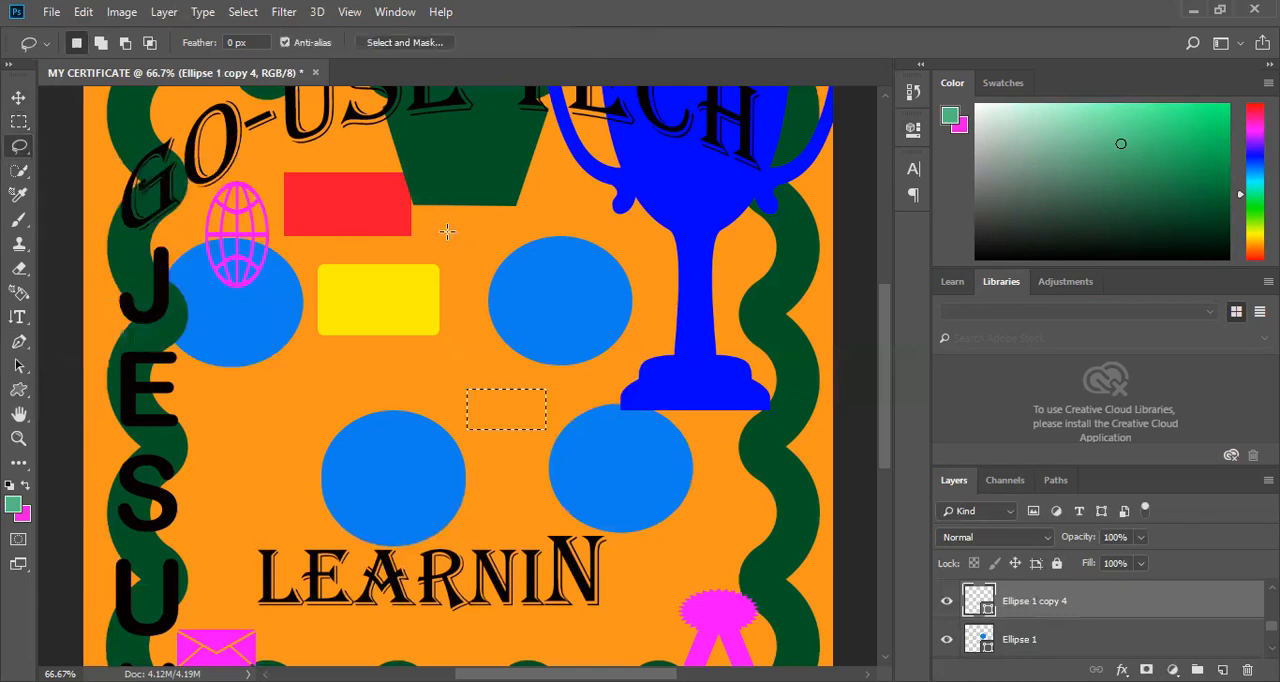
{"action": "mouse_move", "coordinate": [501, 260]}
{"action": "left_mouse_down"}
{"action": "mouse_move", "coordinate": [451, 284]}
{"action": "mouse_move", "coordinate": [430, 222]}
{"action": "mouse_move", "coordinate": [454, 220]}
{"action": "mouse_move", "coordinate": [484, 268]}
{"action": "left_mouse_up"}
{"action": "left_click_drag", "start_coordinate": [620, 468], "coordinate": [626, 572]}
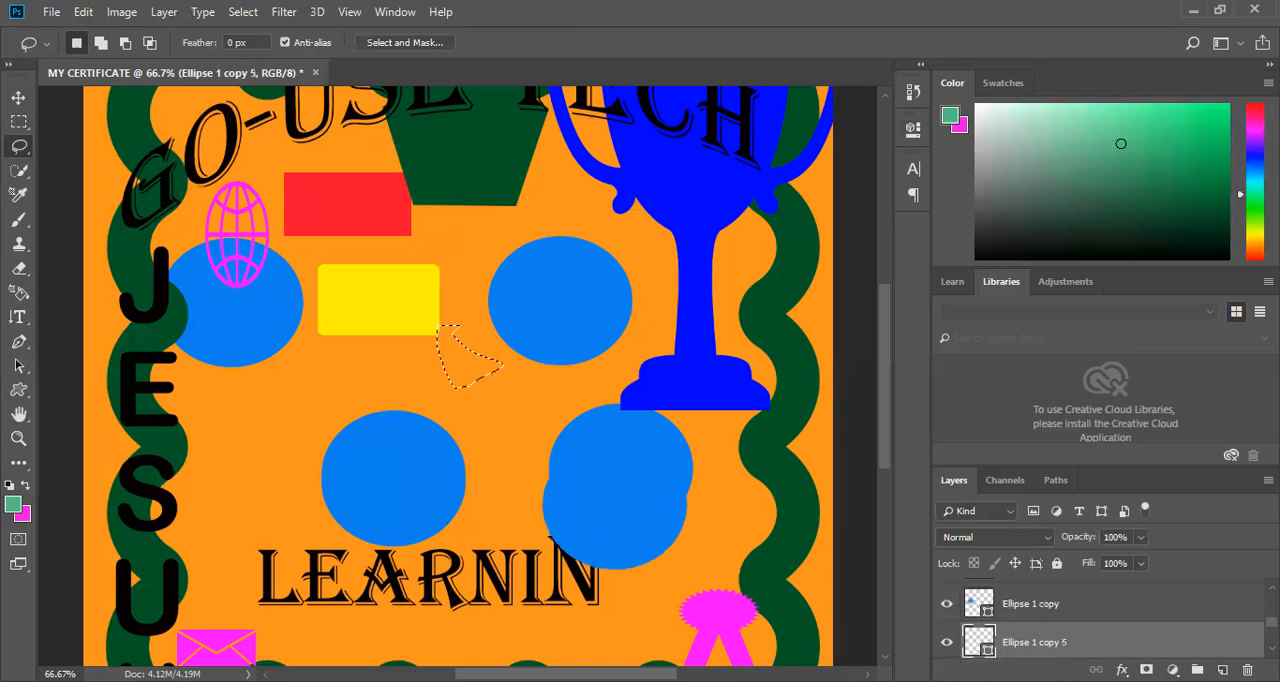
Duplicate the orange Rectangle 1 shape slightly down and to the left, and delete the duplicated layer.
{"action": "scroll", "coordinate": [1003, 600], "scroll_direction": "down", "scroll_amount": 5}
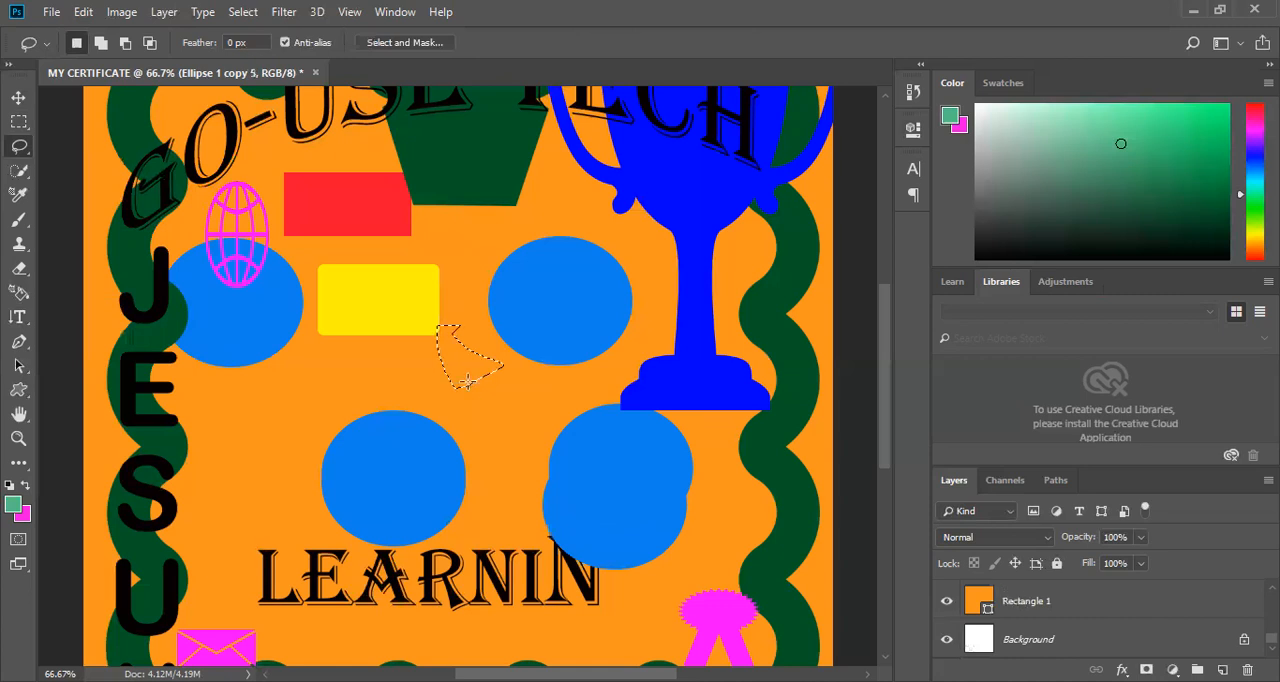
{"action": "left_click", "coordinate": [470, 366], "text": "ctrl"}
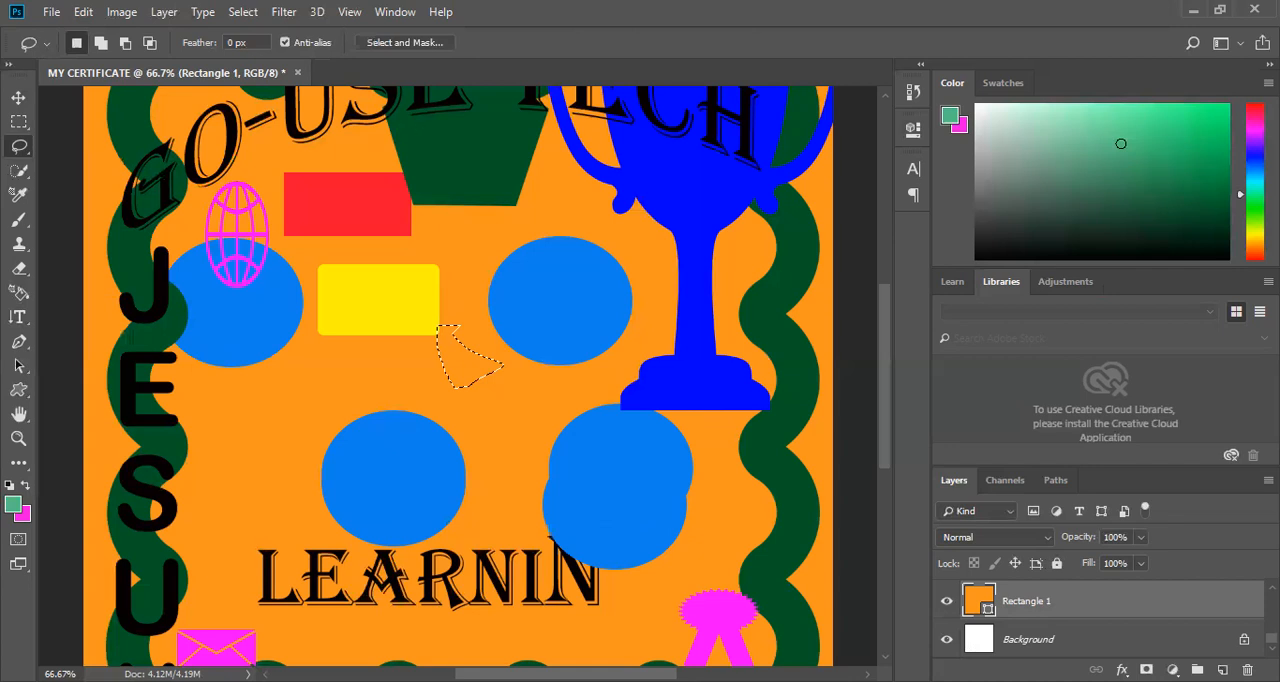
{"action": "left_click_drag", "start_coordinate": [464, 358], "coordinate": [408, 434]}
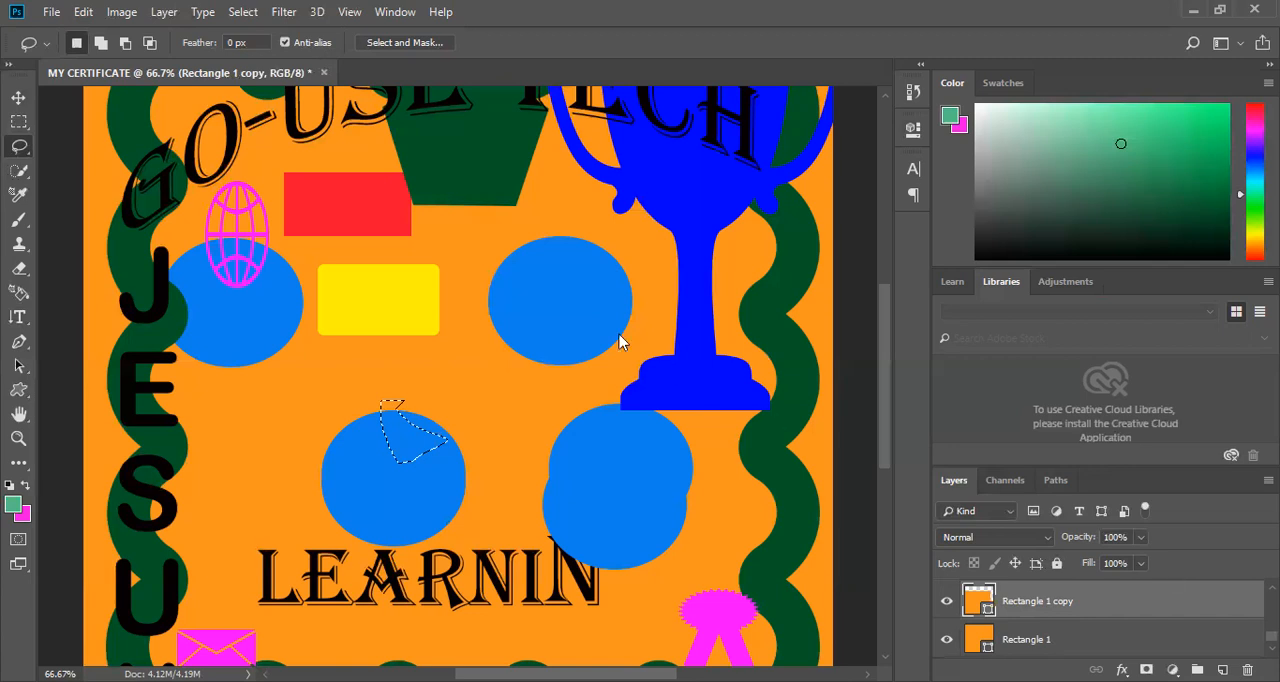
{"action": "left_click", "coordinate": [1247, 669]}
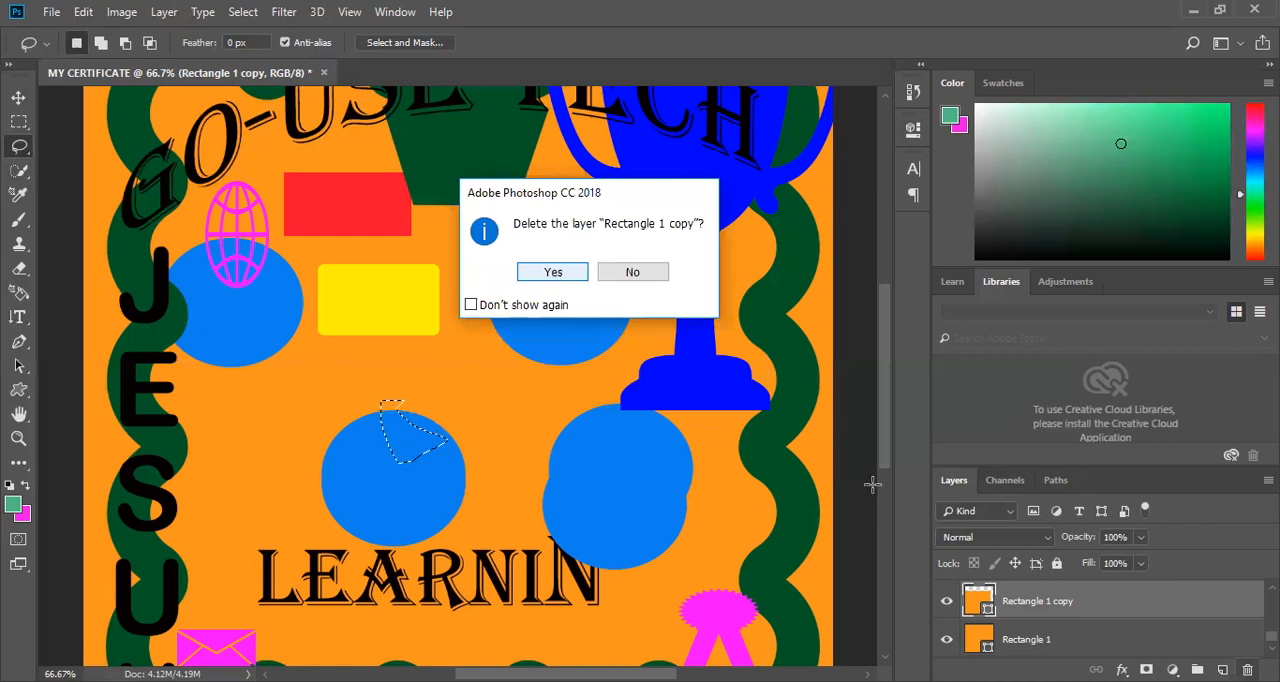
{"action": "key", "text": "Return"}
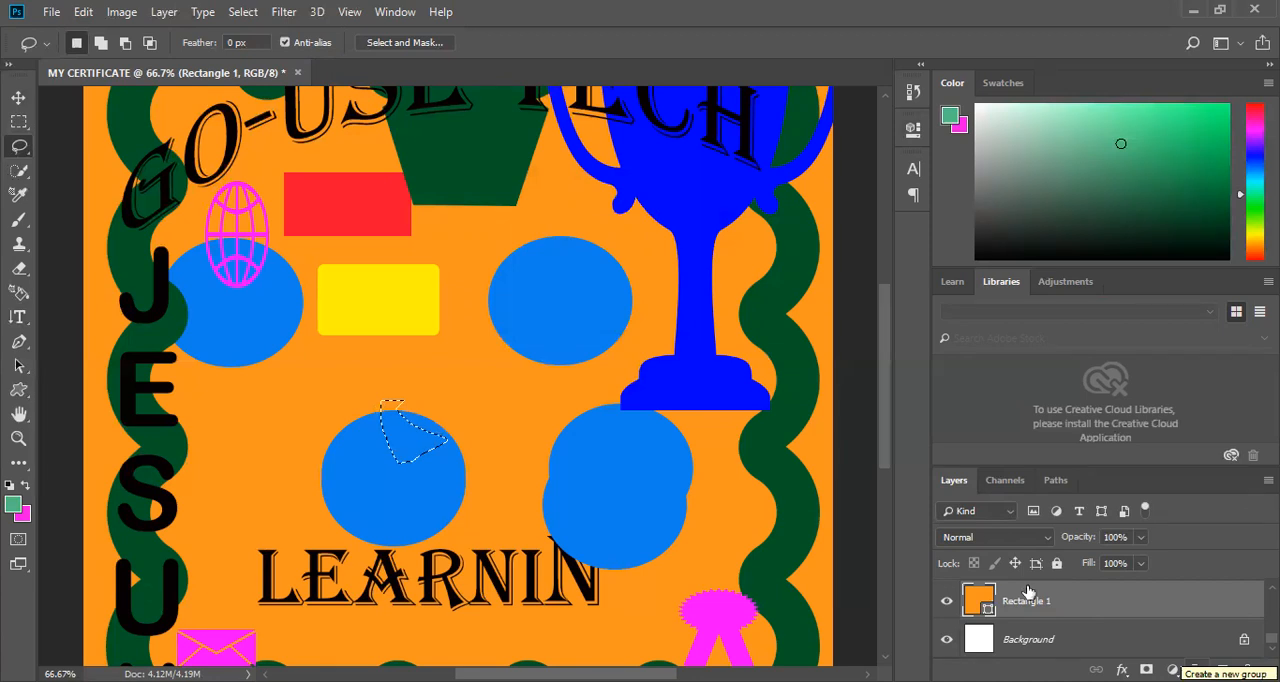
Create a new layer group above Rectangle 1 and rename it rectangles.
{"action": "key", "text": "ctrl+g"}
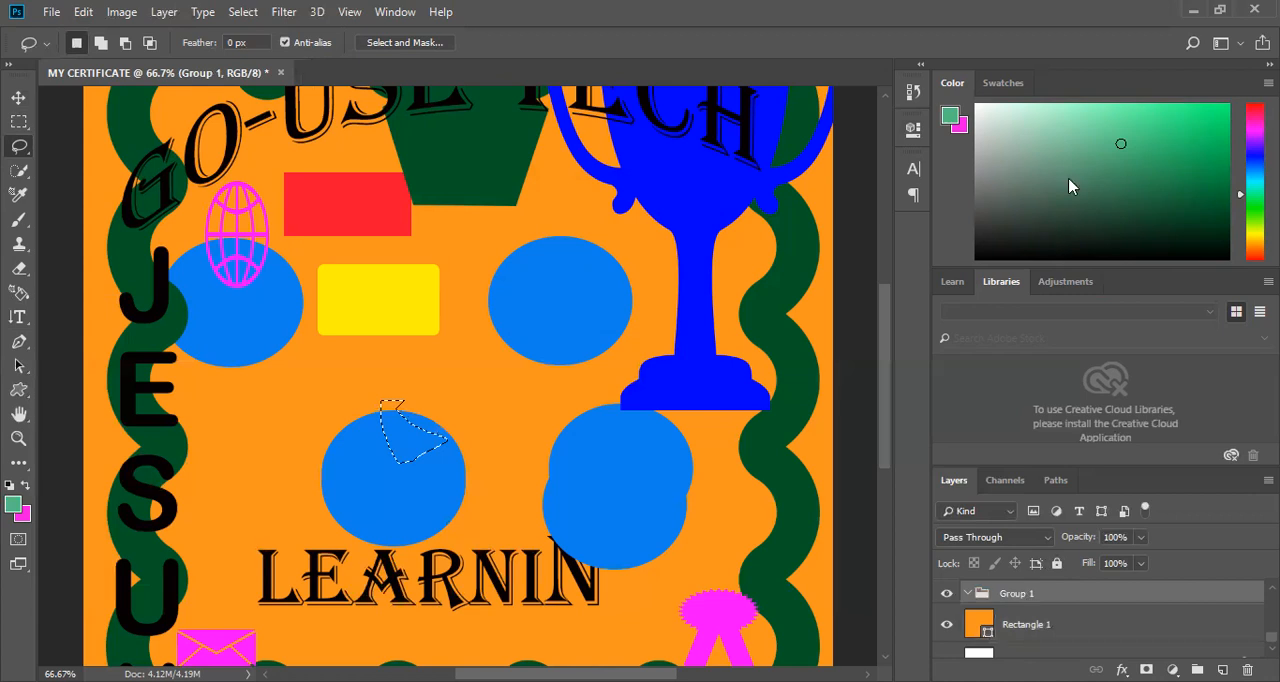
{"action": "right_click", "coordinate": [1030, 590]}
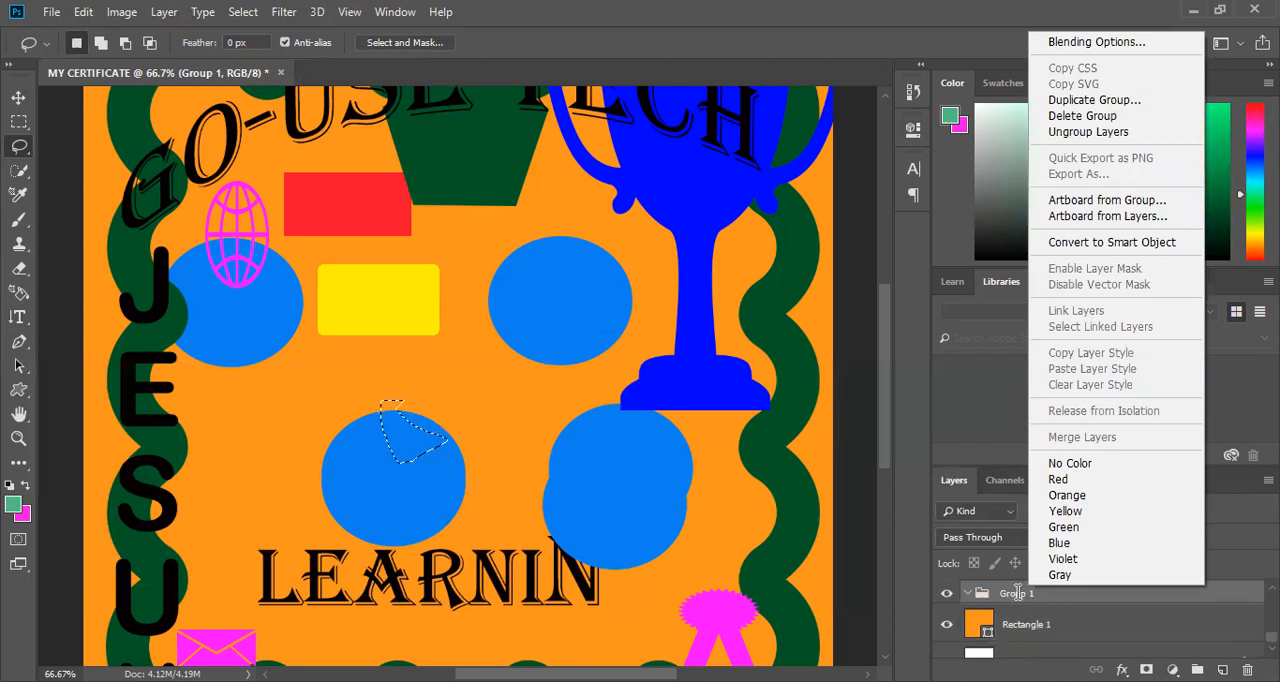
{"action": "double_click", "coordinate": [1017, 593]}
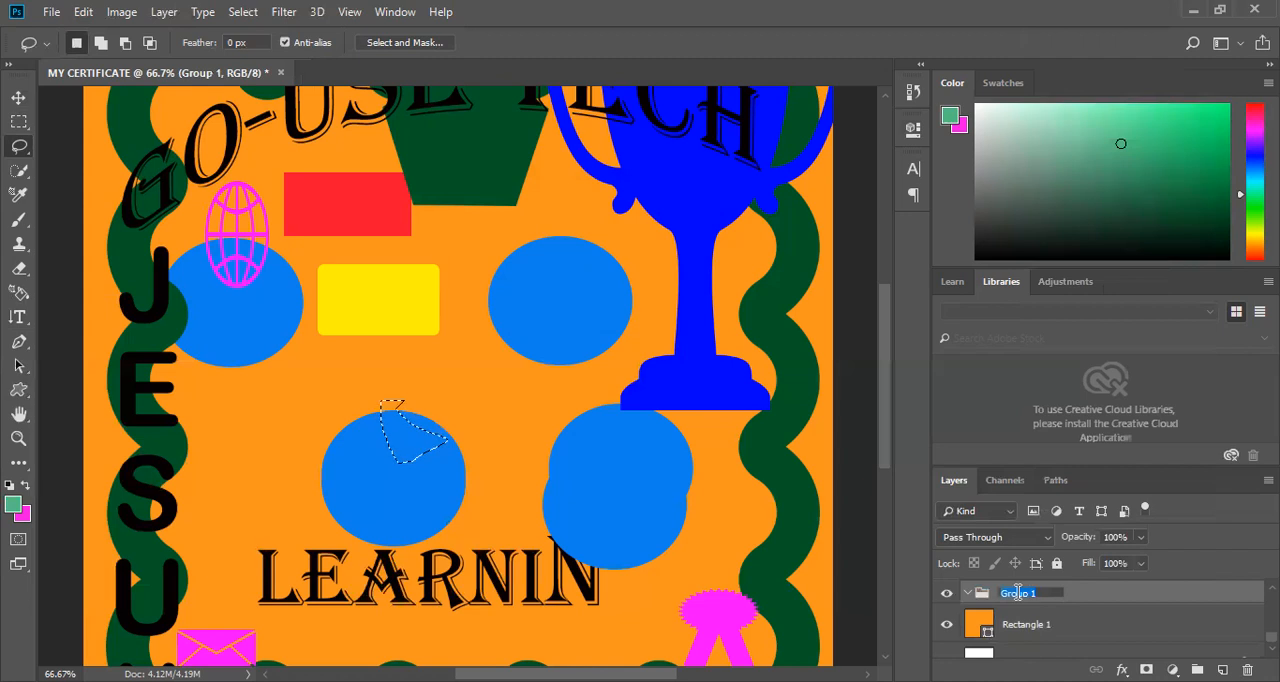
{"action": "type", "text": "rec"}
{"action": "key", "text": "BackSpace"}
{"action": "type", "text": "ctangles"}
{"action": "key", "text": "Return"}
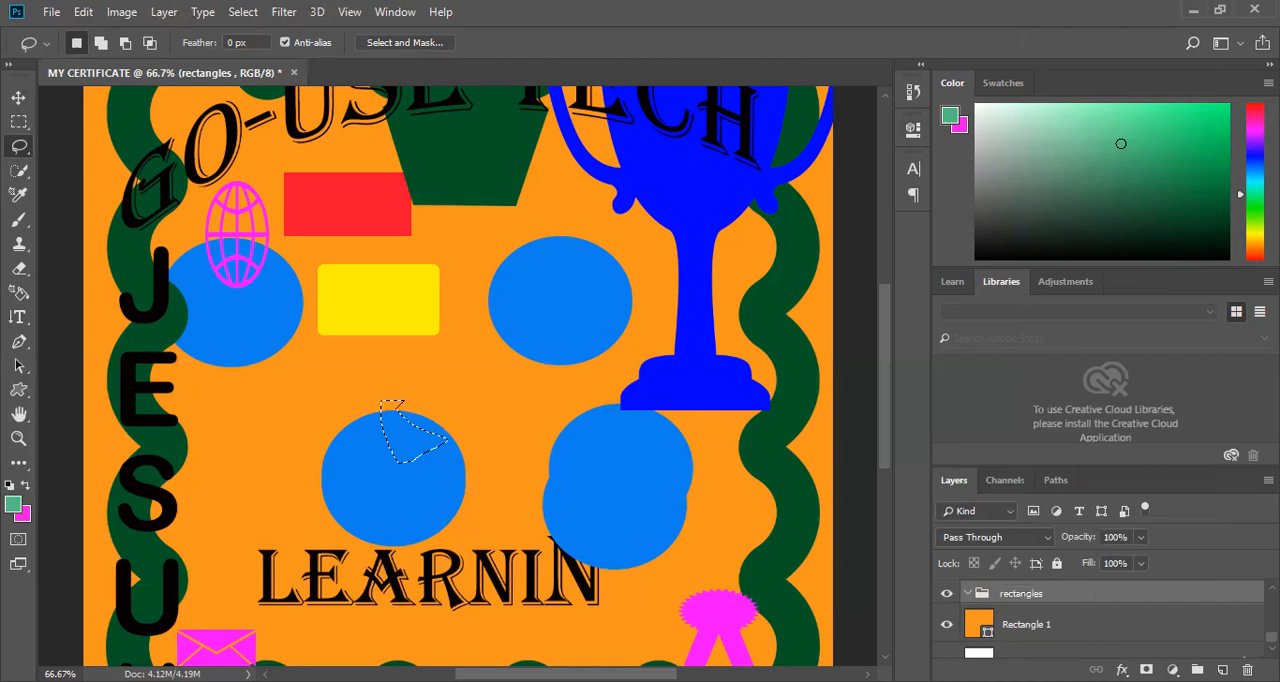
Move the Rectangle 2 layer down the stack so it sits between the rectangles group and Rectangle 1.
{"action": "scroll", "coordinate": [1100, 620], "scroll_direction": "up", "scroll_amount": 3}
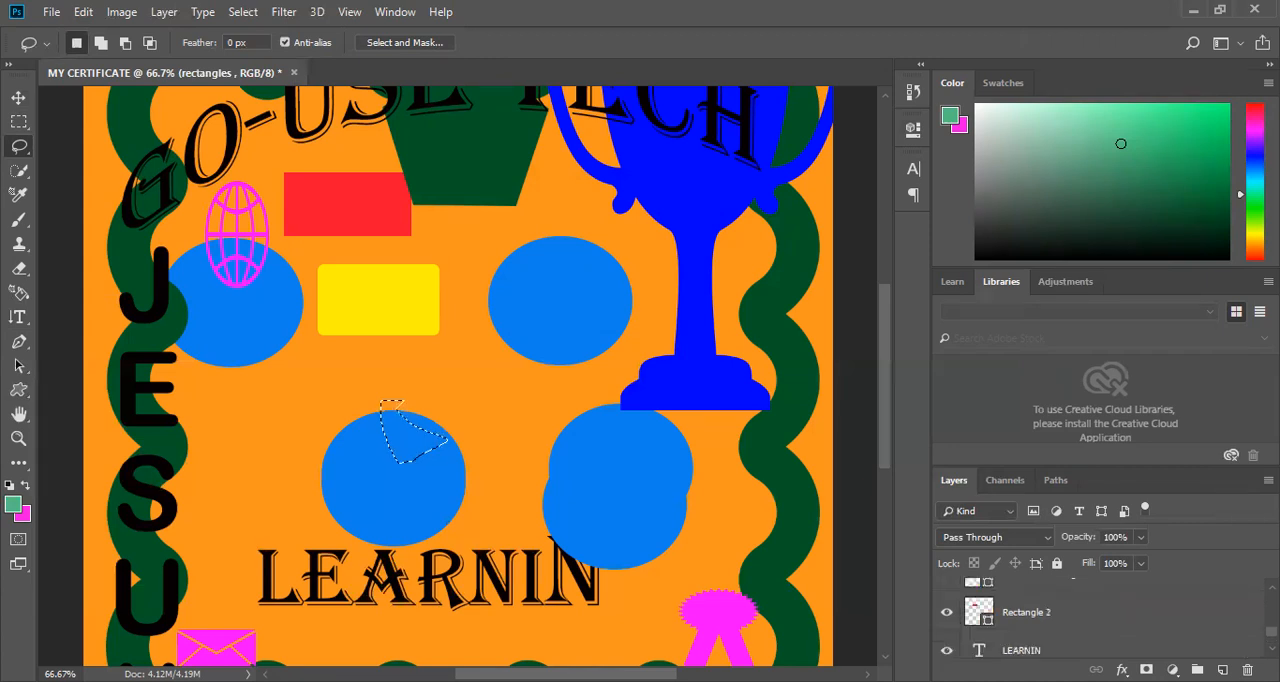
{"action": "scroll", "coordinate": [1100, 620], "scroll_direction": "down", "scroll_amount": 1}
{"action": "scroll", "coordinate": [1150, 628], "scroll_direction": "up", "scroll_amount": 1}
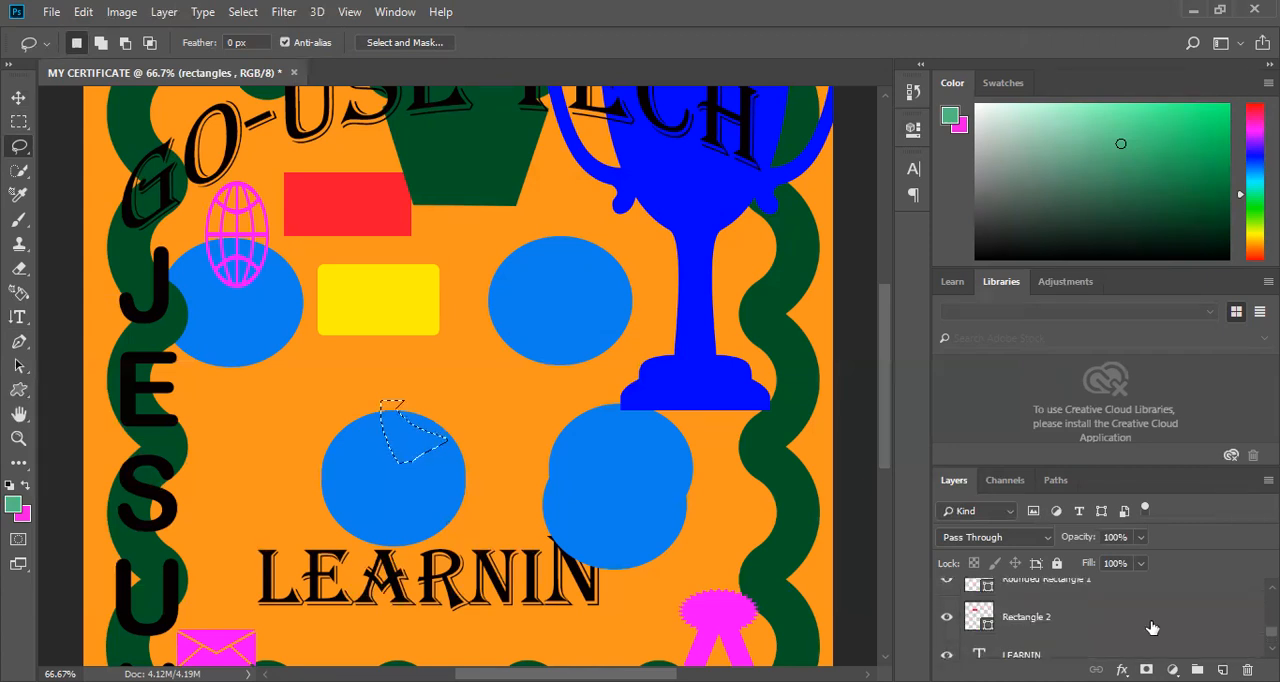
{"action": "left_click", "coordinate": [1015, 606]}
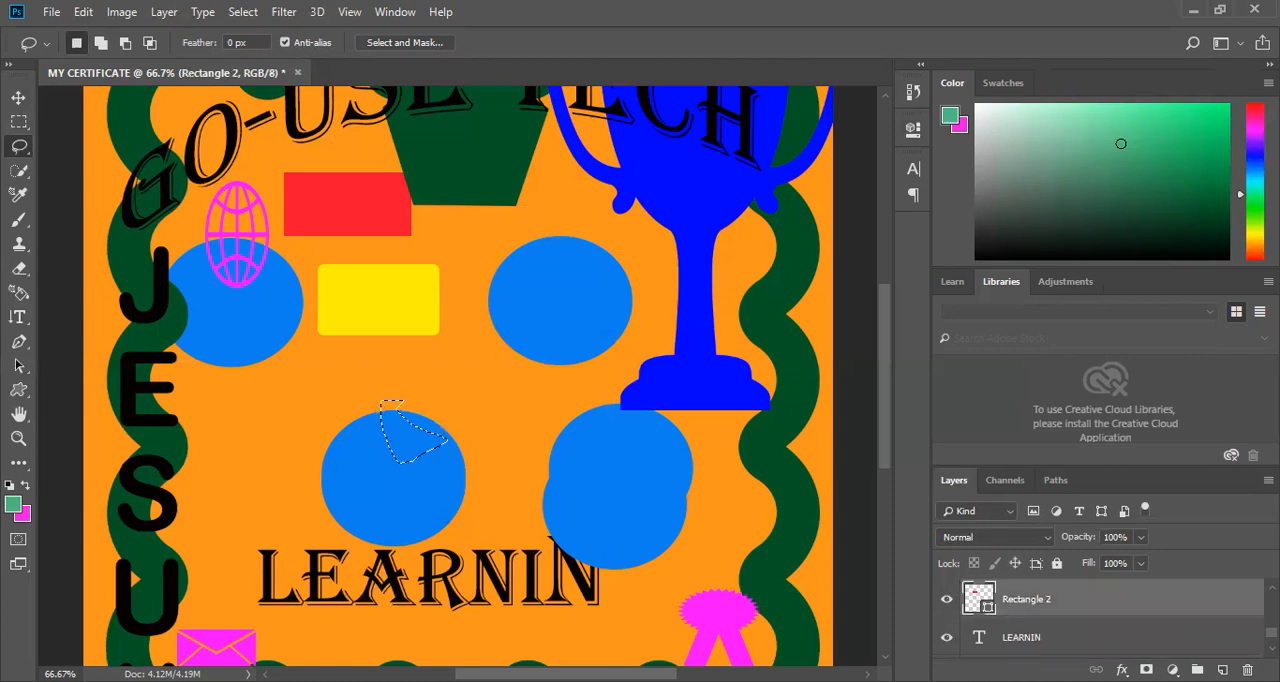
{"action": "mouse_move", "coordinate": [1012, 617]}
{"action": "left_mouse_down"}
{"action": "mouse_move", "coordinate": [1008, 577]}
{"action": "mouse_move", "coordinate": [1013, 655]}
{"action": "mouse_move", "coordinate": [1010, 571]}
{"action": "mouse_move", "coordinate": [1032, 619]}
{"action": "left_mouse_up"}
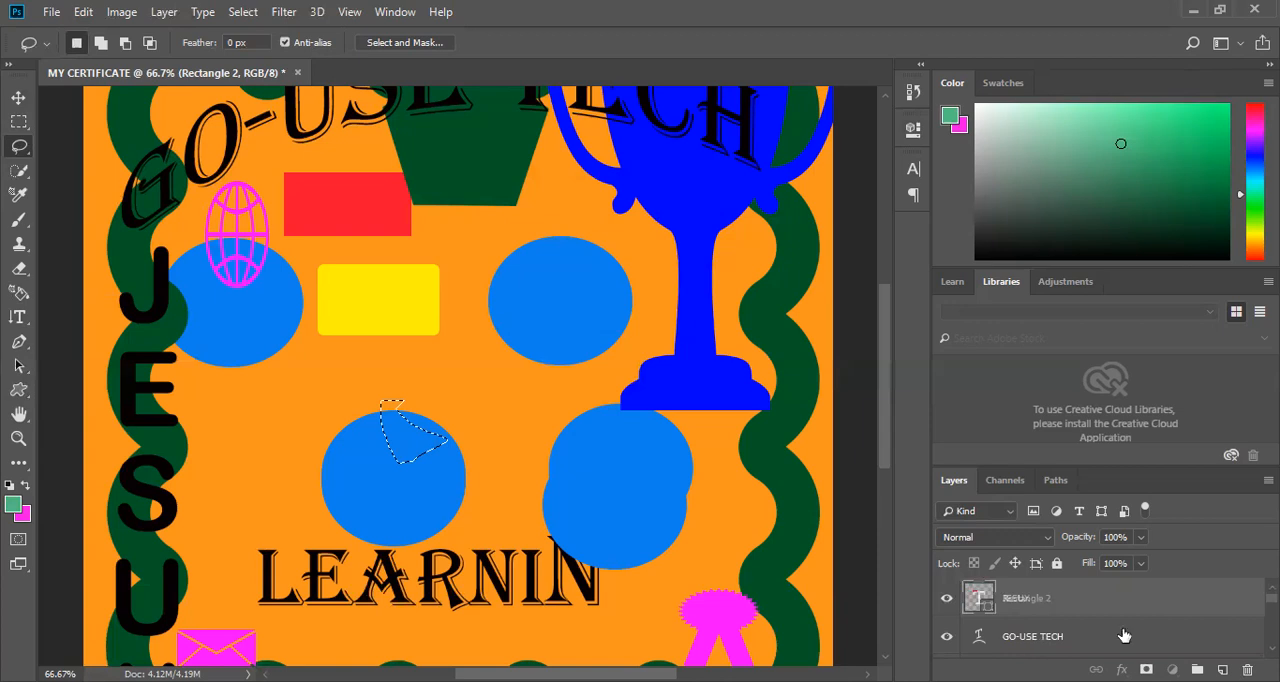
{"action": "left_click_drag", "start_coordinate": [1124, 636], "coordinate": [1118, 636]}
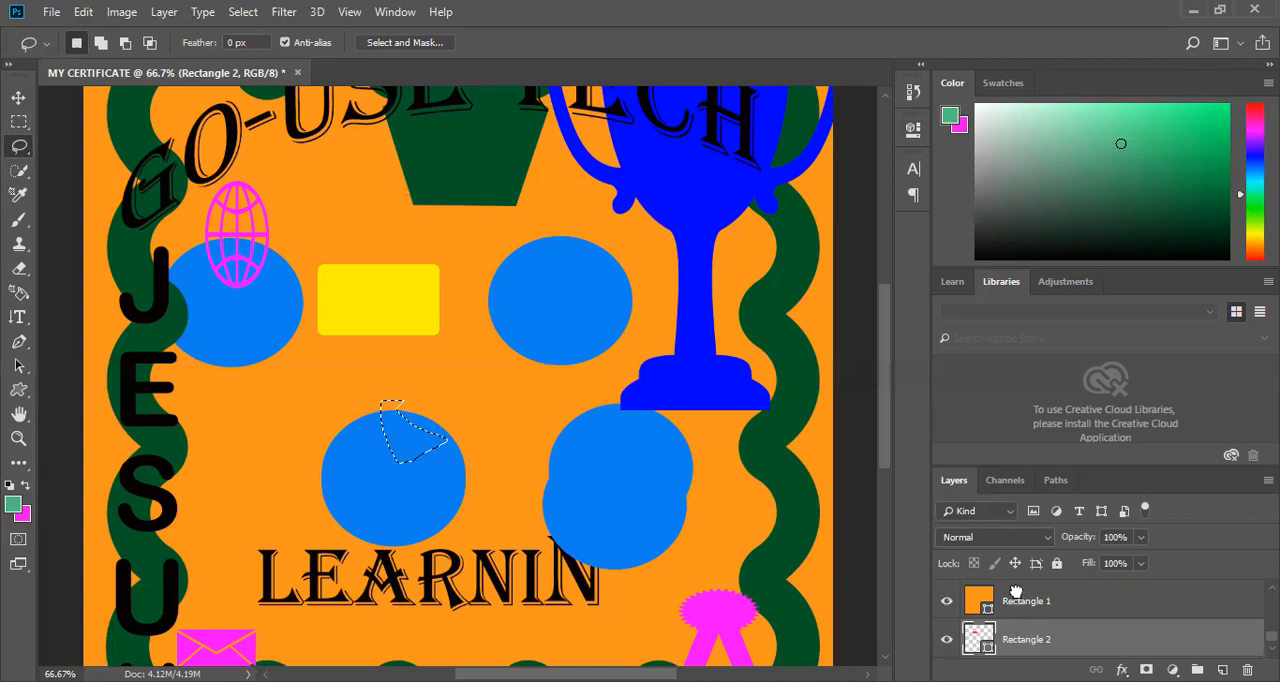
{"action": "left_click_drag", "start_coordinate": [1077, 622], "coordinate": [1064, 604]}
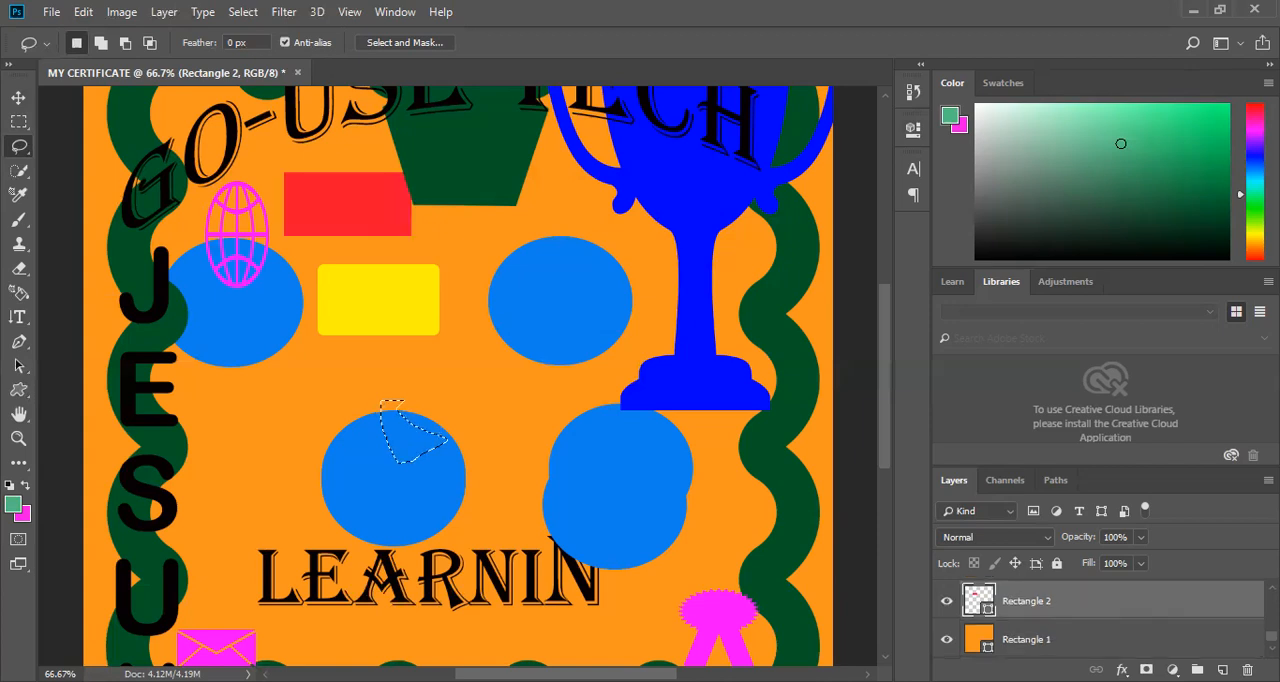
Look through the whole layer stack from the JESUX text layer to the Background to locate the remaining rectangle shape.
{"action": "scroll", "coordinate": [1098, 620], "scroll_direction": "up", "scroll_amount": 3}
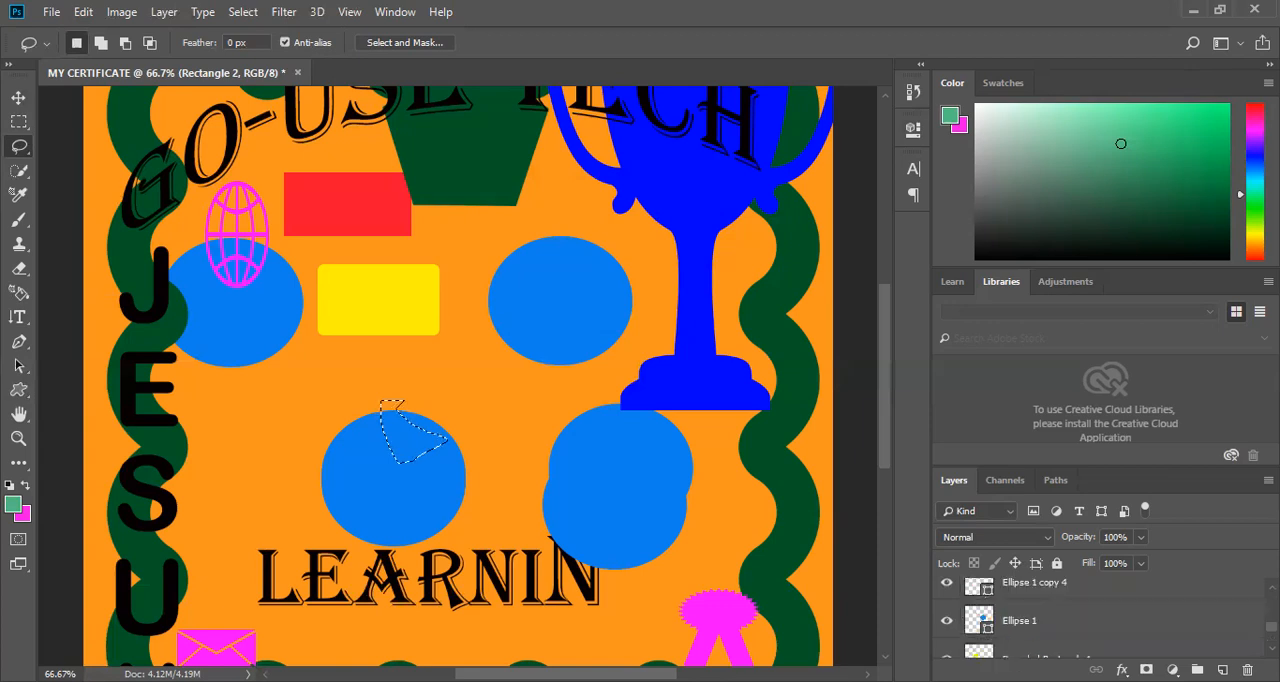
{"action": "scroll", "coordinate": [1098, 620], "scroll_direction": "up", "scroll_amount": 5}
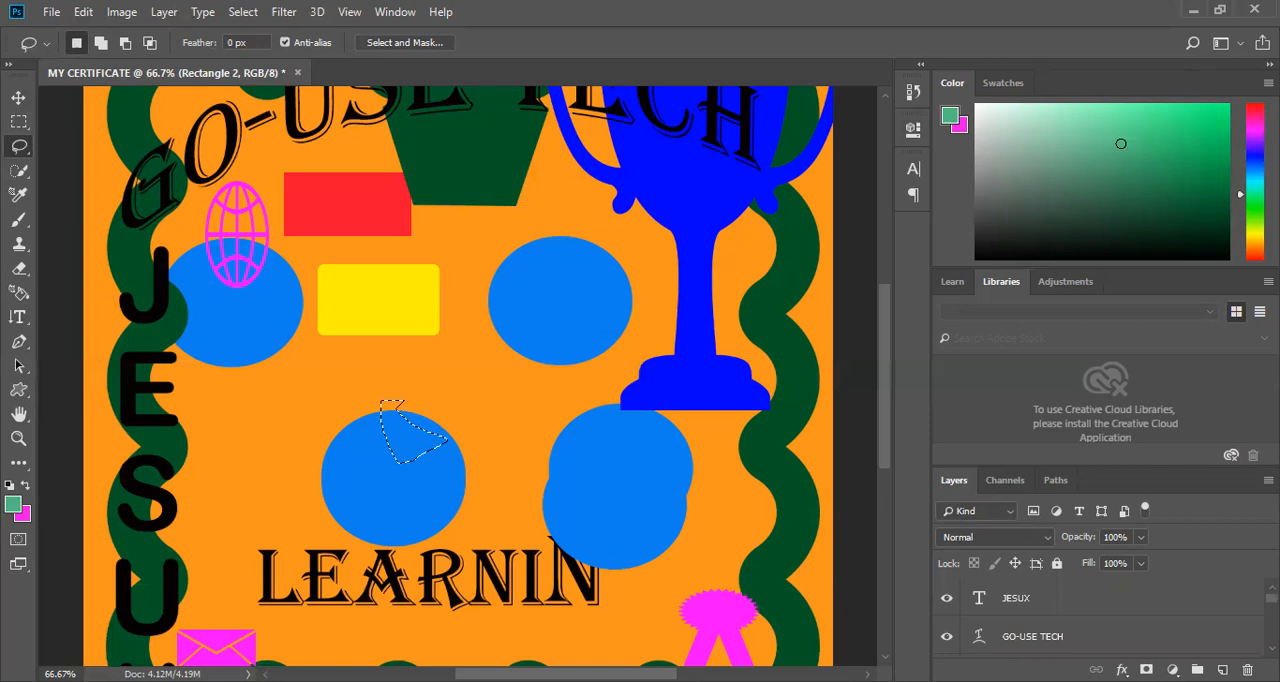
{"action": "scroll", "coordinate": [1098, 620], "scroll_direction": "down", "scroll_amount": 1}
{"action": "scroll", "coordinate": [1098, 620], "scroll_direction": "down", "scroll_amount": 1}
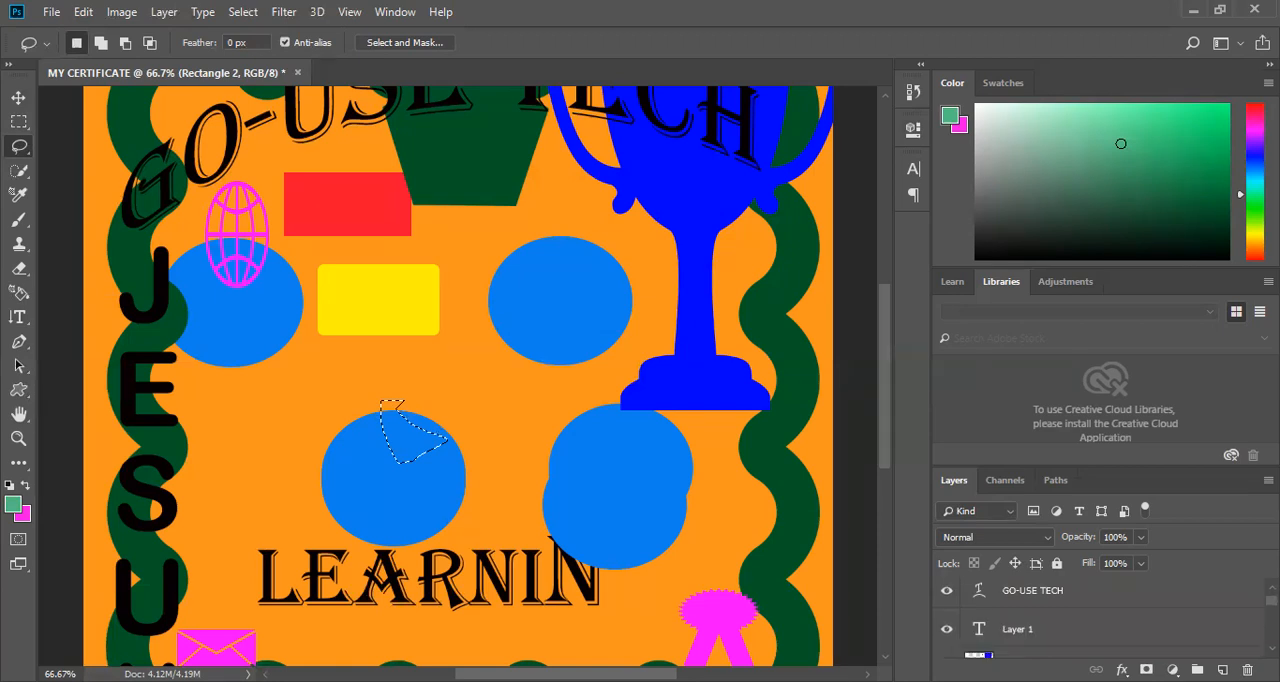
{"action": "scroll", "coordinate": [1098, 620], "scroll_direction": "down", "scroll_amount": 3}
{"action": "scroll", "coordinate": [1098, 620], "scroll_direction": "down", "scroll_amount": 2}
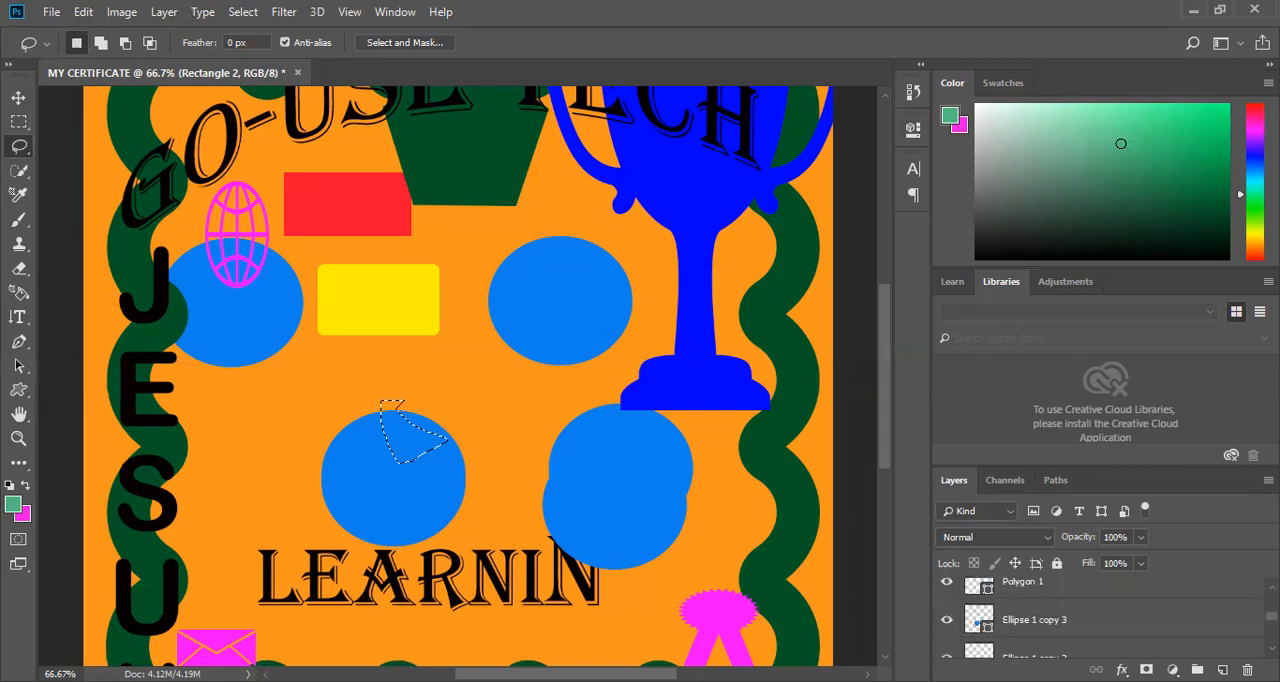
{"action": "scroll", "coordinate": [1098, 620], "scroll_direction": "down", "scroll_amount": 2}
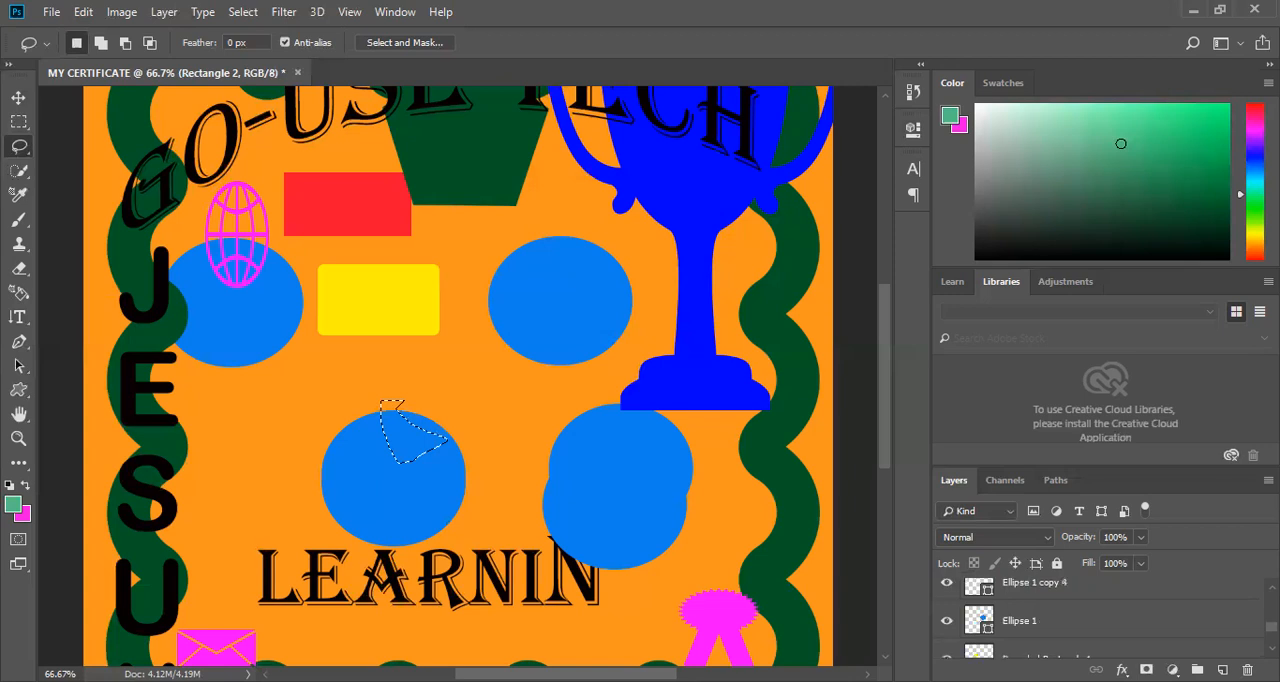
{"action": "scroll", "coordinate": [1098, 620], "scroll_direction": "down", "scroll_amount": 2}
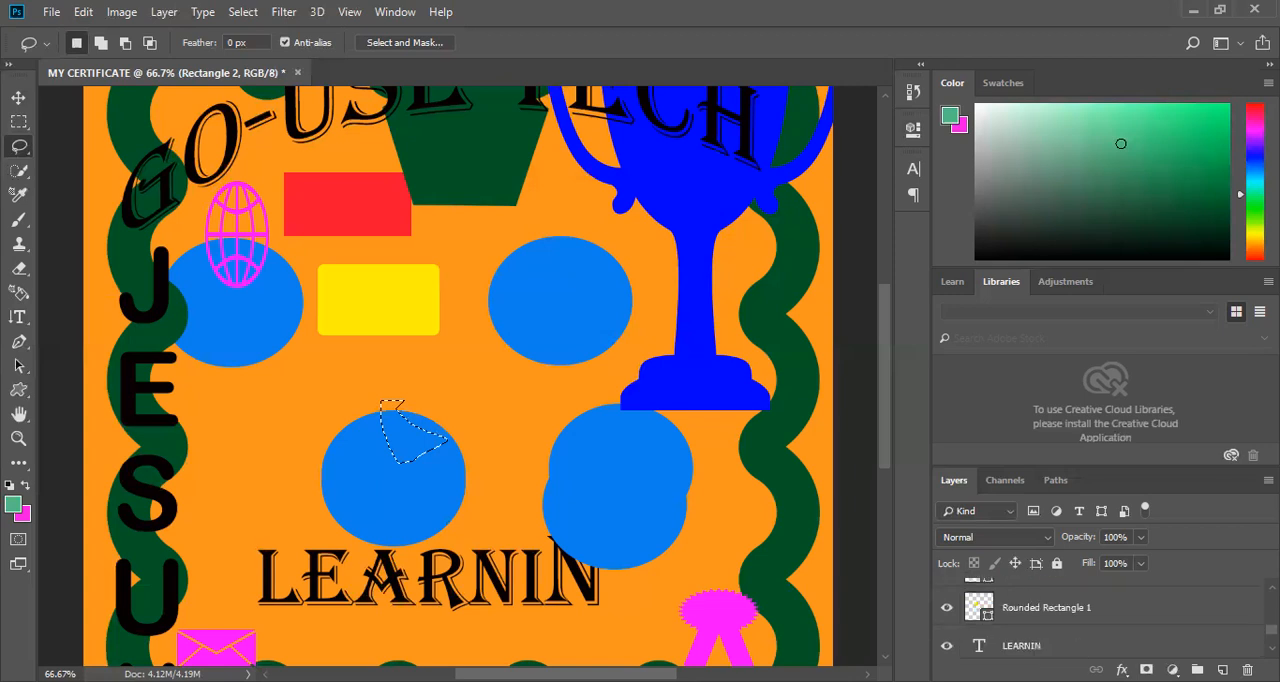
{"action": "scroll", "coordinate": [1098, 620], "scroll_direction": "down", "scroll_amount": 2}
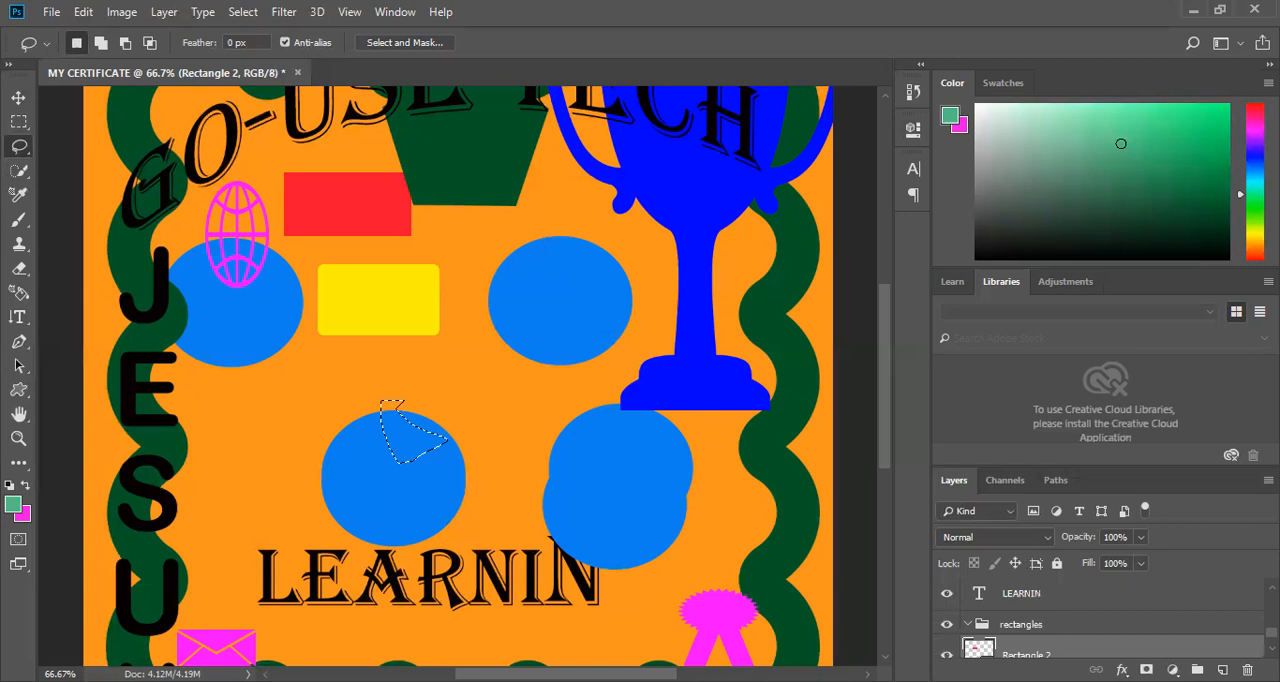
{"action": "scroll", "coordinate": [1098, 620], "scroll_direction": "down", "scroll_amount": 3}
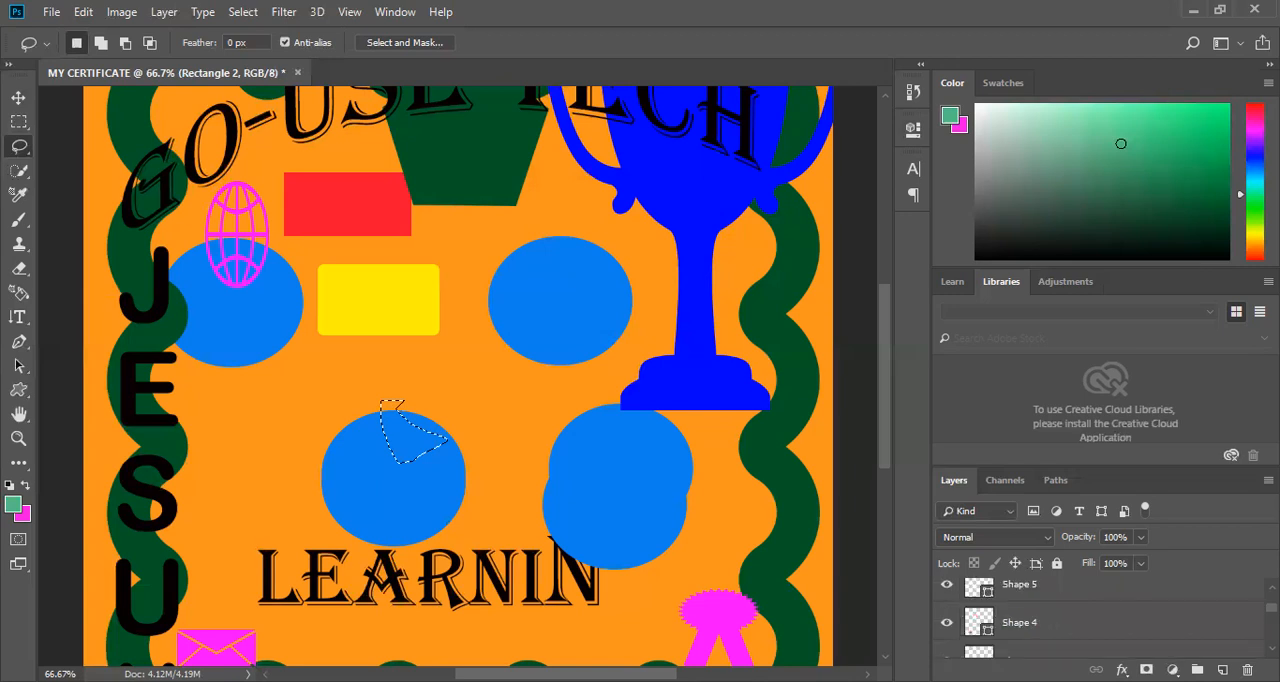
{"action": "scroll", "coordinate": [1098, 620], "scroll_direction": "up", "scroll_amount": 5}
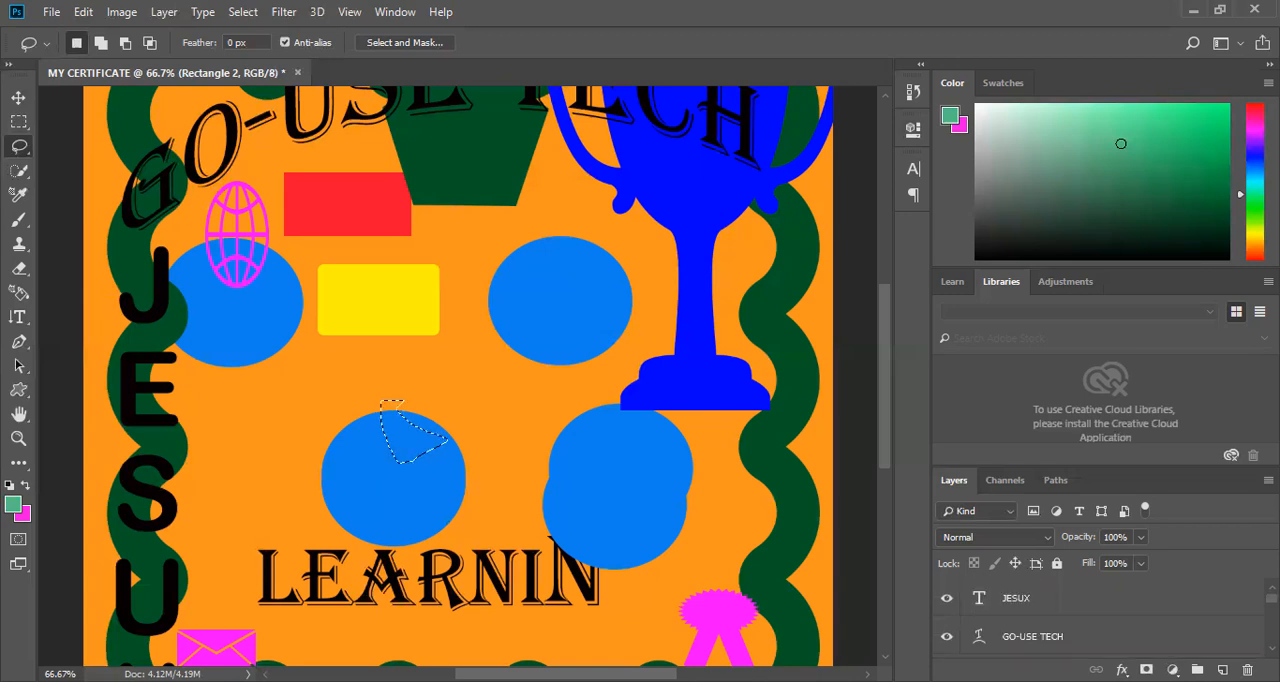
{"action": "scroll", "coordinate": [1098, 620], "scroll_direction": "down", "scroll_amount": 3}
{"action": "scroll", "coordinate": [1098, 620], "scroll_direction": "down", "scroll_amount": 5}
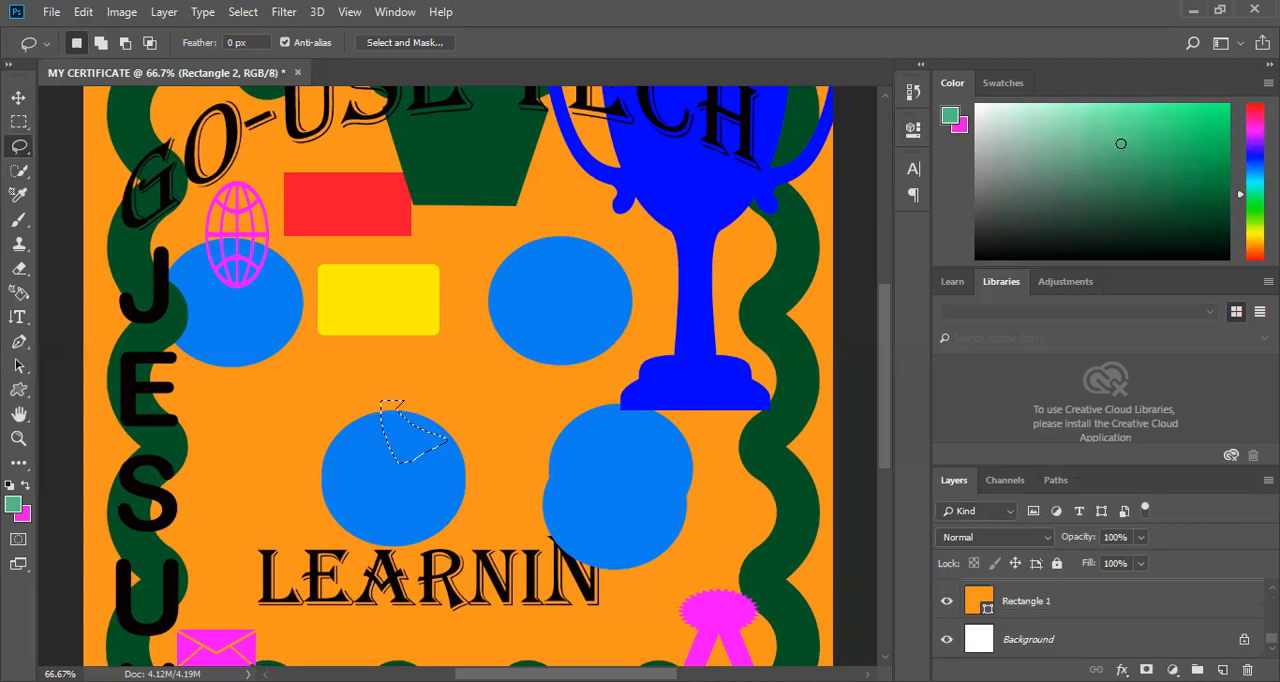
Move the Rounded Rectangle 1 layer down the stack beneath the orange Rectangle 1.
{"action": "scroll", "coordinate": [1068, 640], "scroll_direction": "up", "scroll_amount": 3}
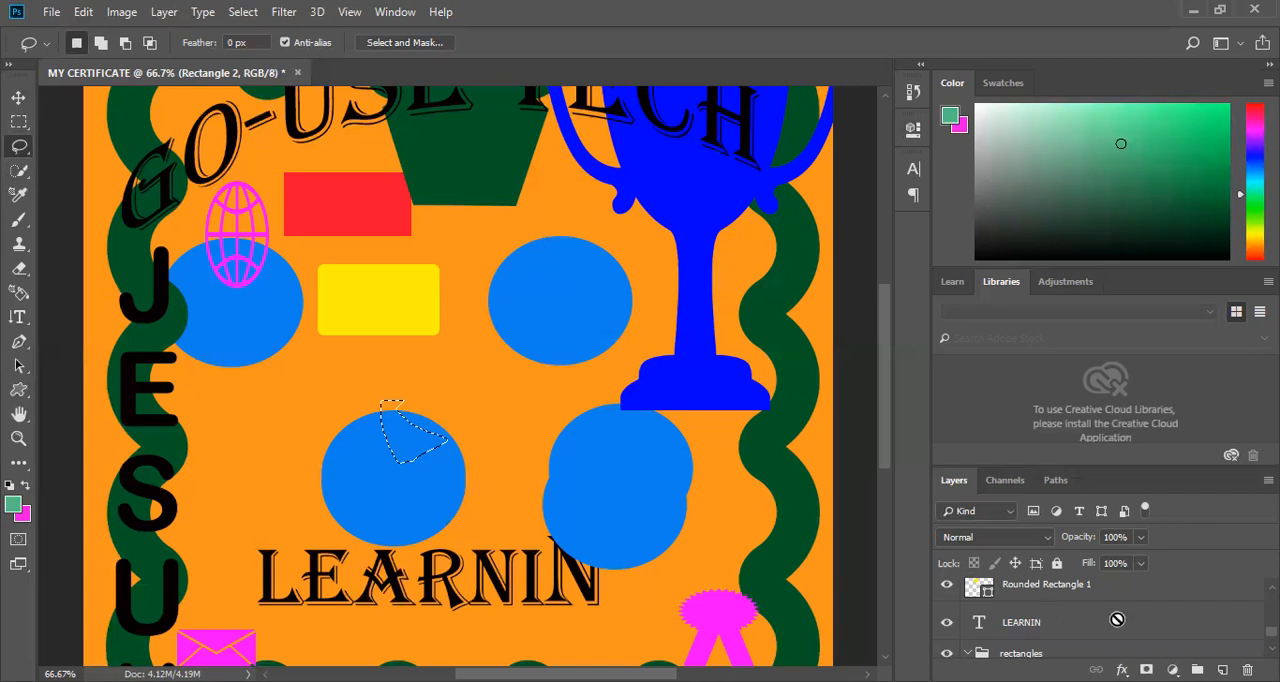
{"action": "scroll", "coordinate": [1117, 620], "scroll_direction": "down", "scroll_amount": 5}
{"action": "left_click_drag", "start_coordinate": [1117, 620], "coordinate": [1247, 669]}
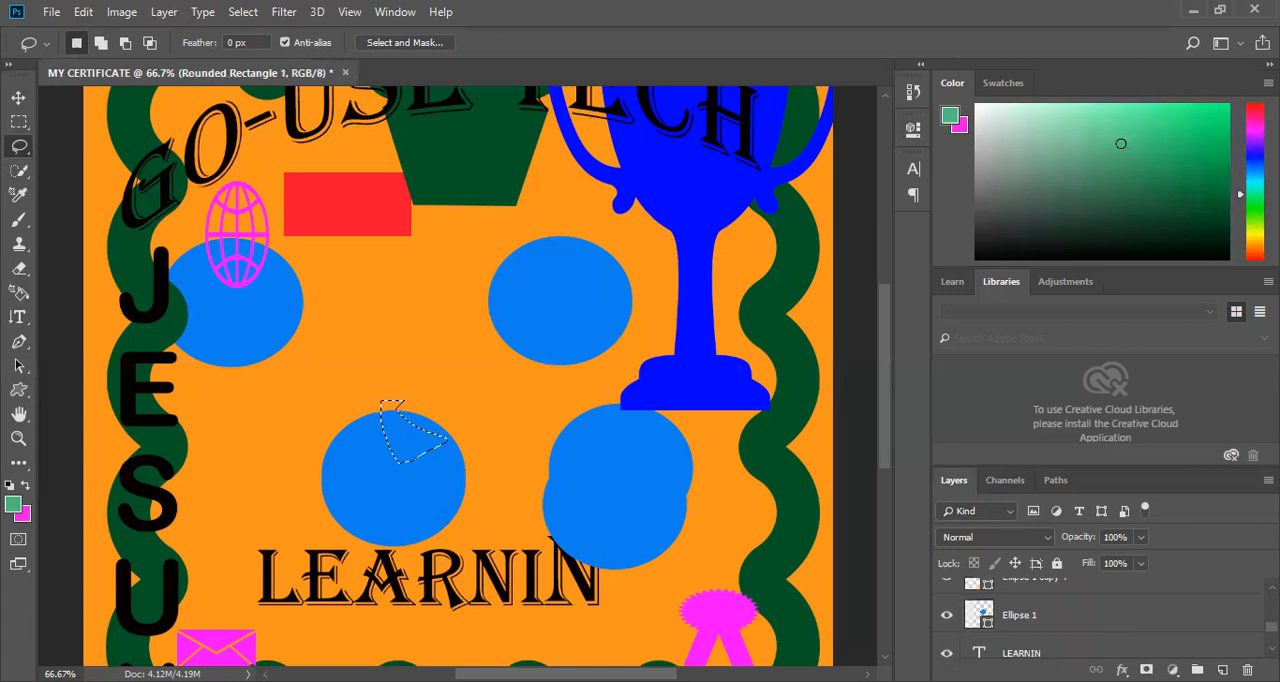
Select the rectangles layer group and expand it to check the layers beneath it.
{"action": "scroll", "coordinate": [967, 617], "scroll_direction": "down", "scroll_amount": 2}
{"action": "scroll", "coordinate": [967, 617], "scroll_direction": "up", "scroll_amount": 1}
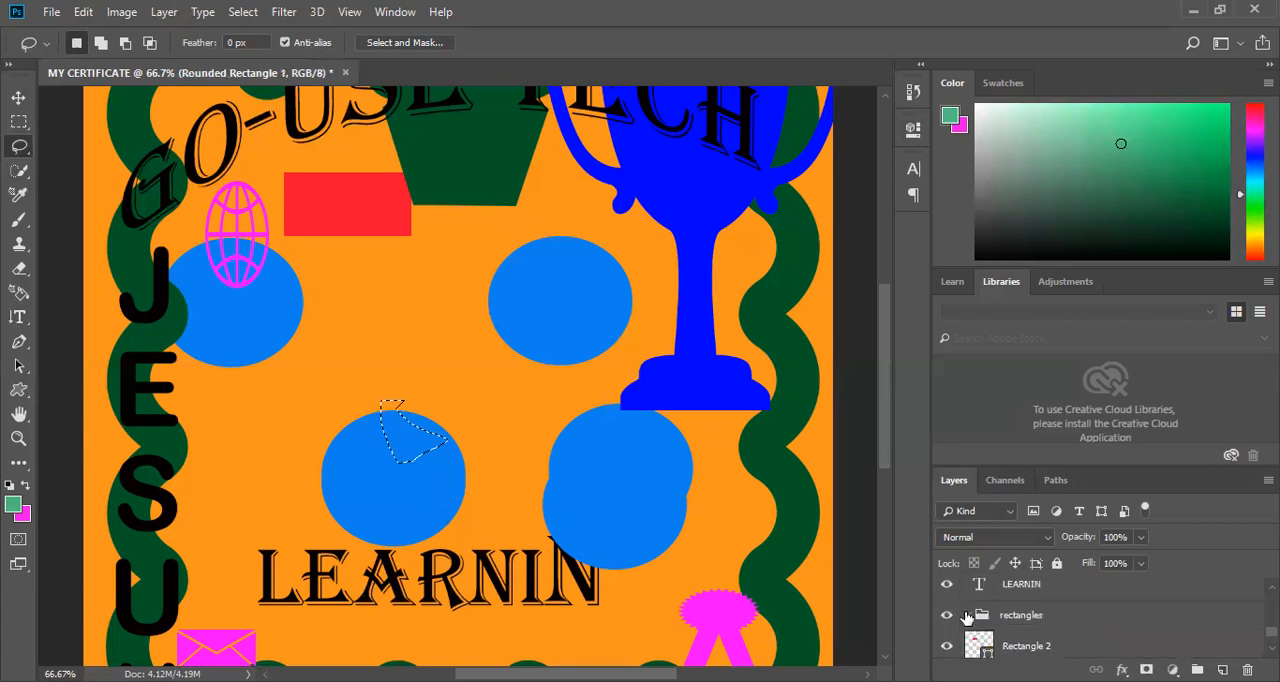
{"action": "left_click", "coordinate": [1036, 620]}
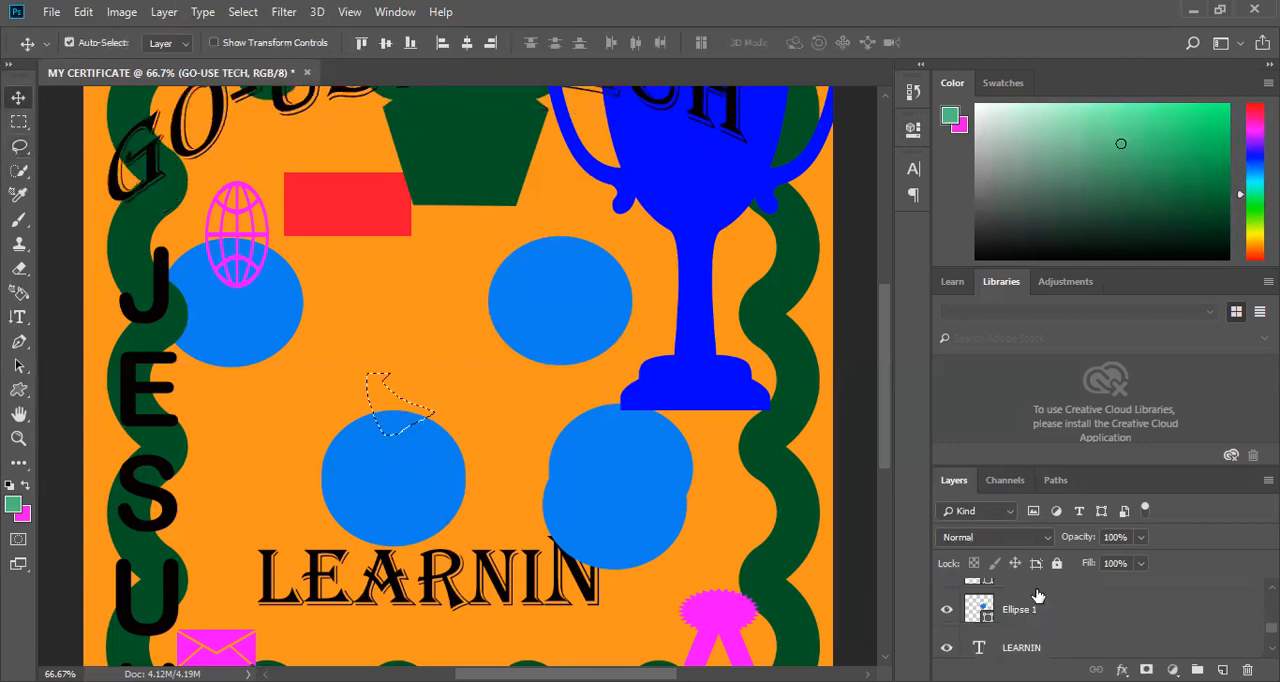
{"action": "scroll", "coordinate": [1037, 596], "scroll_direction": "up", "scroll_amount": 2}
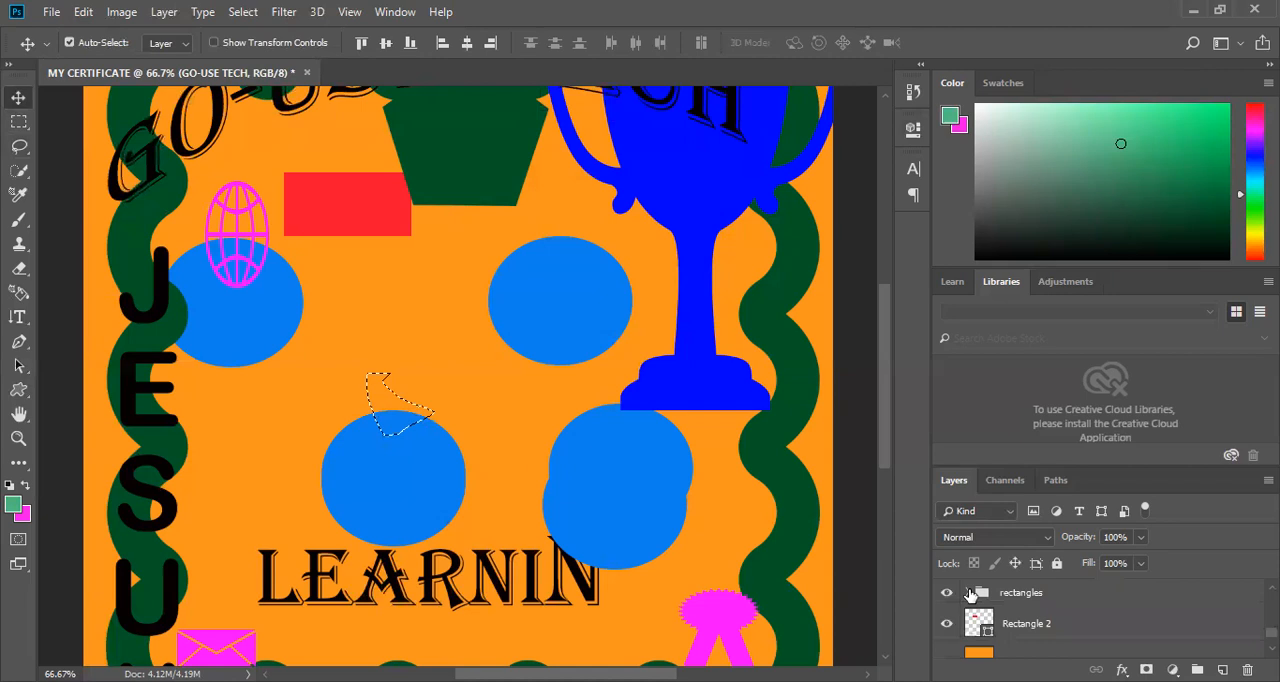
{"action": "left_click", "coordinate": [969, 594]}
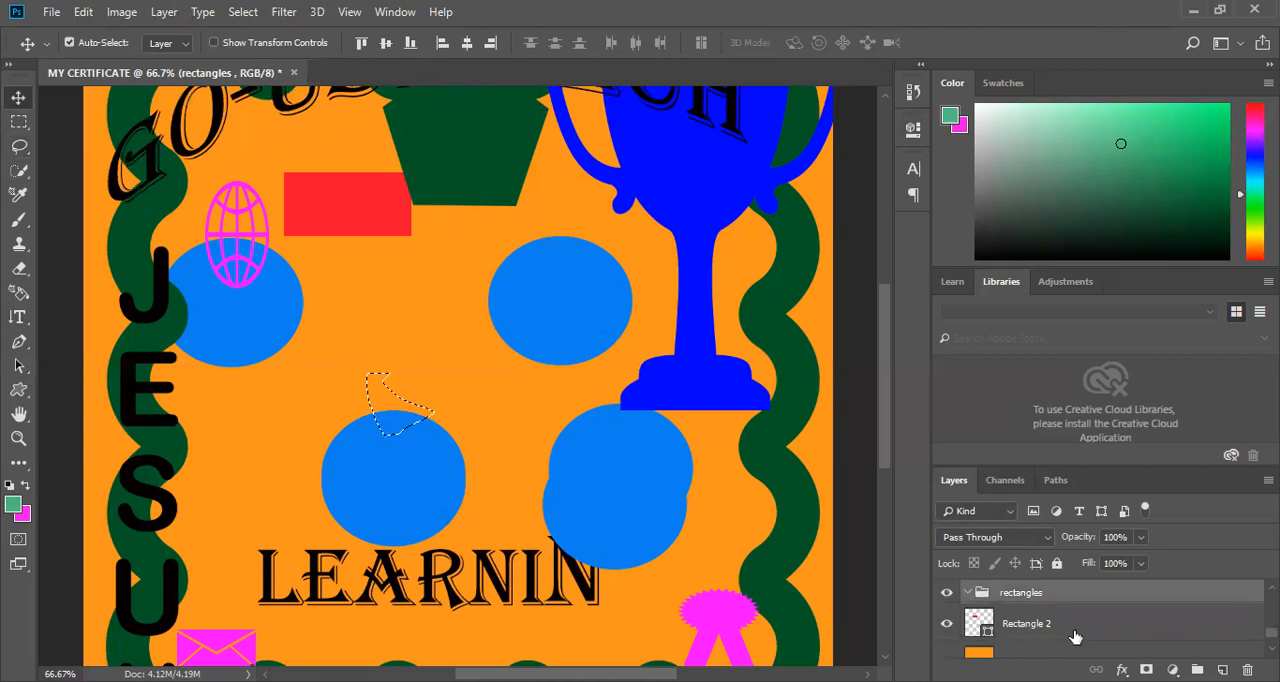
{"action": "scroll", "coordinate": [458, 376], "scroll_direction": "down", "scroll_amount": 3}
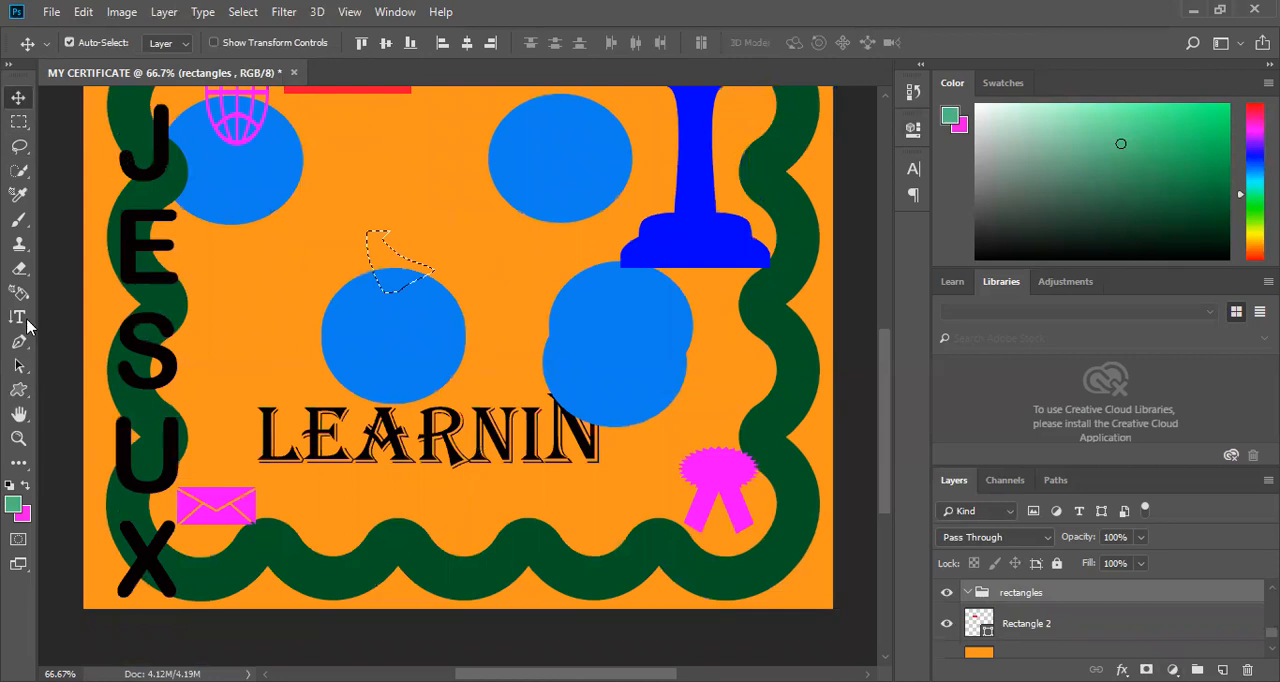
Open the LEARNIN text for editing with all its letters selected, and commit the text layer.
{"action": "left_click", "coordinate": [266, 450]}
{"action": "key", "text": "t"}
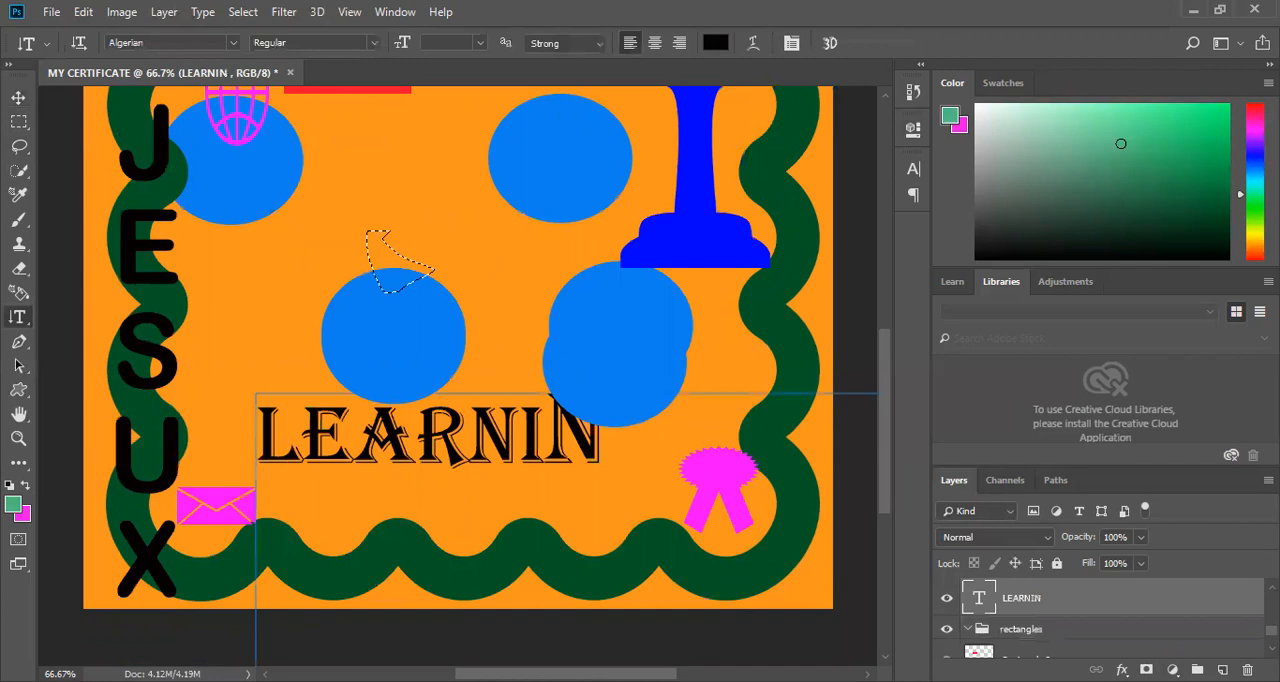
{"action": "key", "text": "Return"}
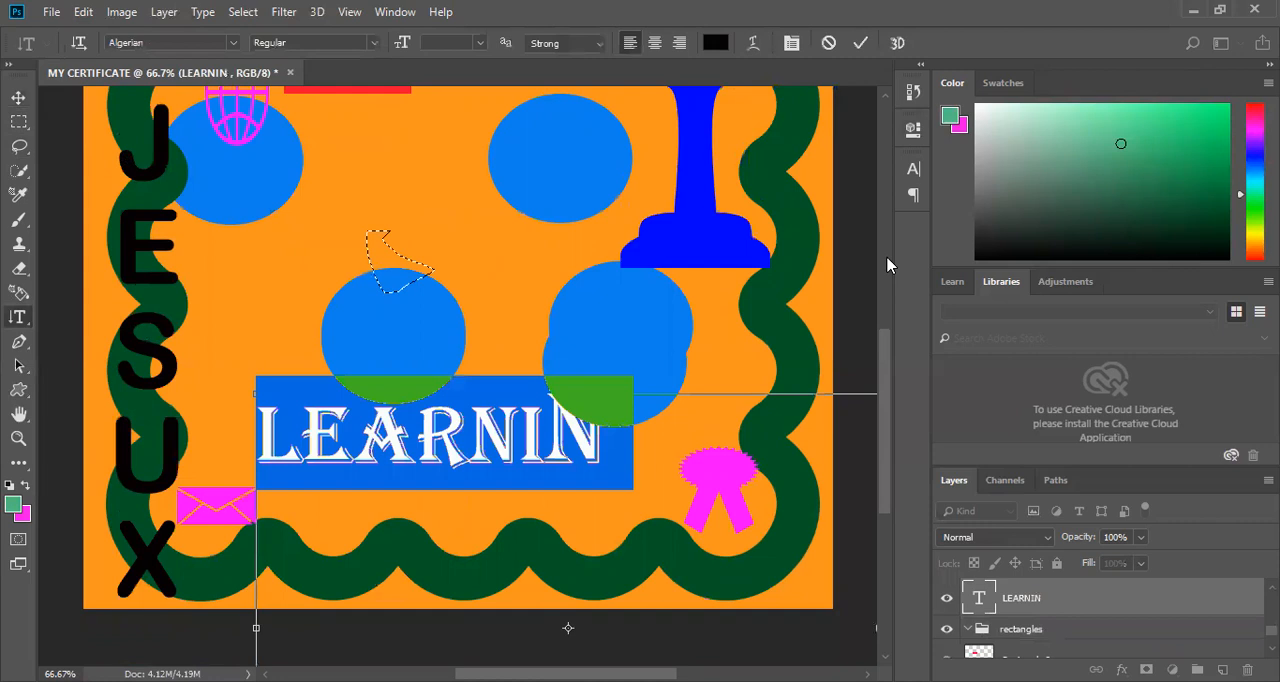
{"action": "left_click", "coordinate": [887, 265]}
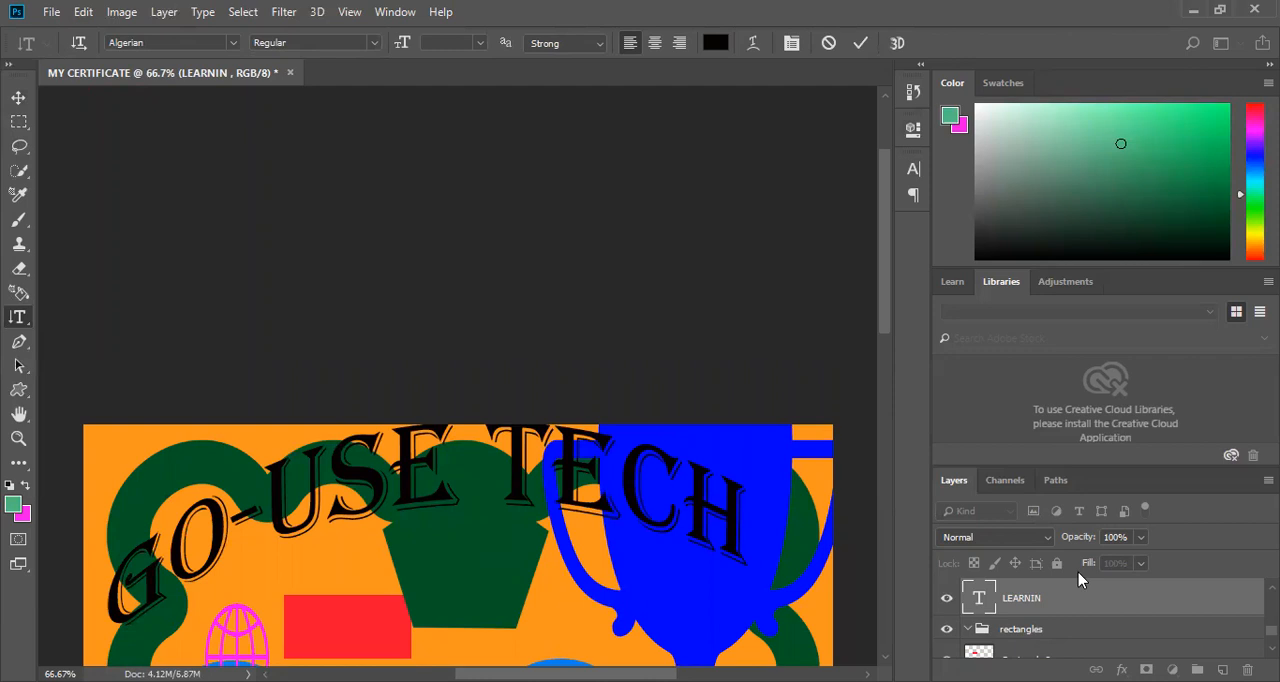
{"action": "left_click", "coordinate": [857, 51]}
{"action": "left_click", "coordinate": [859, 46]}
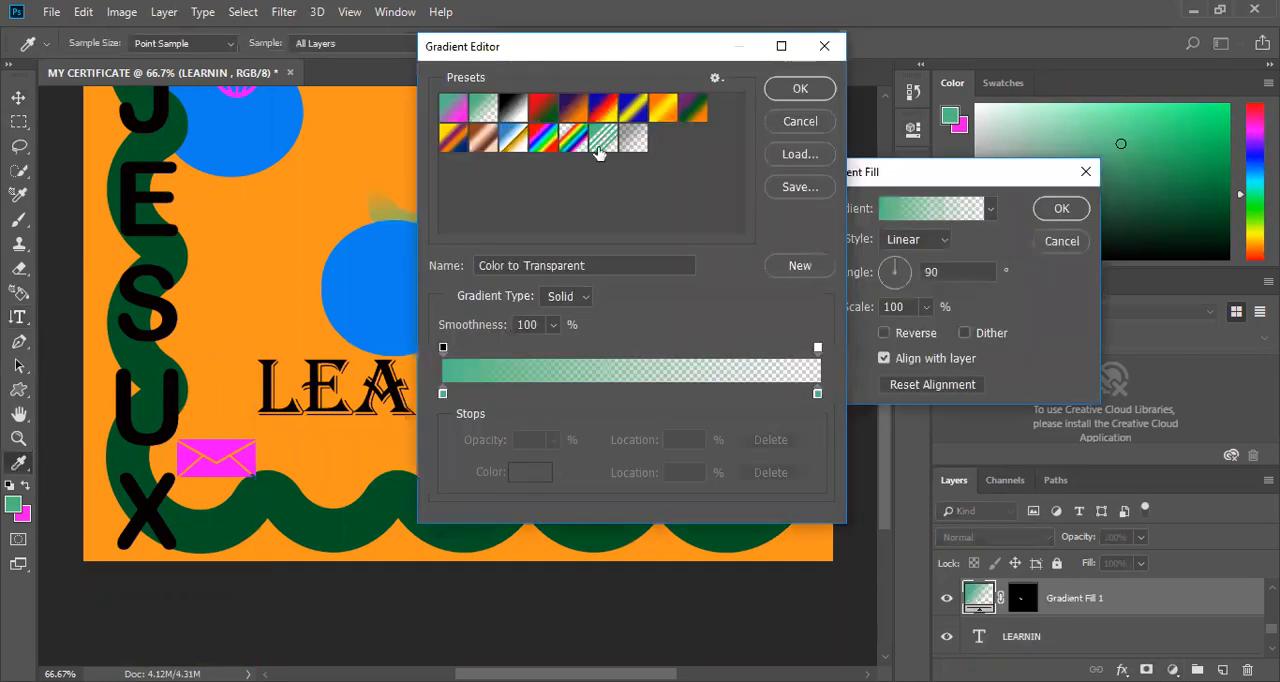
{"action": "left_click", "coordinate": [600, 145]}
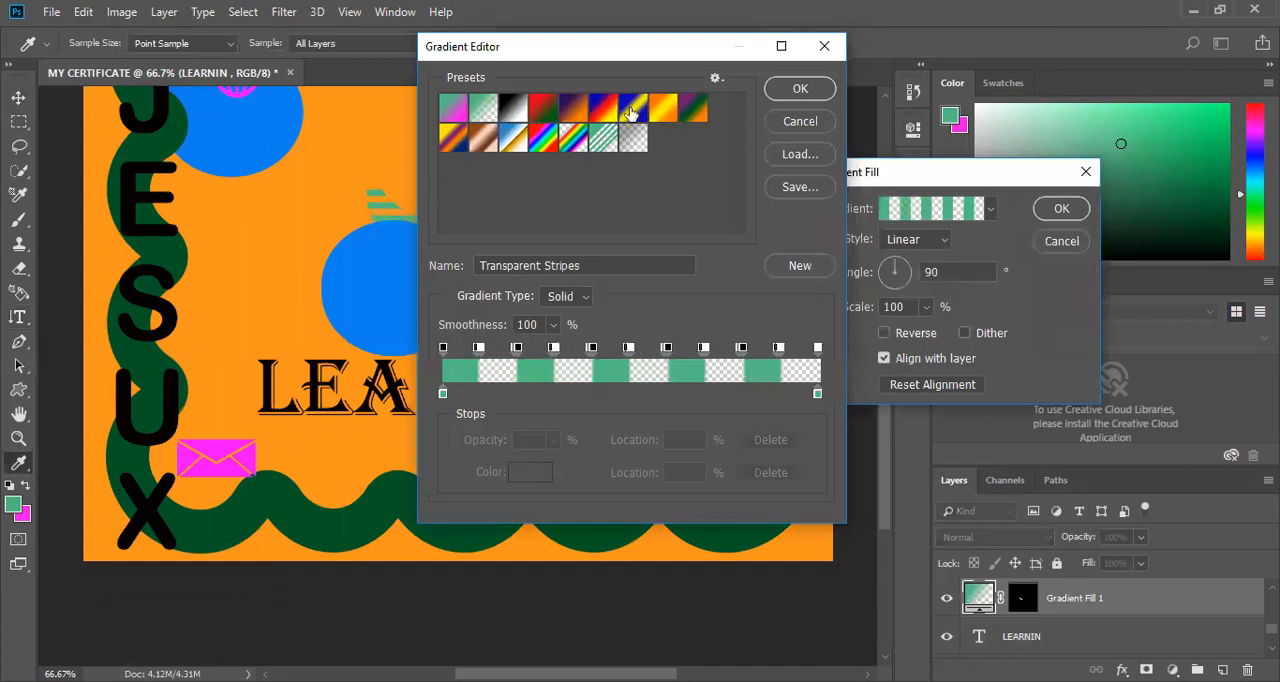
{"action": "left_click", "coordinate": [630, 110]}
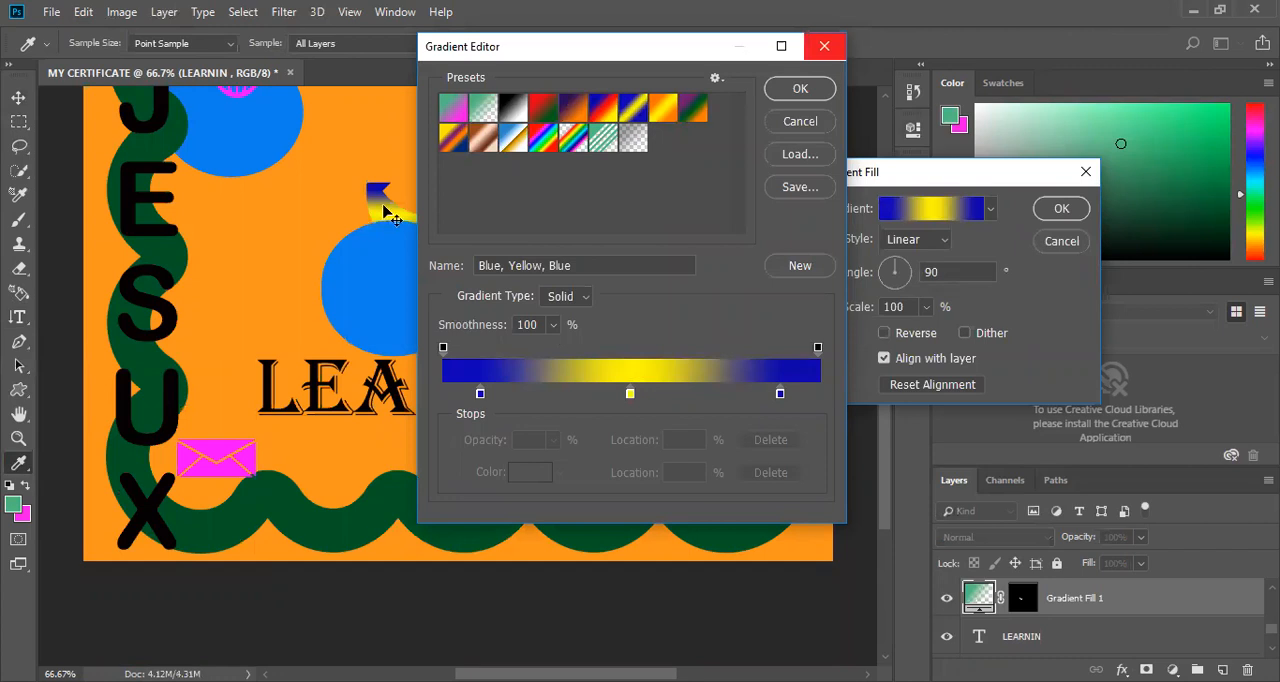
{"action": "key", "text": "Escape"}
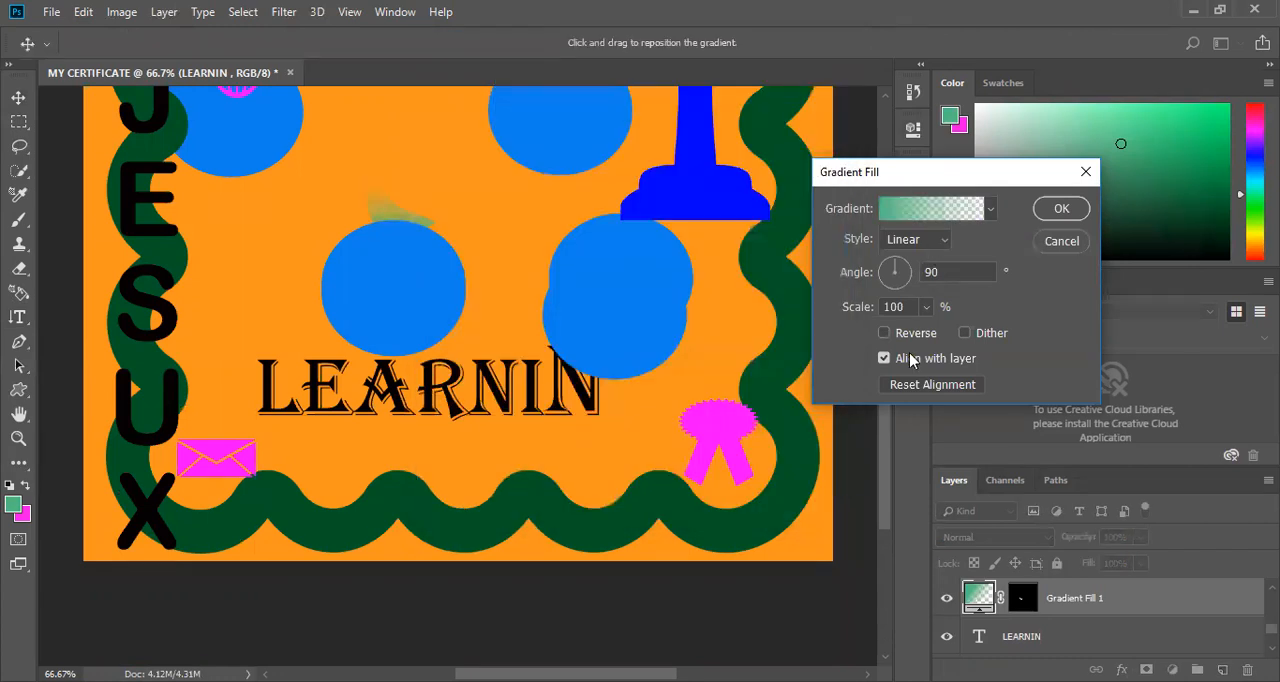
Apply a gradient fill layer to the lasso selection using the Diamond style and the Orange, Yellow, Orange preset.
{"action": "left_click", "coordinate": [917, 239]}
{"action": "left_click", "coordinate": [910, 328]}
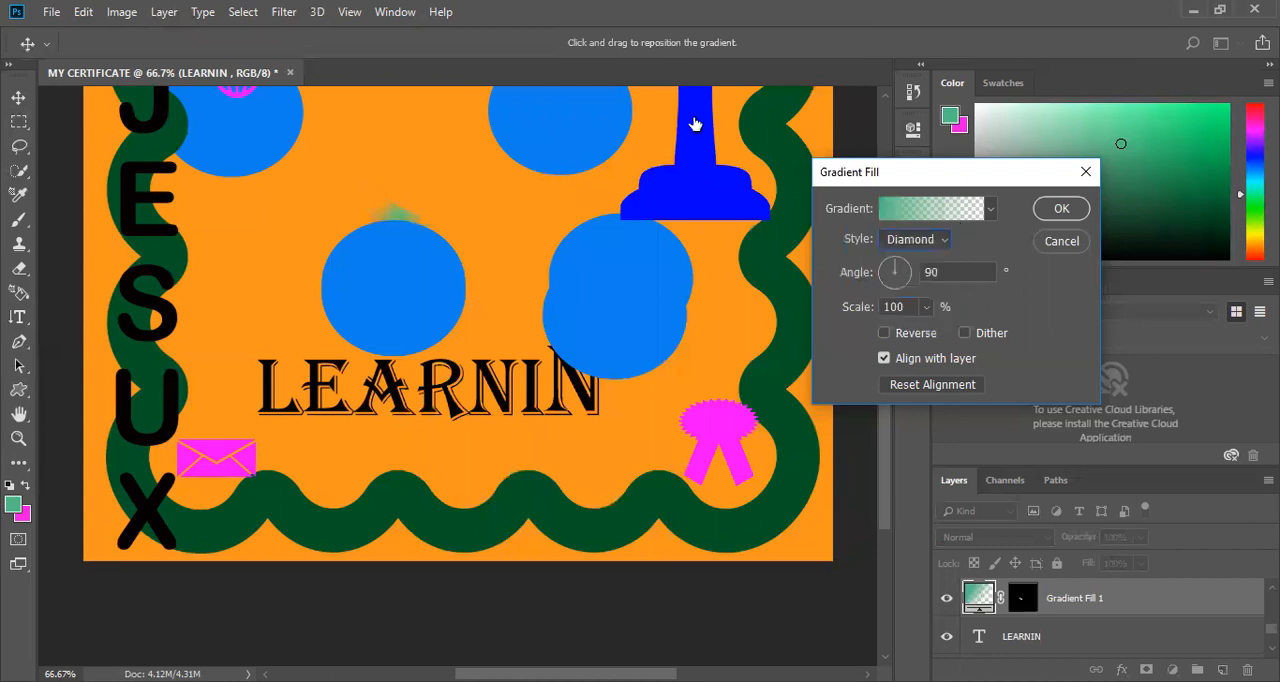
{"action": "left_click", "coordinate": [668, 119]}
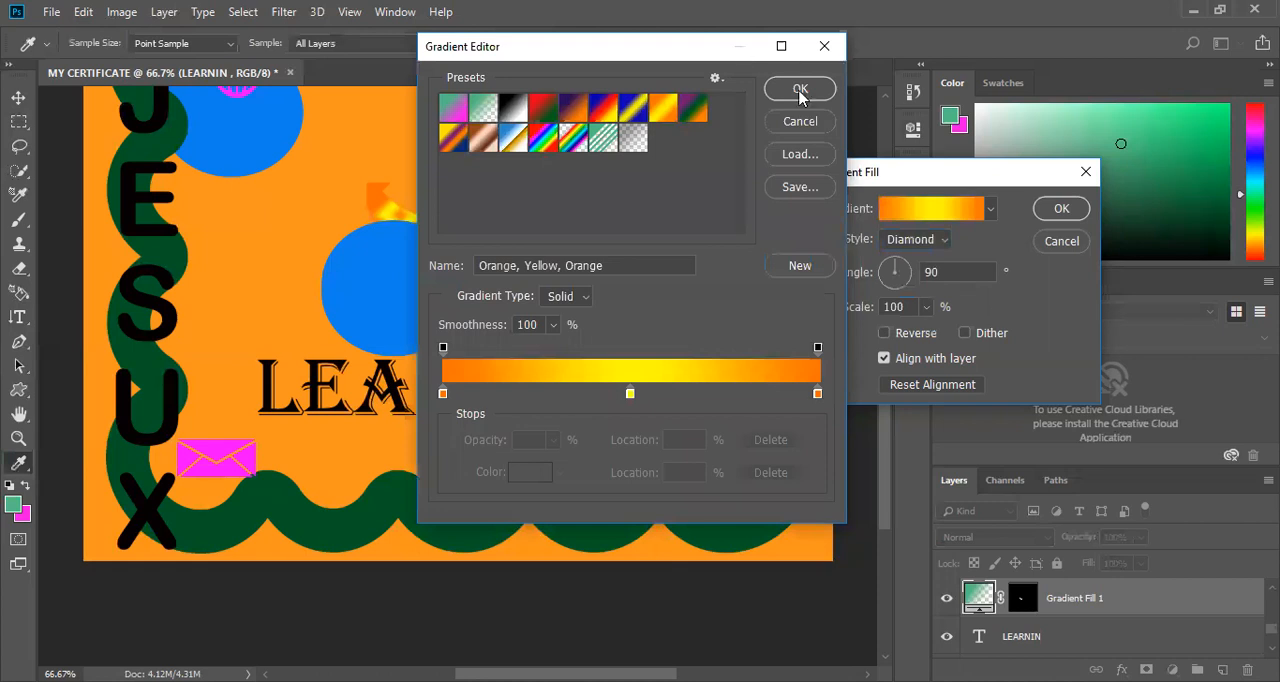
{"action": "left_click", "coordinate": [800, 90]}
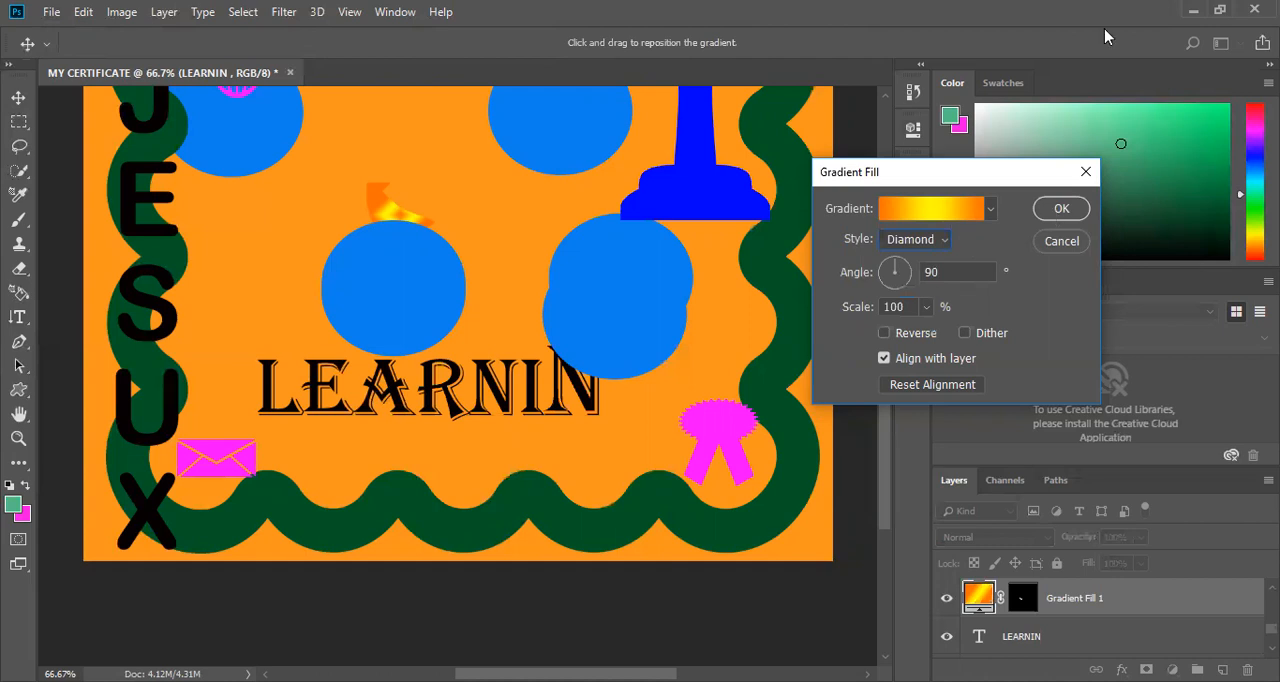
{"action": "key", "text": "Return"}
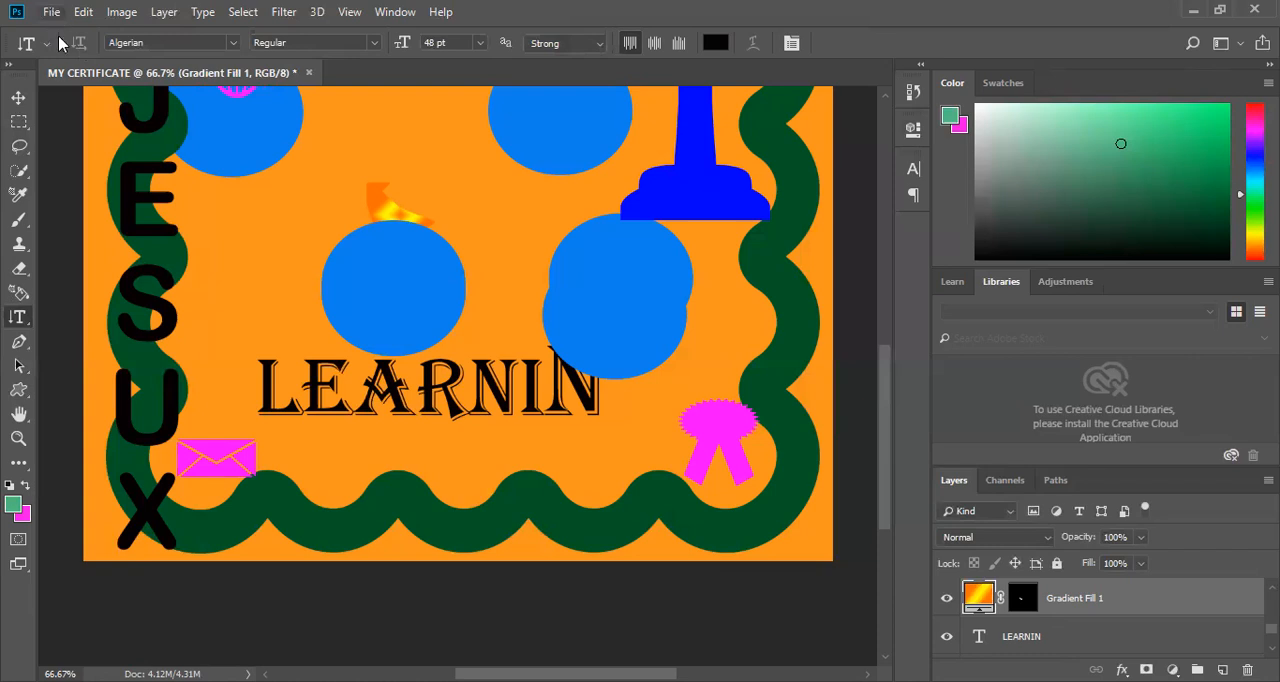
Save the design as MY CERTIFICATE in Photoshop PSD format in the photos folder, with Maximize Compatibility enabled.
{"action": "key", "text": "alt+f"}
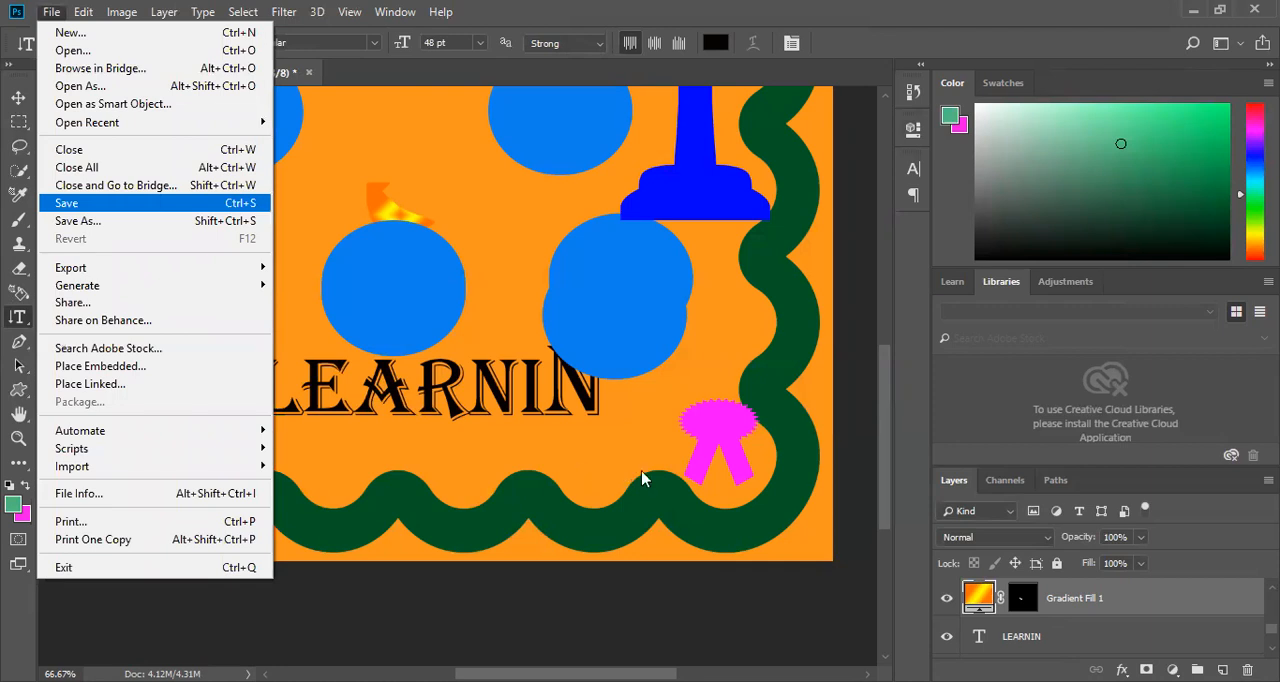
{"action": "key", "text": "Return"}
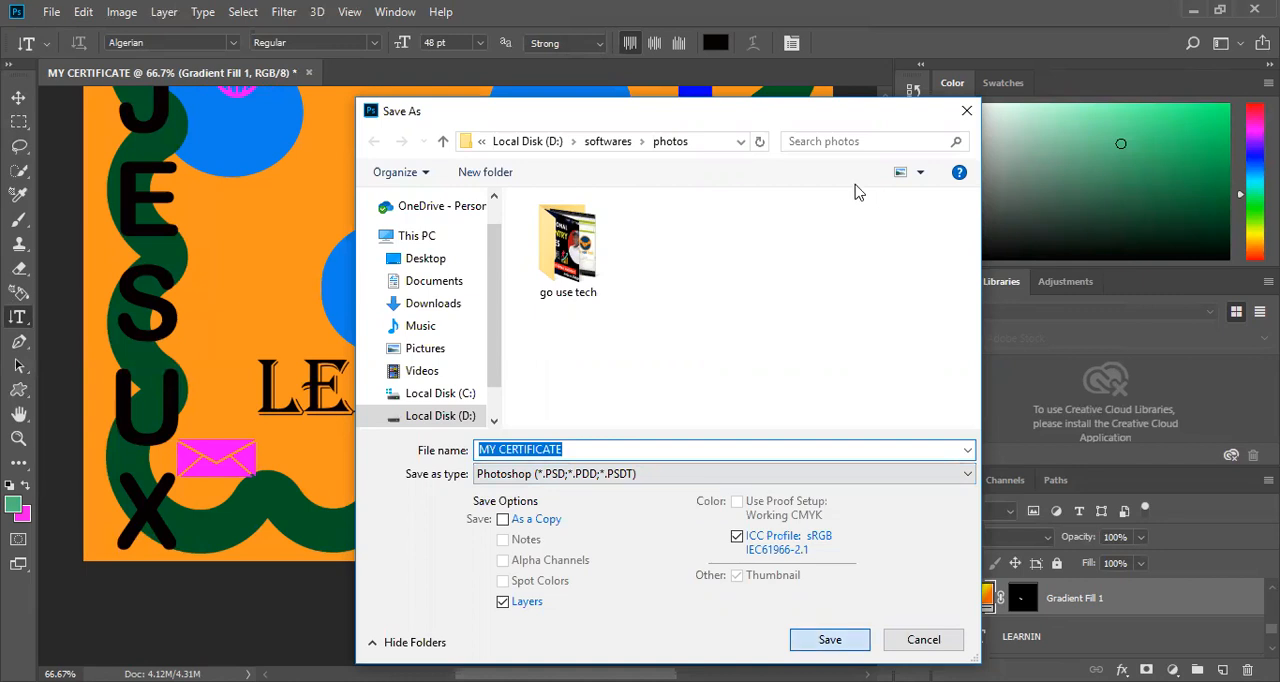
{"action": "key", "text": "Return"}
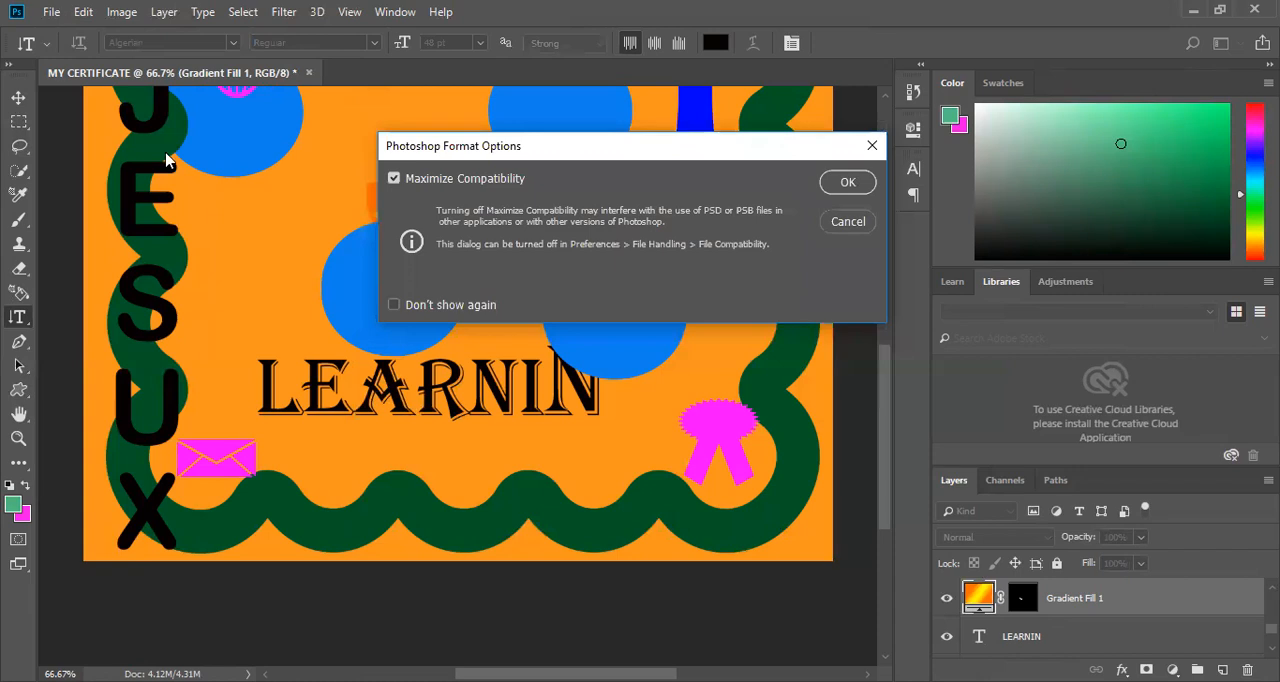
{"action": "key", "text": "Return"}
Save a JPEG version of the design as MY CERTIFICATE on the Desktop.
{"action": "left_click", "coordinate": [51, 12]}
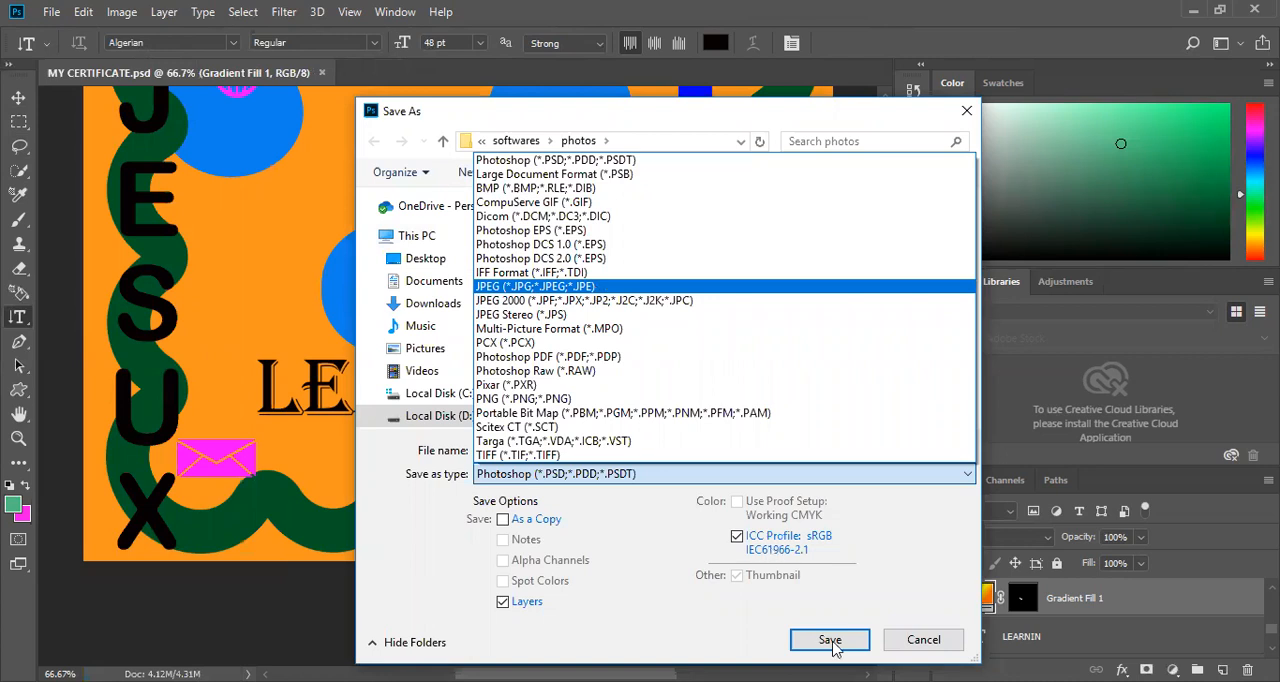
{"action": "left_click", "coordinate": [578, 287]}
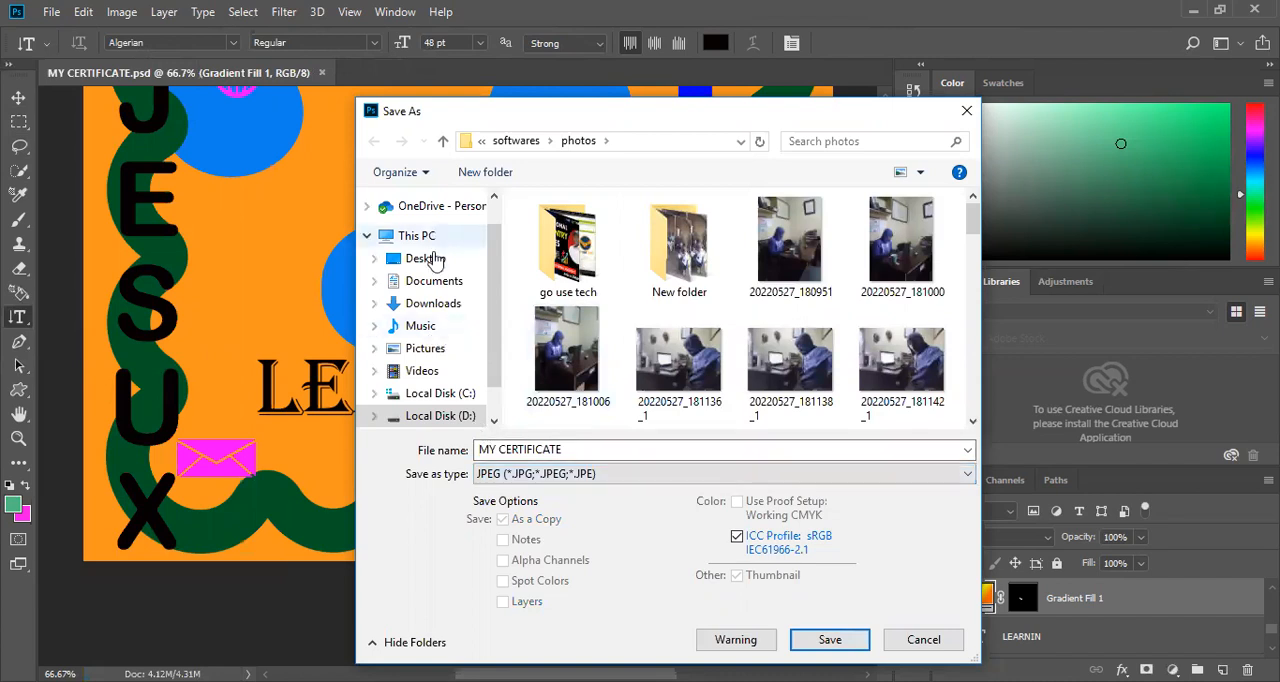
{"action": "left_click", "coordinate": [428, 259]}
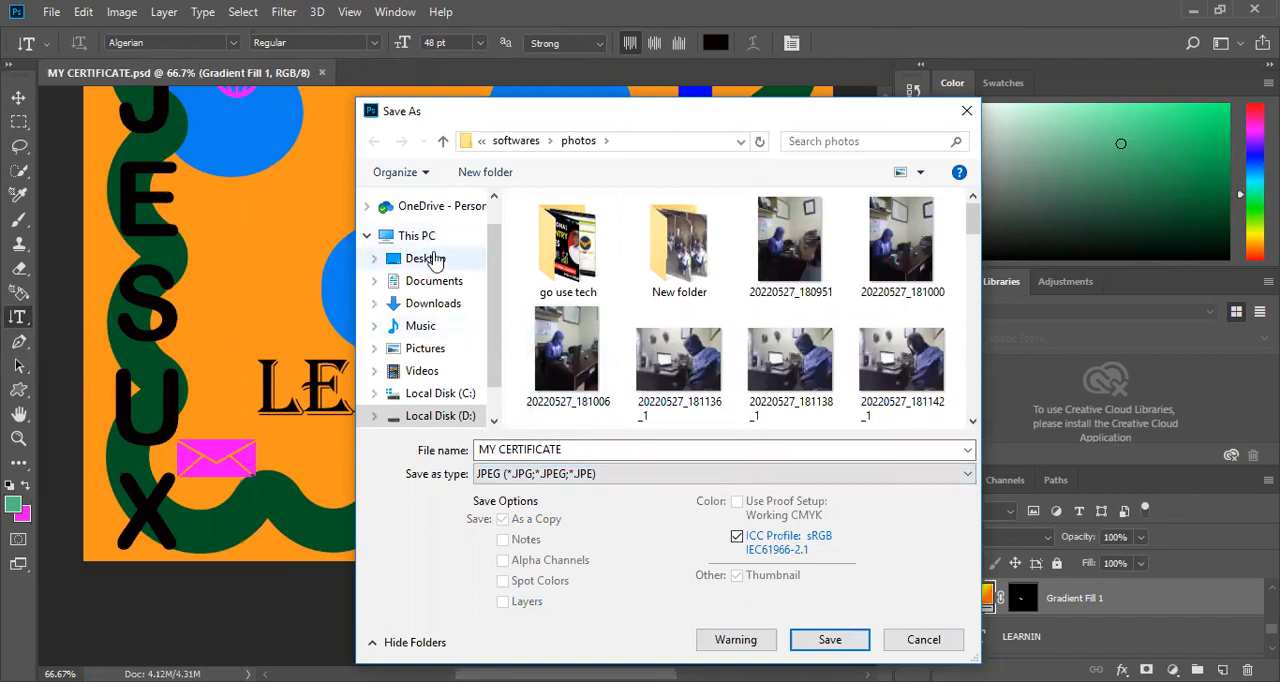
{"action": "left_click", "coordinate": [829, 640]}
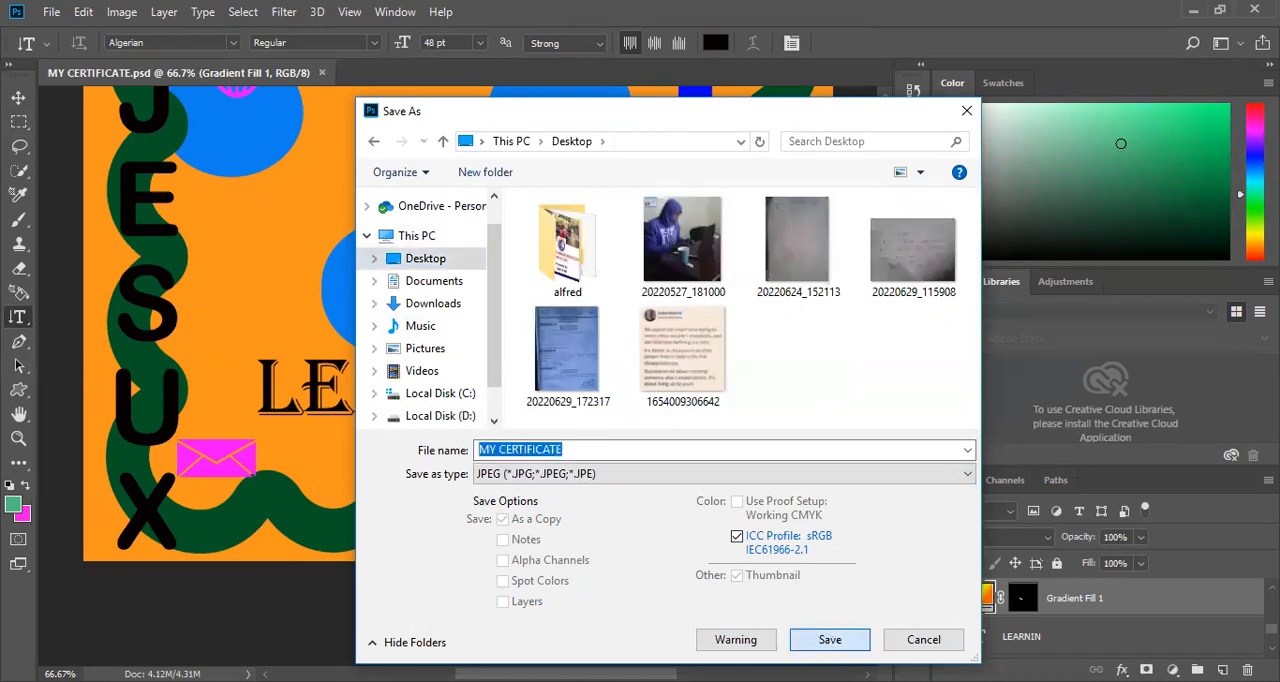